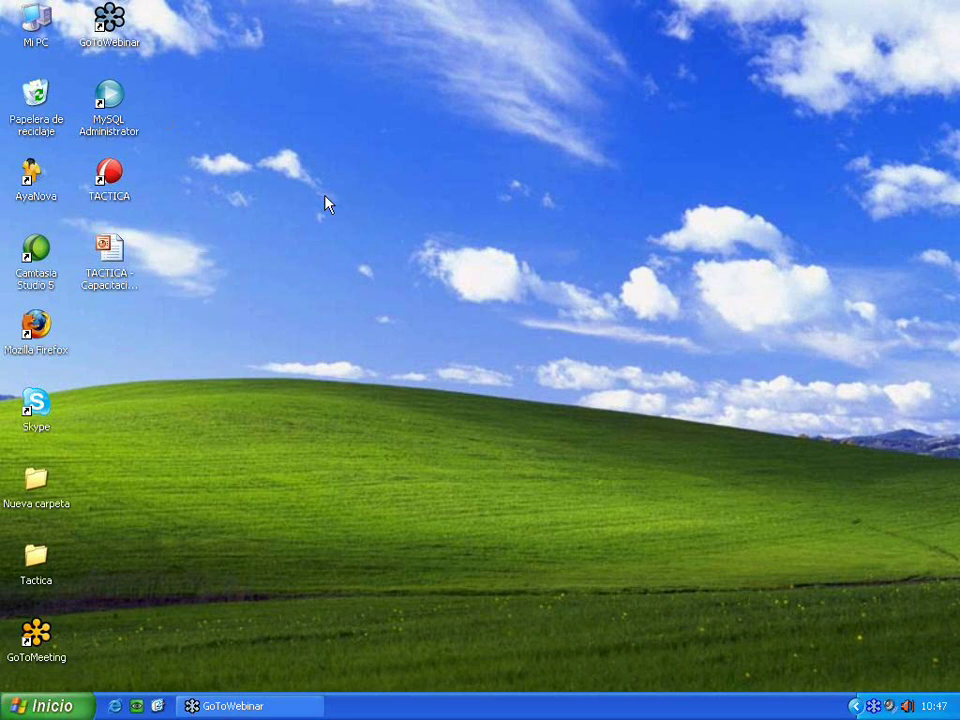
- Launch TACTICA Administrador from the Start menu and log in as administrador
left_click(45, 706)
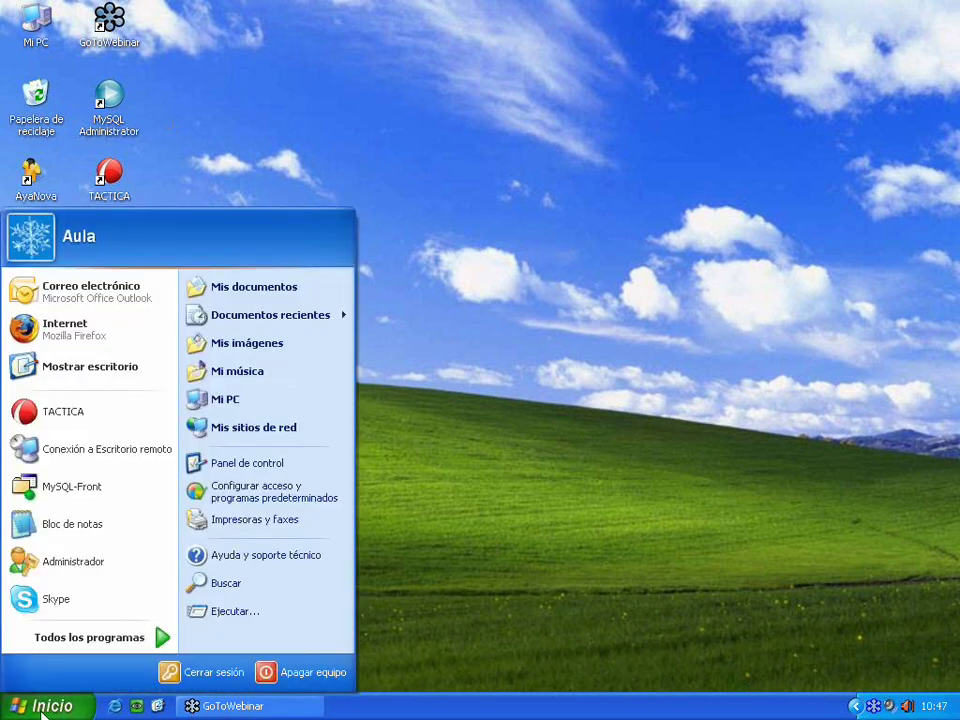
left_click(62, 561)
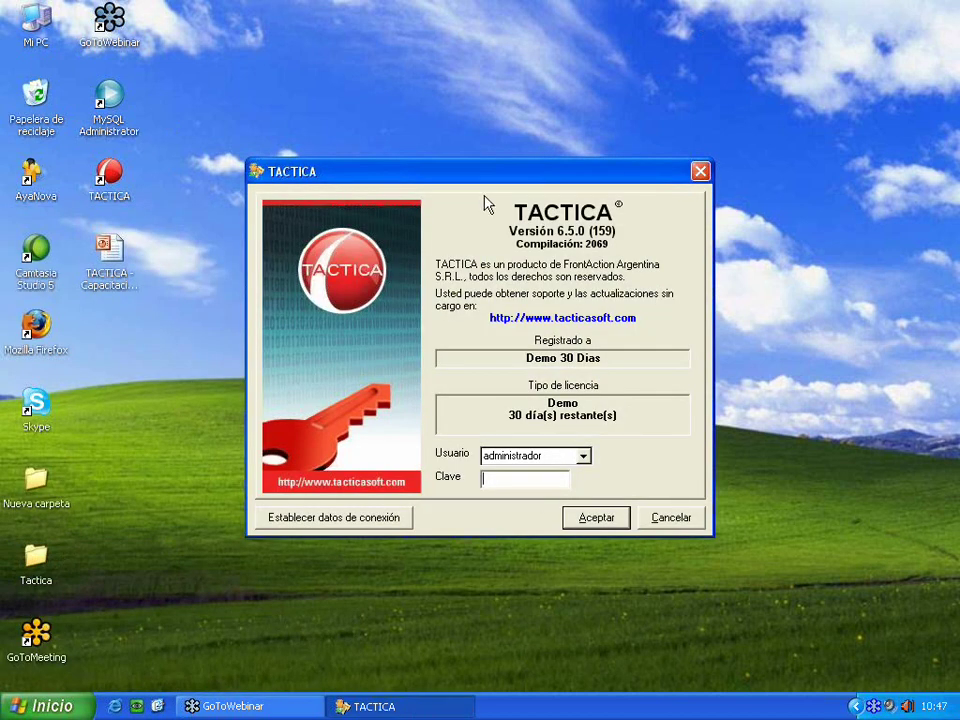
left_click_drag(476, 186, 441, 184)
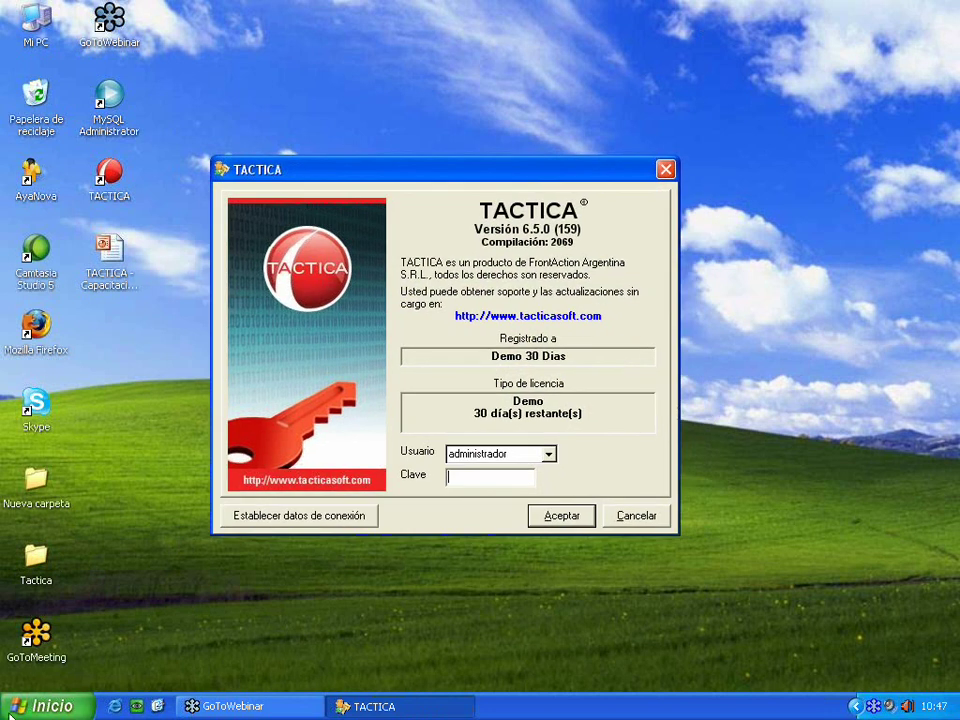
left_click(10, 712)
left_click(77, 637)
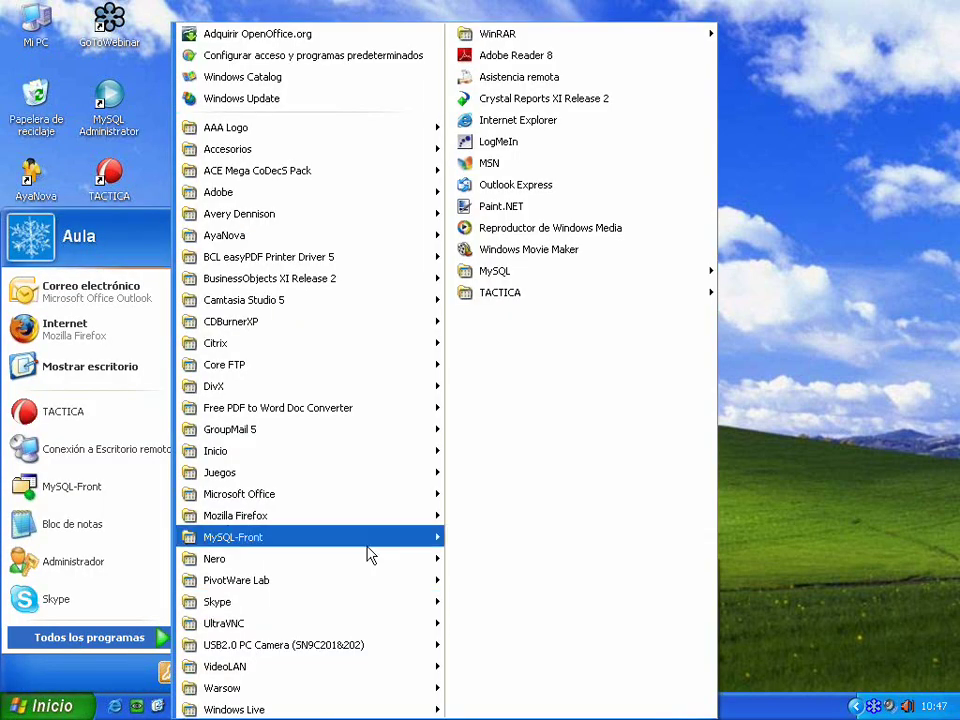
mouse_move(553, 294)
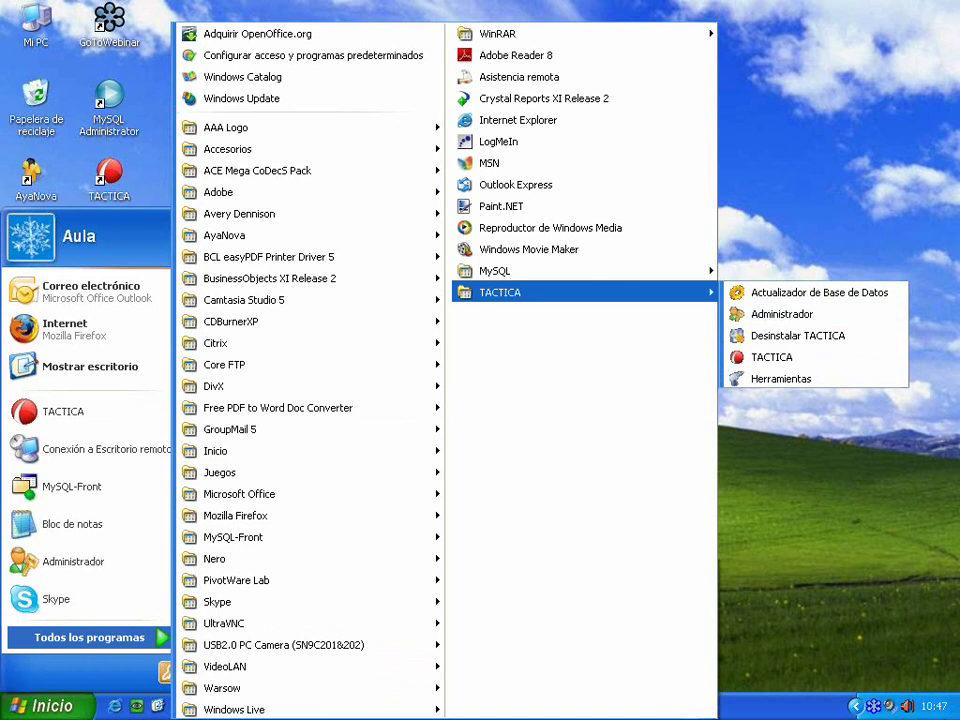
left_click(653, 485)
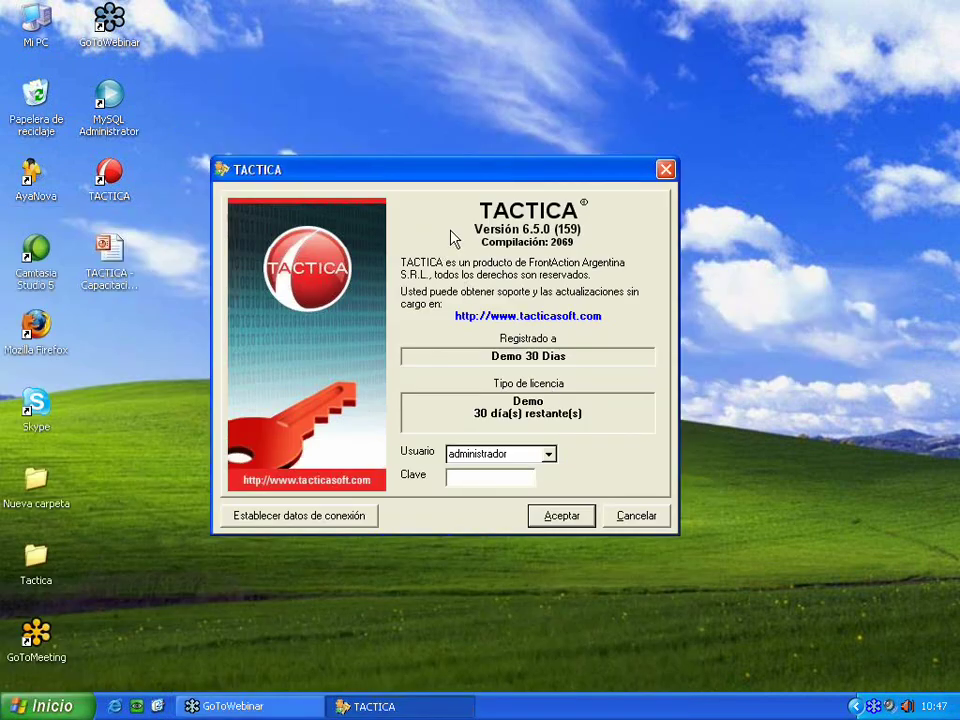
left_click(553, 516)
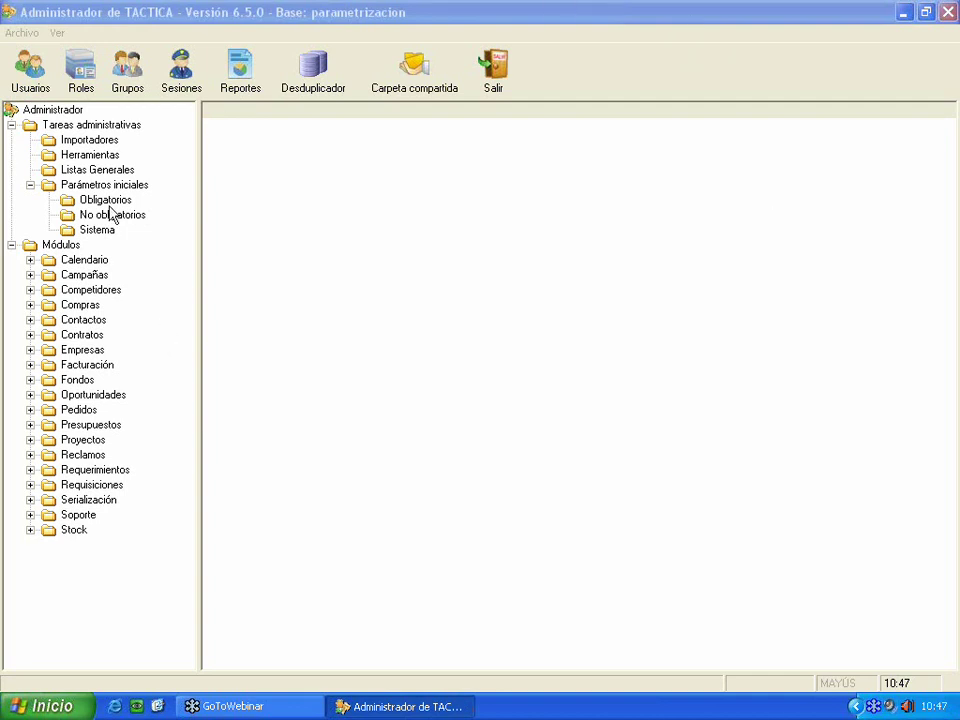
- Expand Importadores, Herramientas, Listas Generales and Parámetros iniciales to show the Obligatorios parameters
left_click(93, 8)
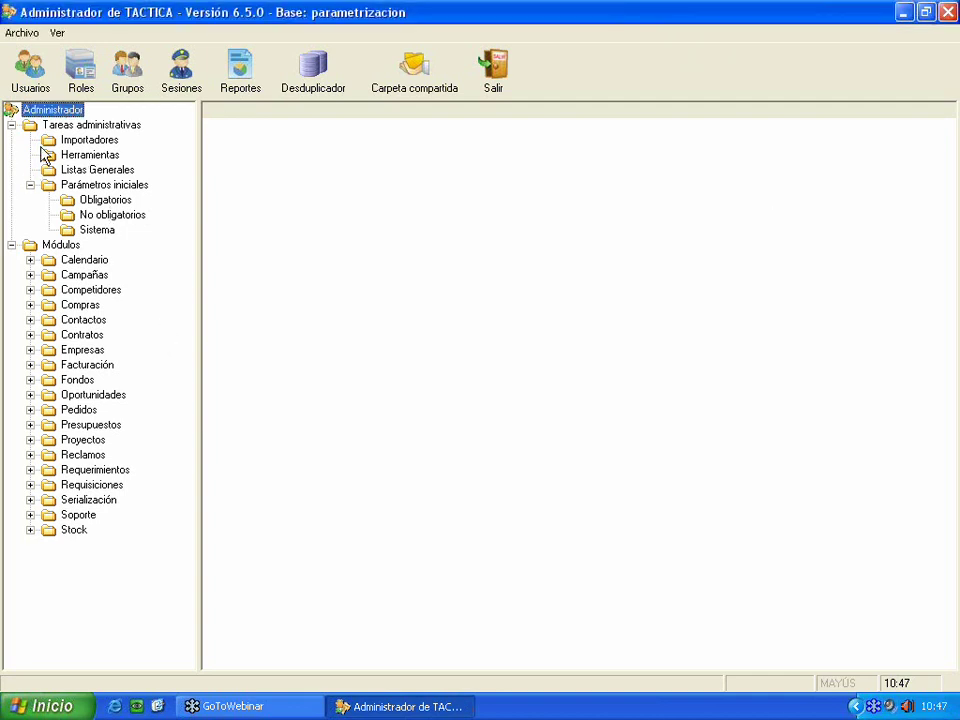
left_click(80, 140)
left_click(85, 155)
left_click(85, 172)
left_click(100, 185)
left_click(68, 199)
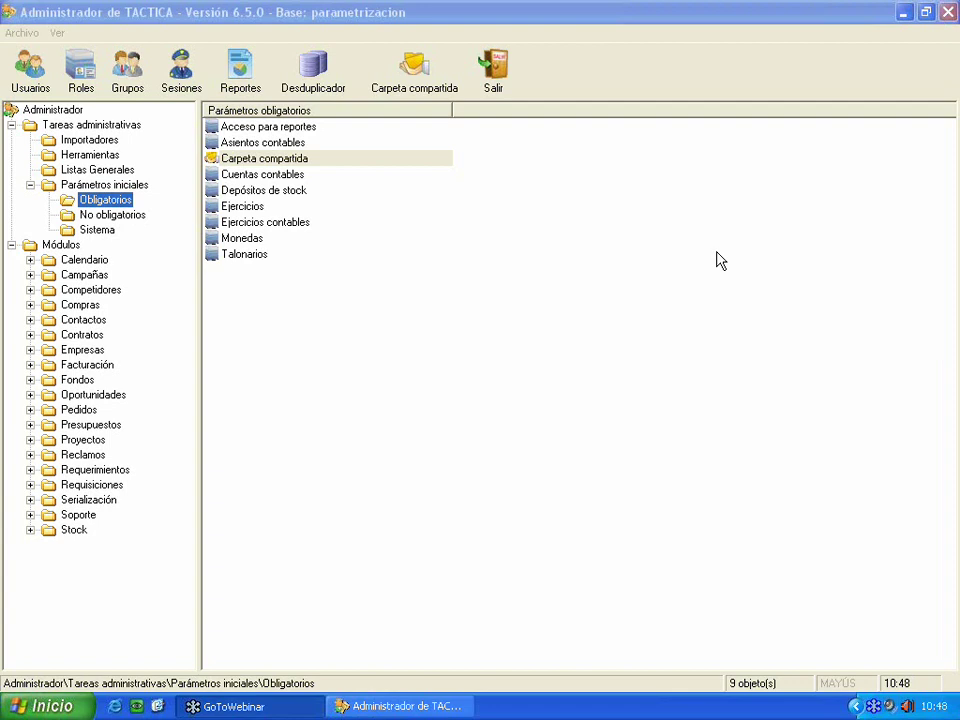
left_click(104, 188)
left_click(105, 200)
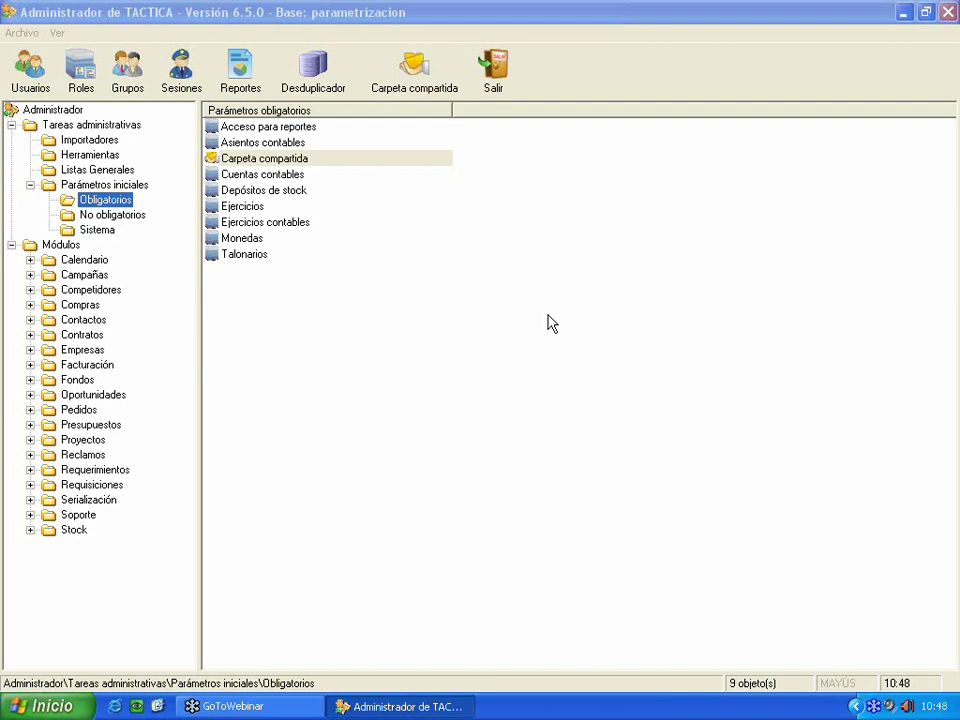
left_click(510, 300)
left_click(234, 162)
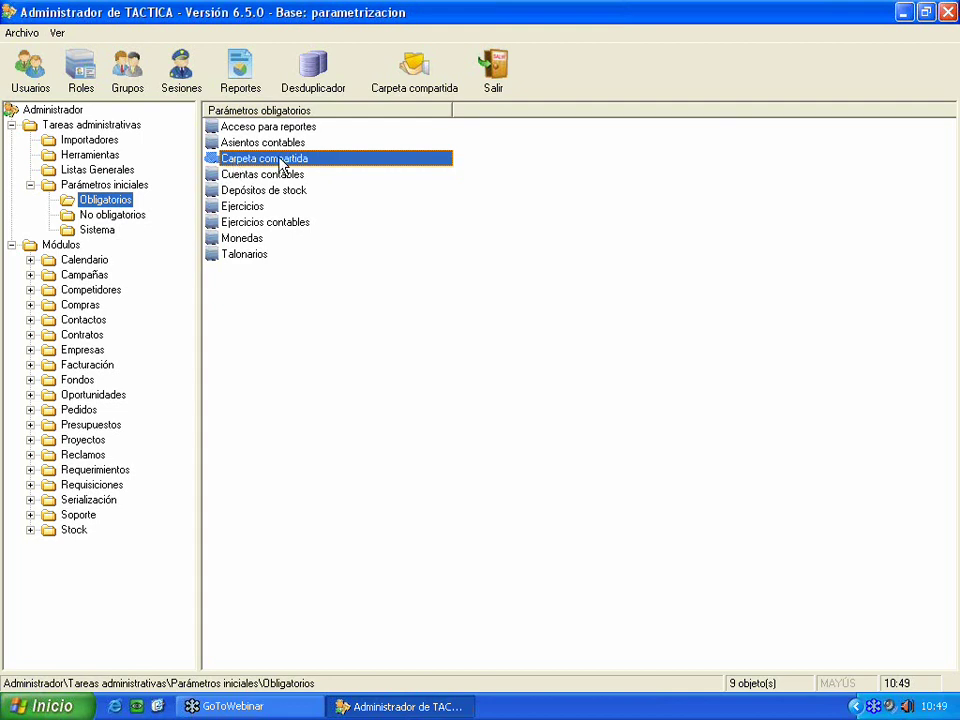
- Try the network Carpeta compartida setting and dismiss the folder-not-shared message
double_click(281, 165)
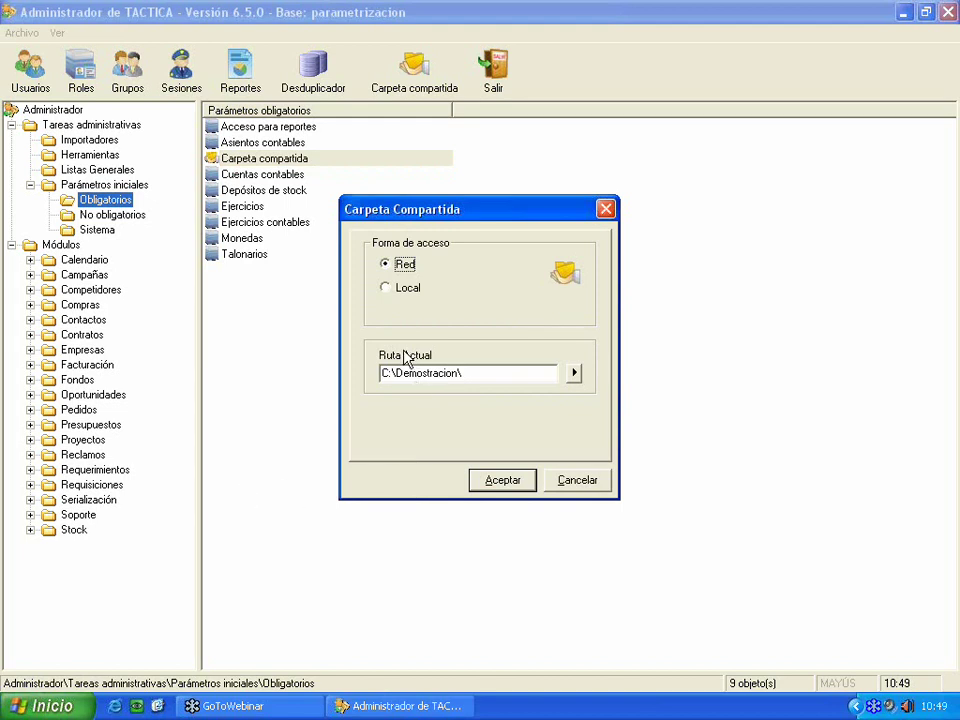
left_click(492, 490)
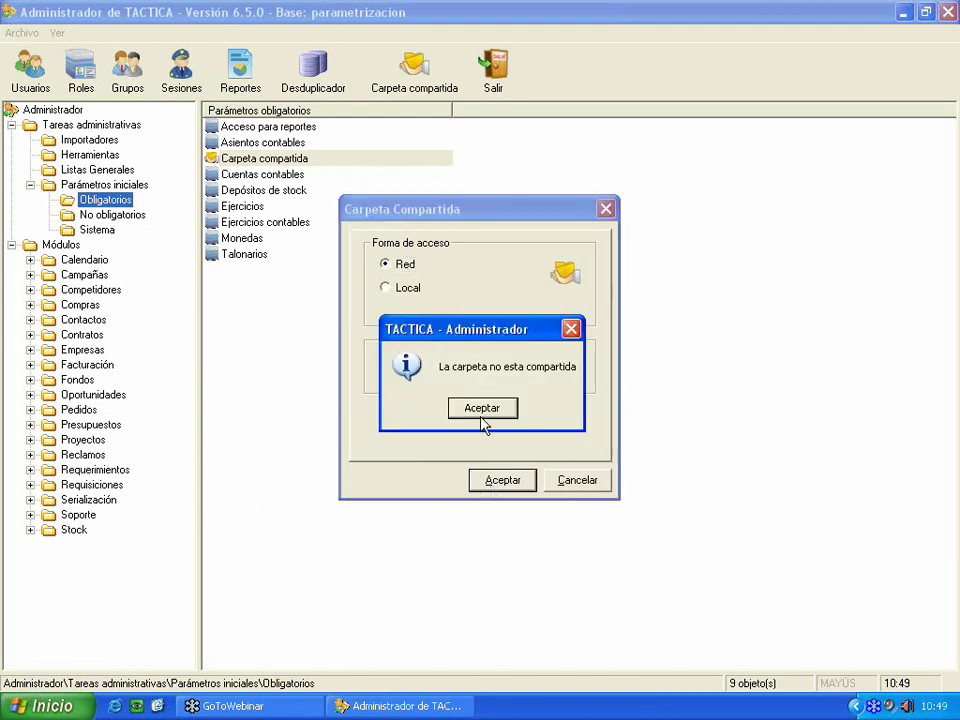
left_click(486, 414)
left_click(606, 209)
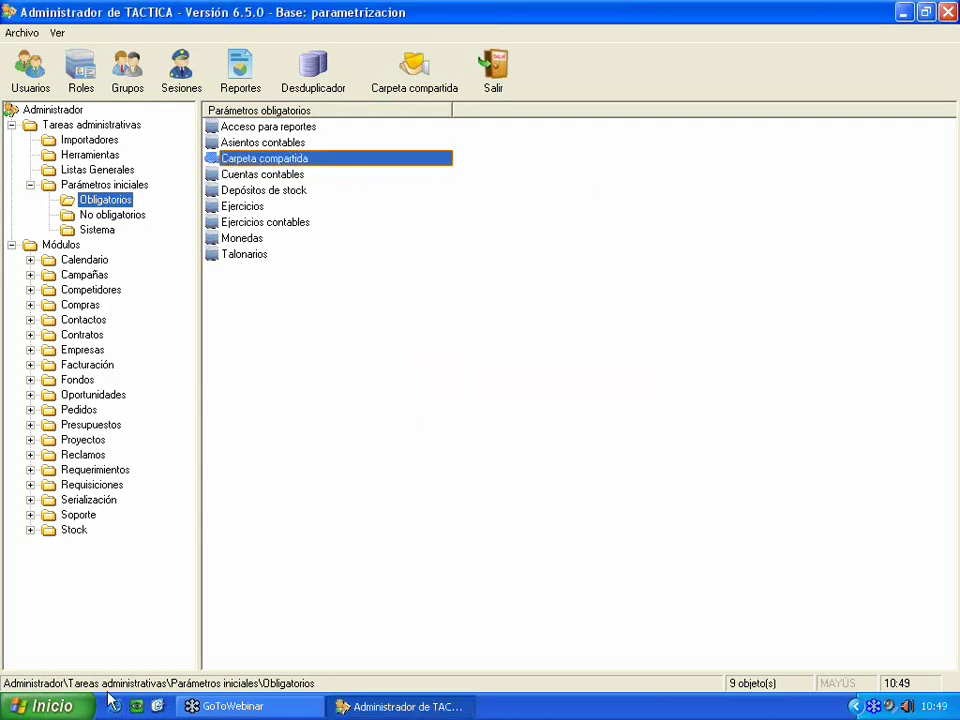
- Launch TACTICA, log in, and close it again
left_click(45, 706)
left_click(116, 432)
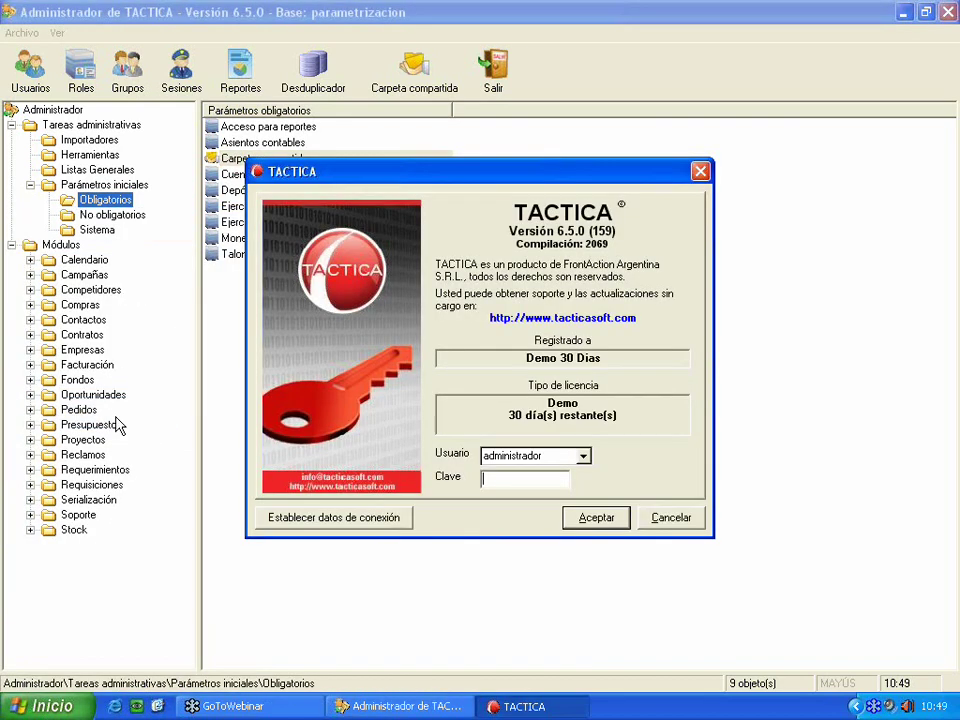
left_click(580, 520)
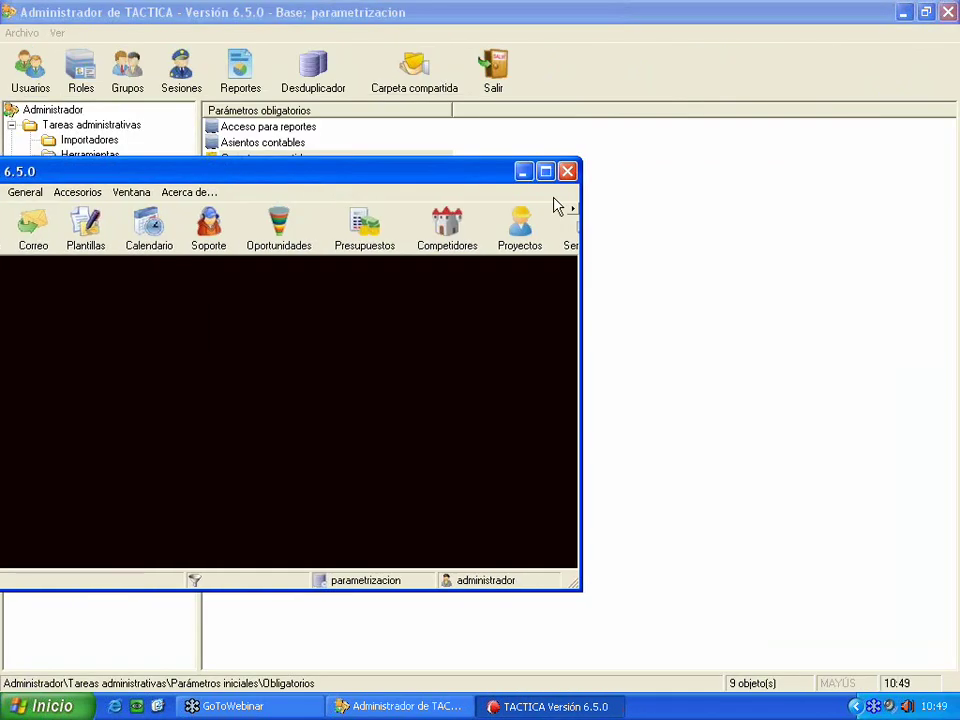
left_click(567, 171)
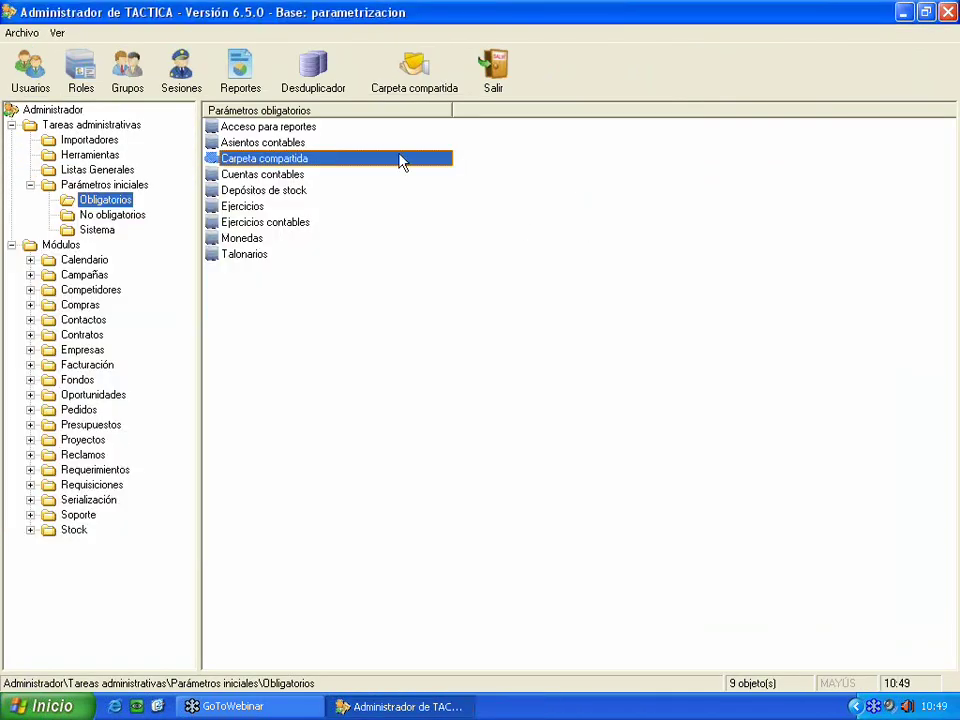
- Set Carpeta compartida to Local with path C:\demo\, then start relaunching TACTICA
double_click(345, 160)
left_click(406, 287)
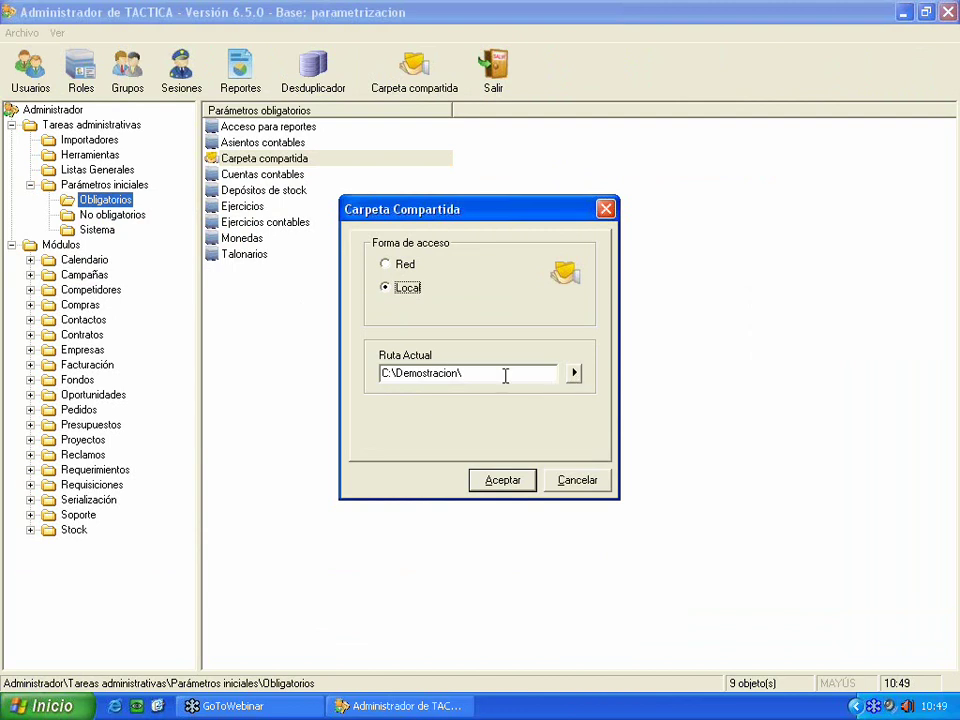
type("Tact")
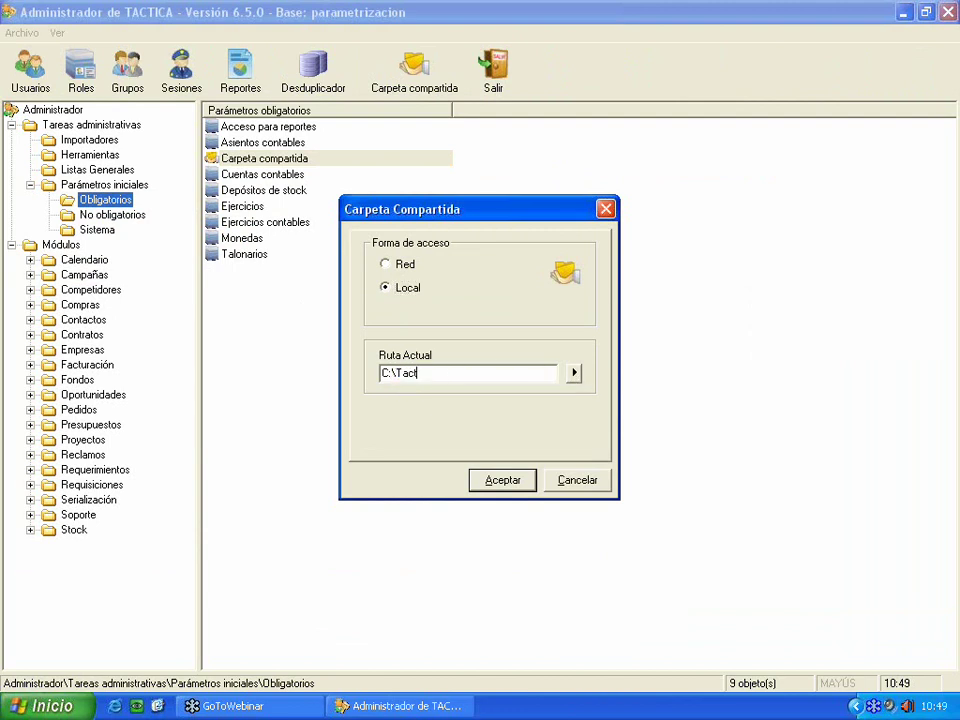
type("ica\\")
key("BackSpace")
key("BackSpace")
key("BackSpace")
key("BackSpace")
key("BackSpace")
key("BackSpace")
key("BackSpace")
key("BackSpace")
type("demo\\")
left_click(514, 478)
left_click(497, 410)
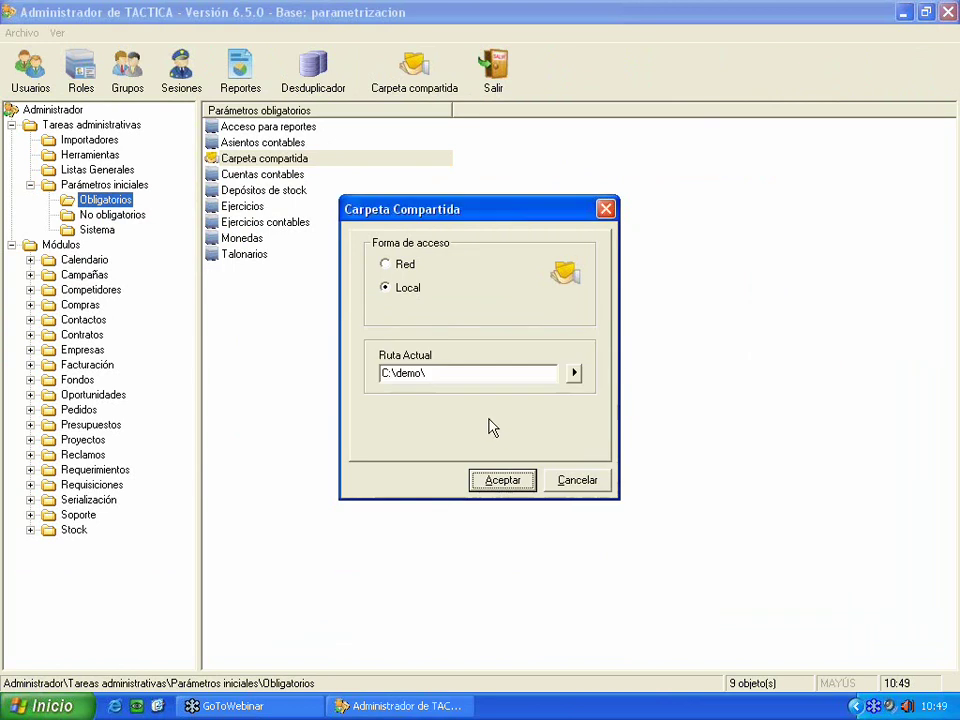
left_click(605, 208)
left_click(40, 706)
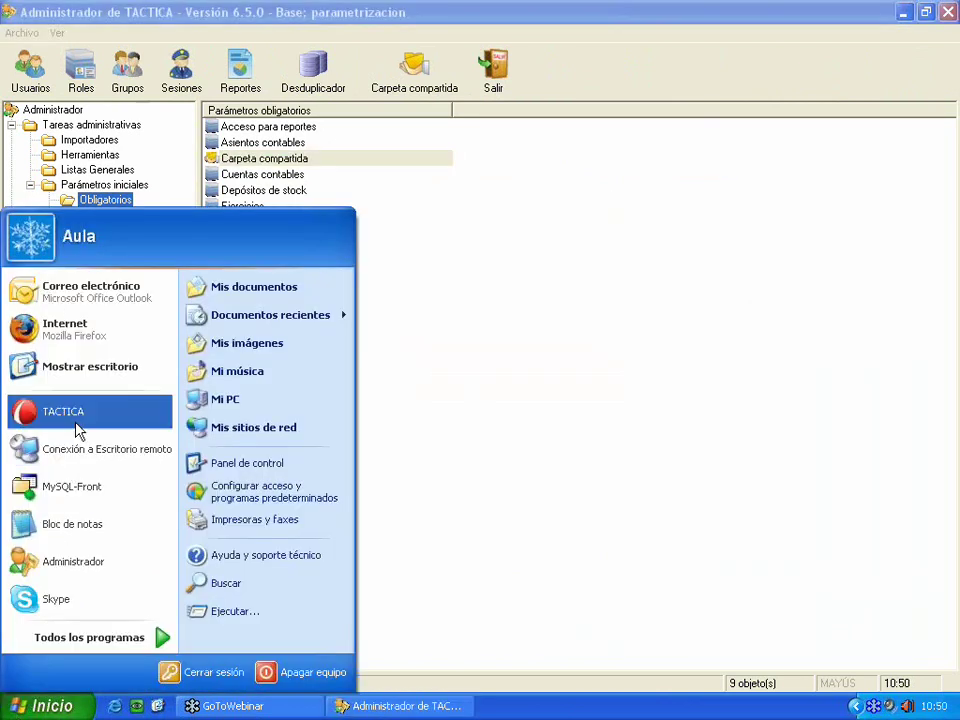
- Launch TACTICA, log in, and dismiss the startup error
left_click(68, 407)
left_click(596, 518)
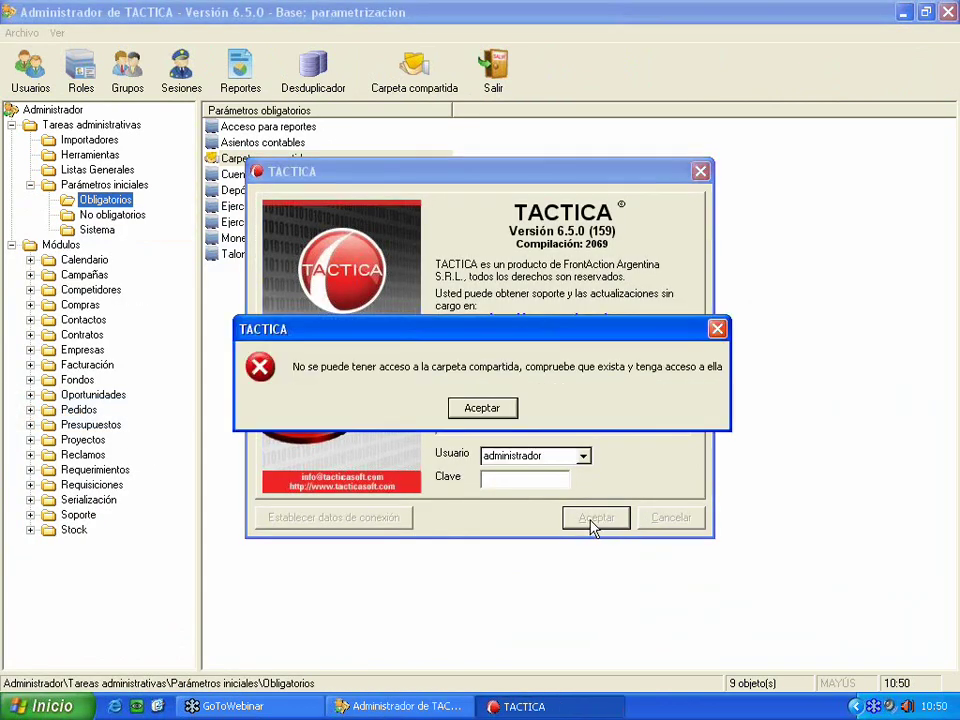
left_click_drag(572, 333, 434, 337)
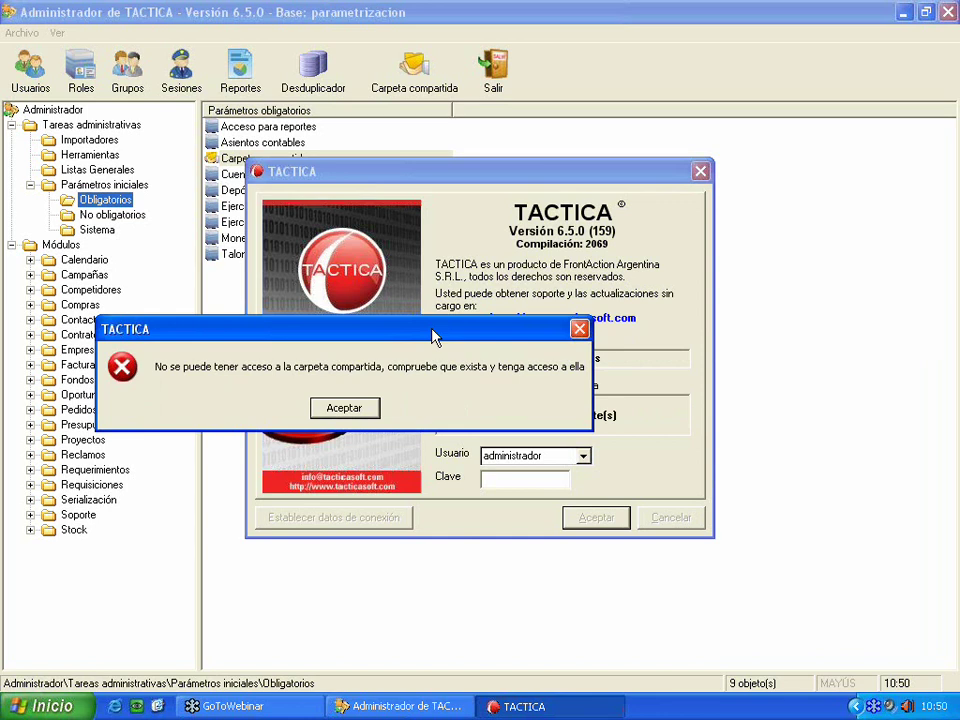
left_click(344, 408)
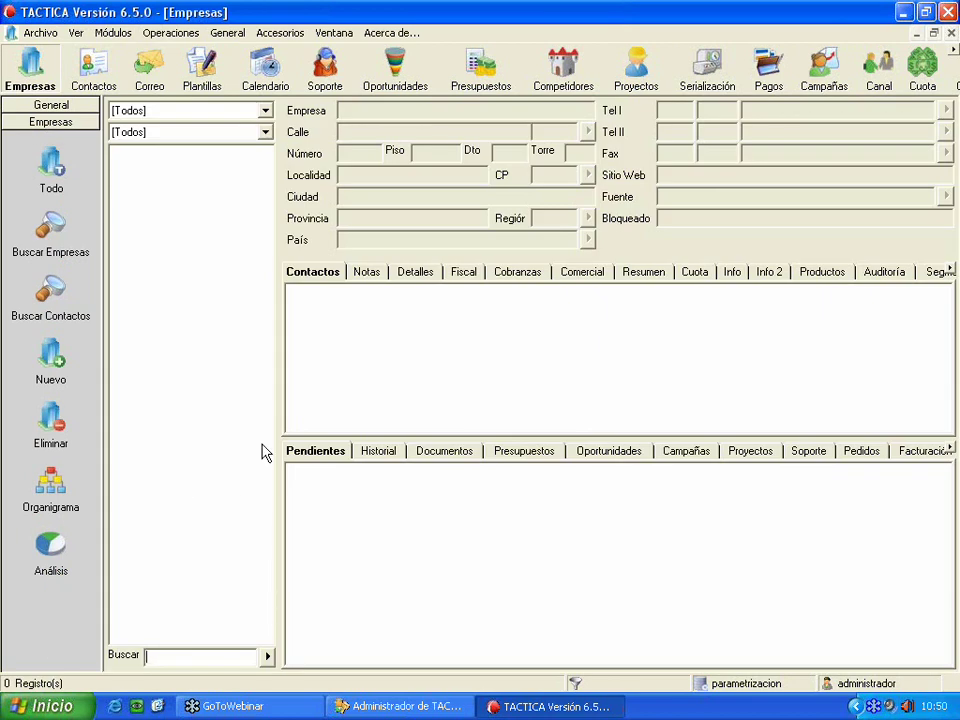
- In the TACTICA company's documents list, start a new document named 'ejemplo'
left_click(267, 655)
left_click(187, 155)
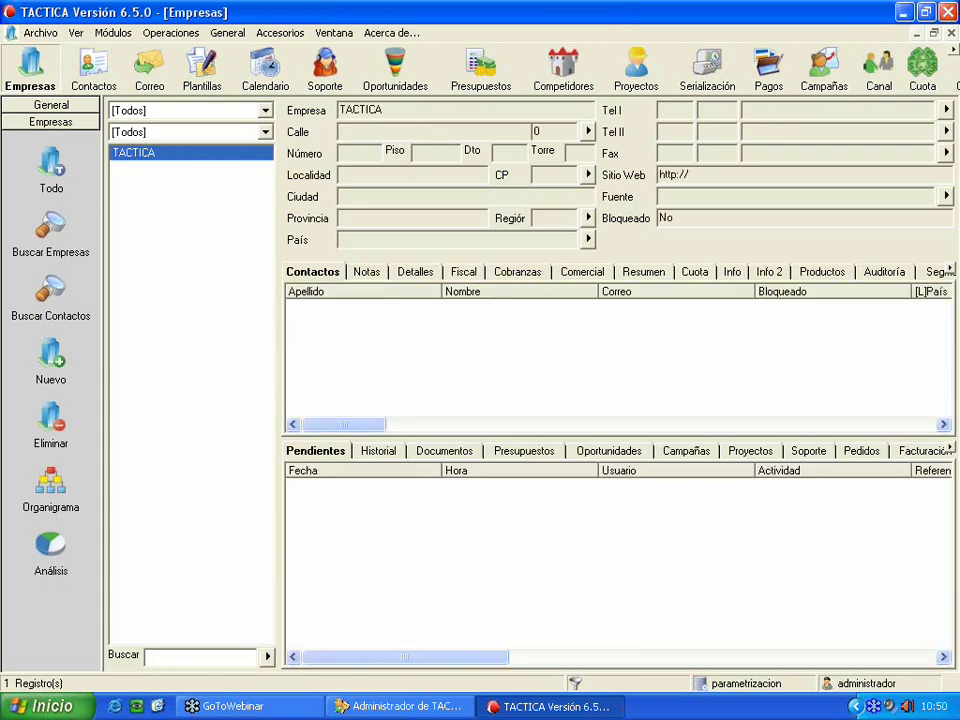
left_click(428, 452)
right_click(414, 525)
left_click(446, 535)
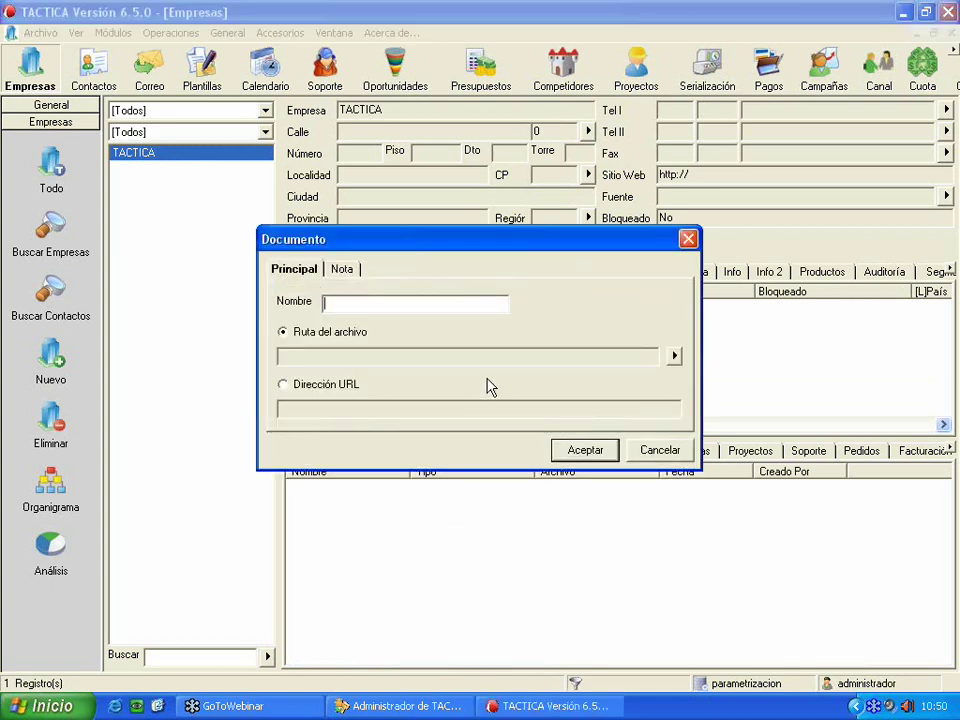
type("ejemplo")
- Attach Plantas.docx, dismiss the '76 Path not found' error, and cancel the document
left_click(674, 356)
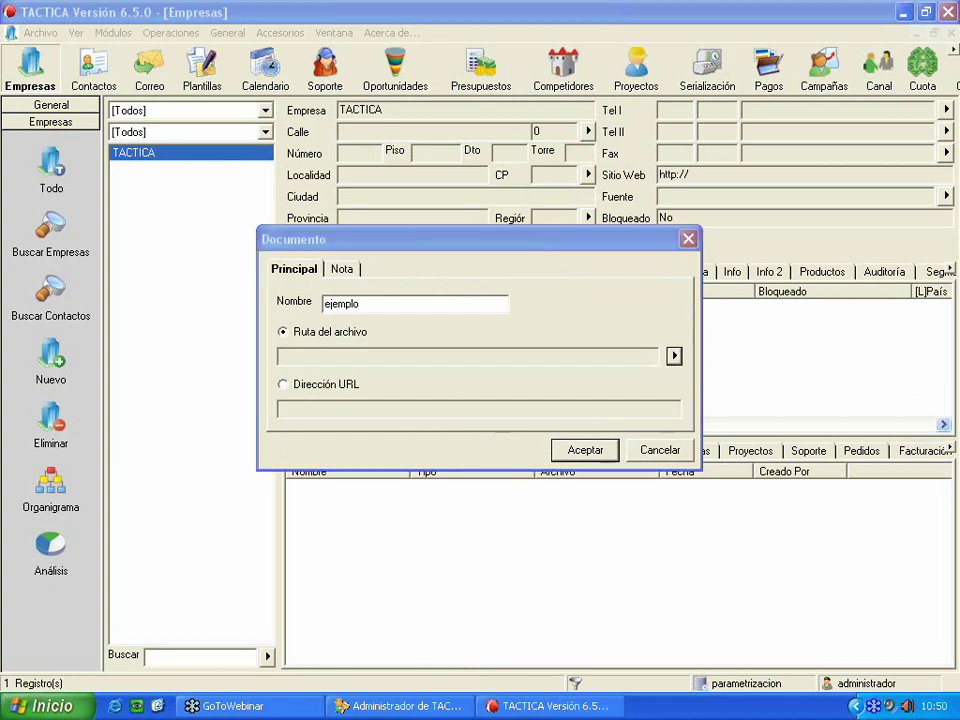
left_click_drag(462, 240, 375, 238)
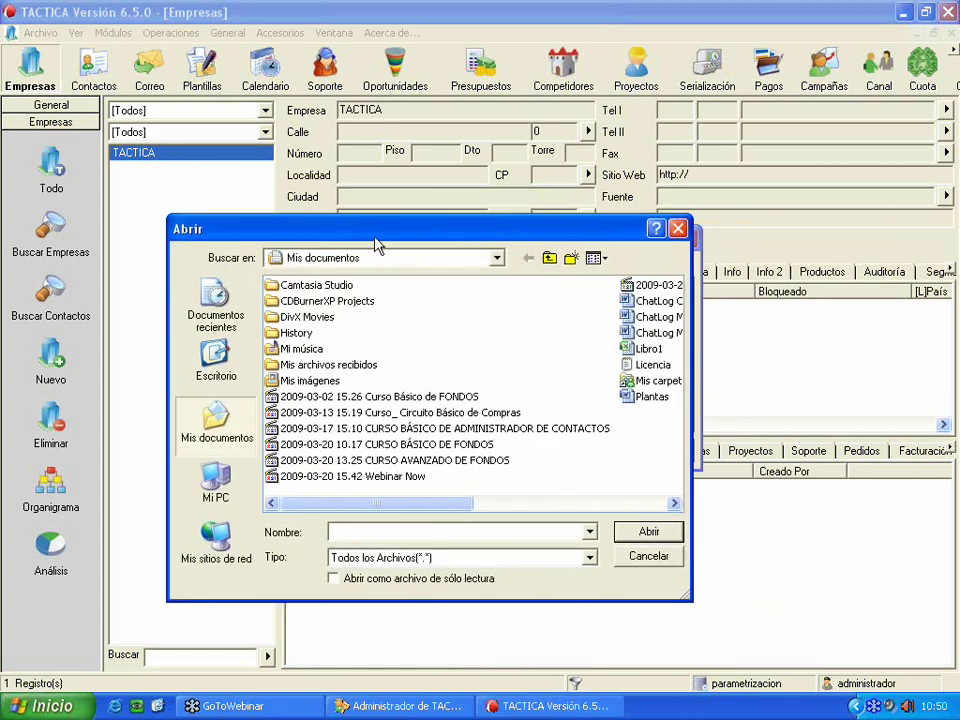
left_click(652, 396)
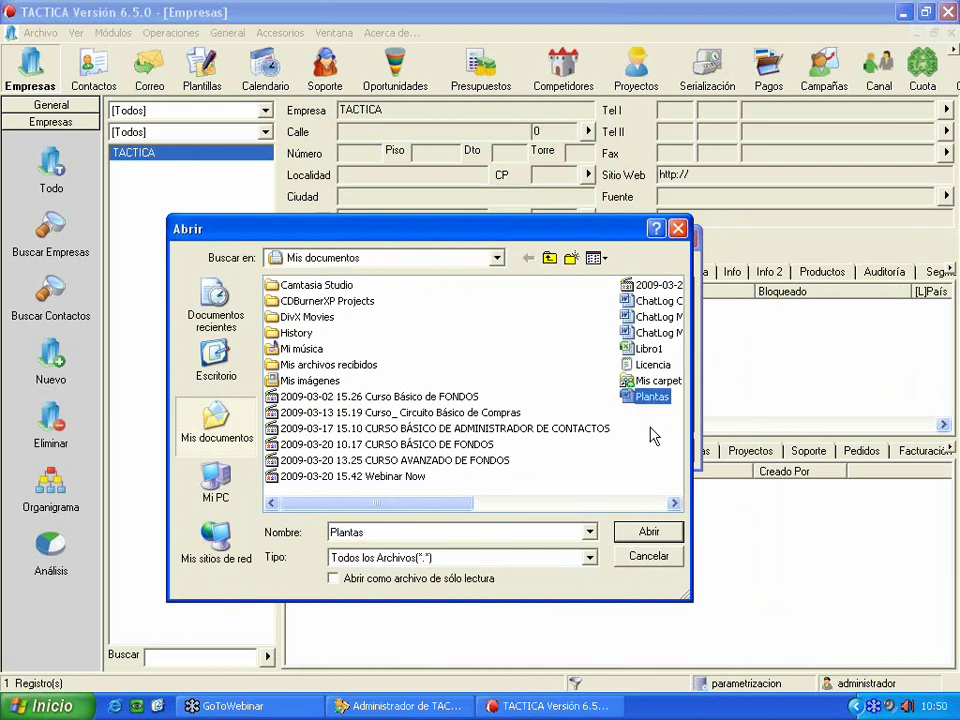
left_click(649, 531)
left_click(585, 450)
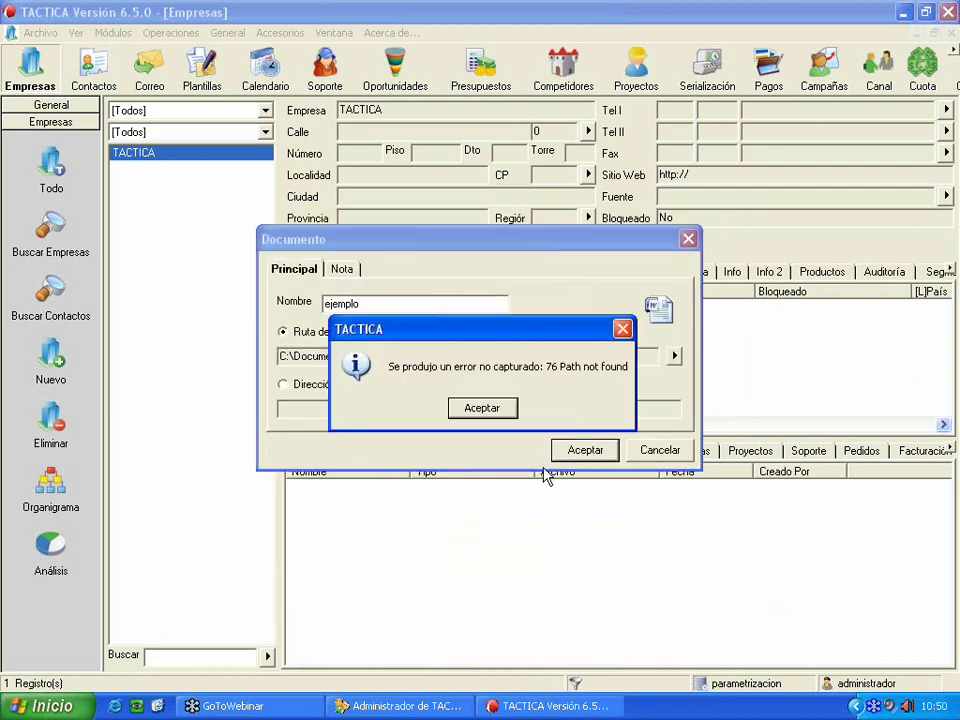
left_click(510, 408)
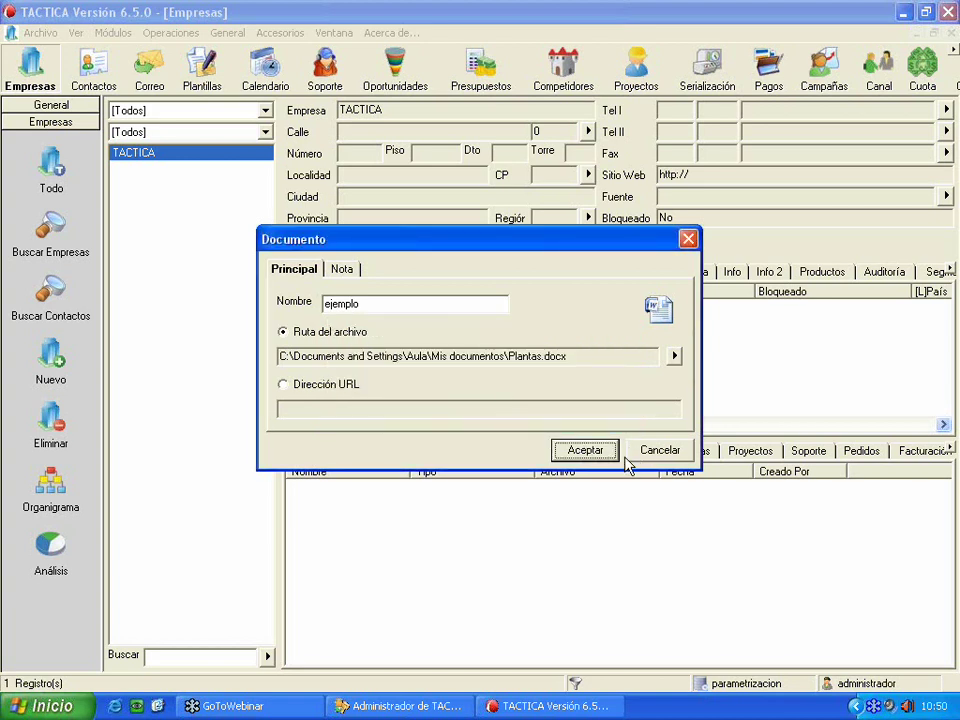
left_click(657, 455)
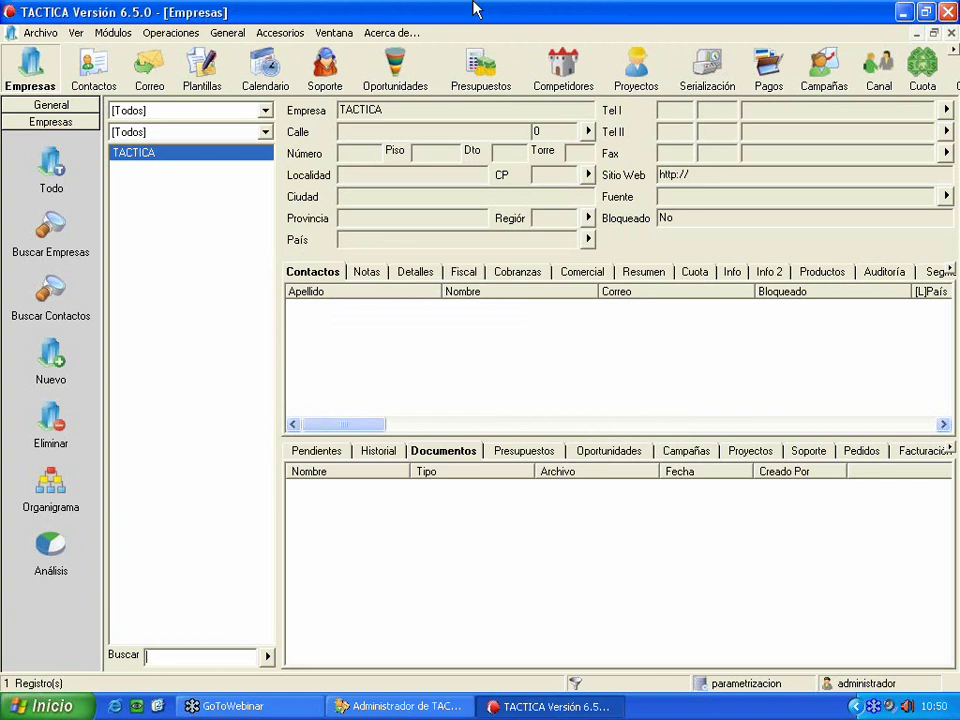
- Log out and back in as administrador, dismissing the connection and shared-folder warnings
left_click(42, 33)
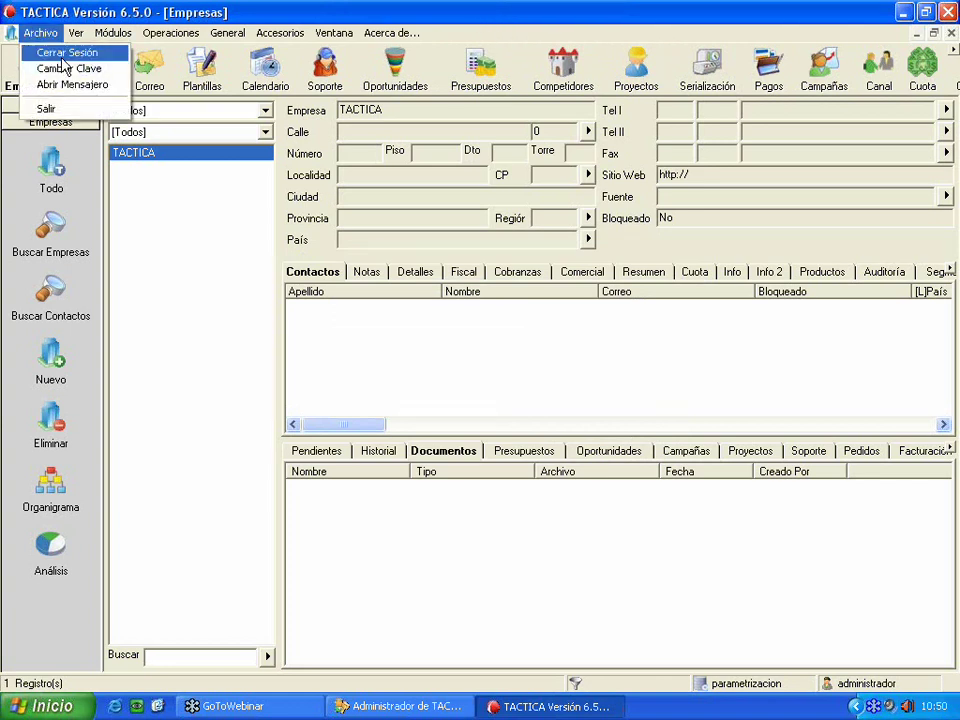
left_click(60, 49)
left_click(607, 514)
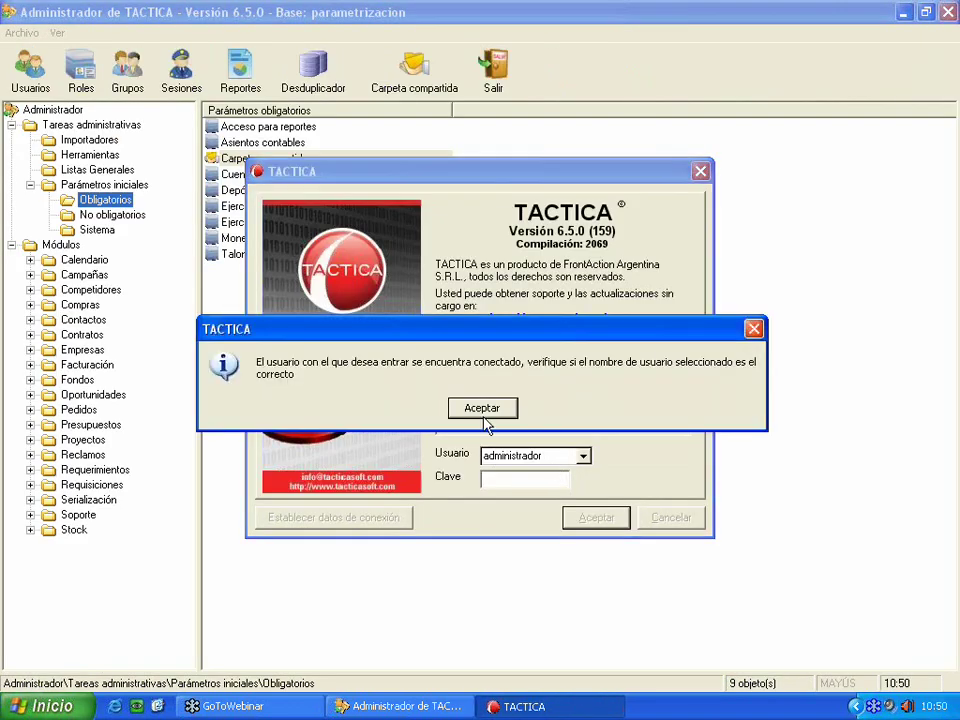
left_click(480, 407)
left_click(590, 518)
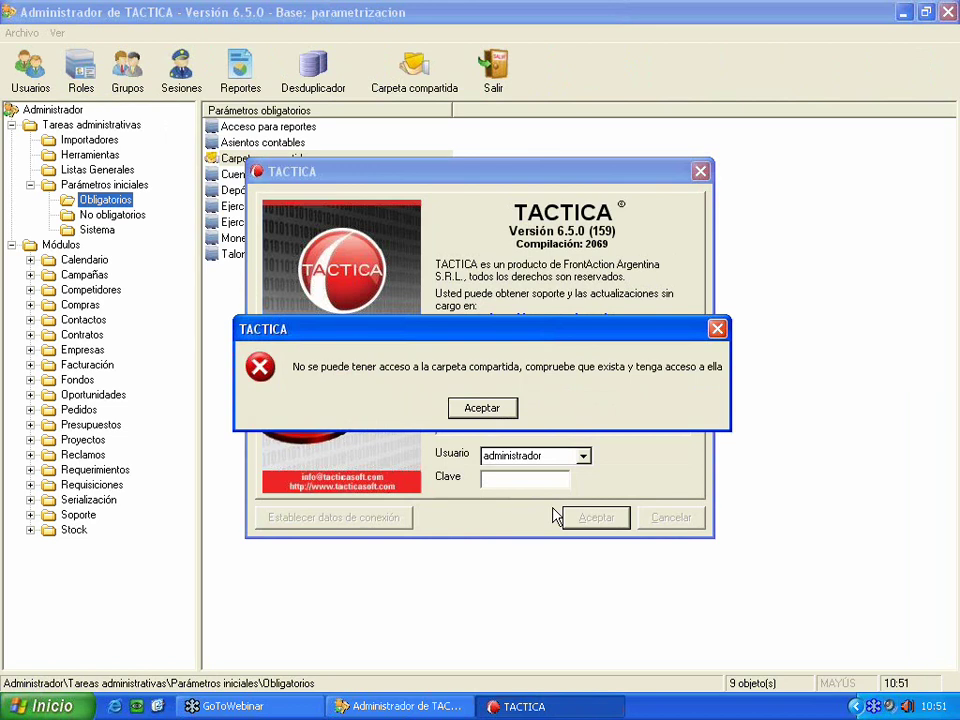
left_click(498, 410)
- Restore the TACTICA window from maximized and close it
double_click(465, 9)
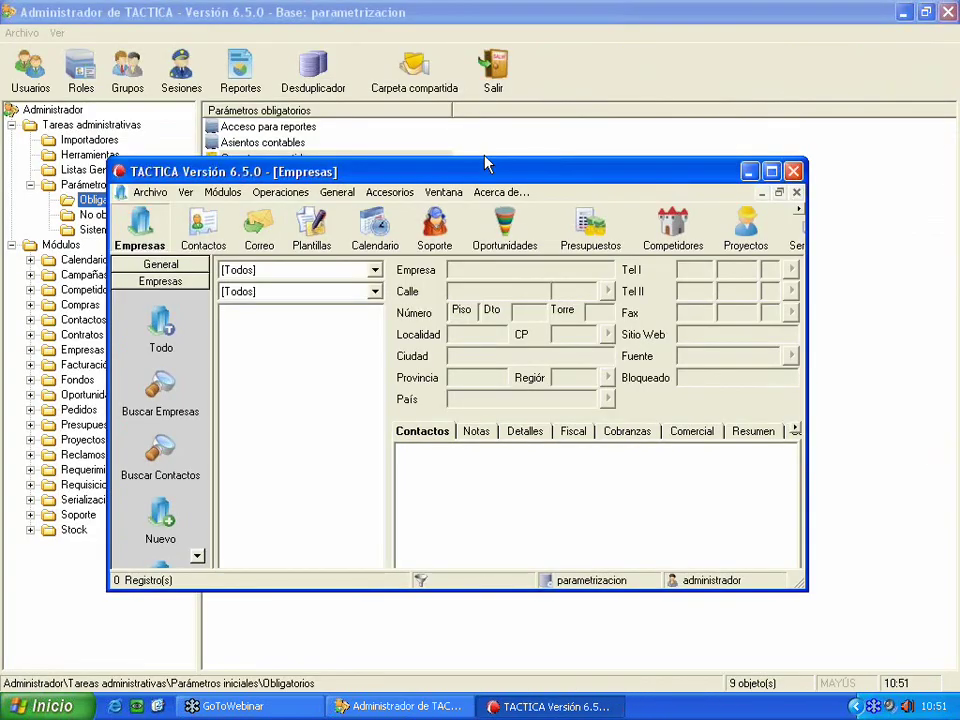
left_click_drag(484, 160, 310, 156)
left_click(622, 161)
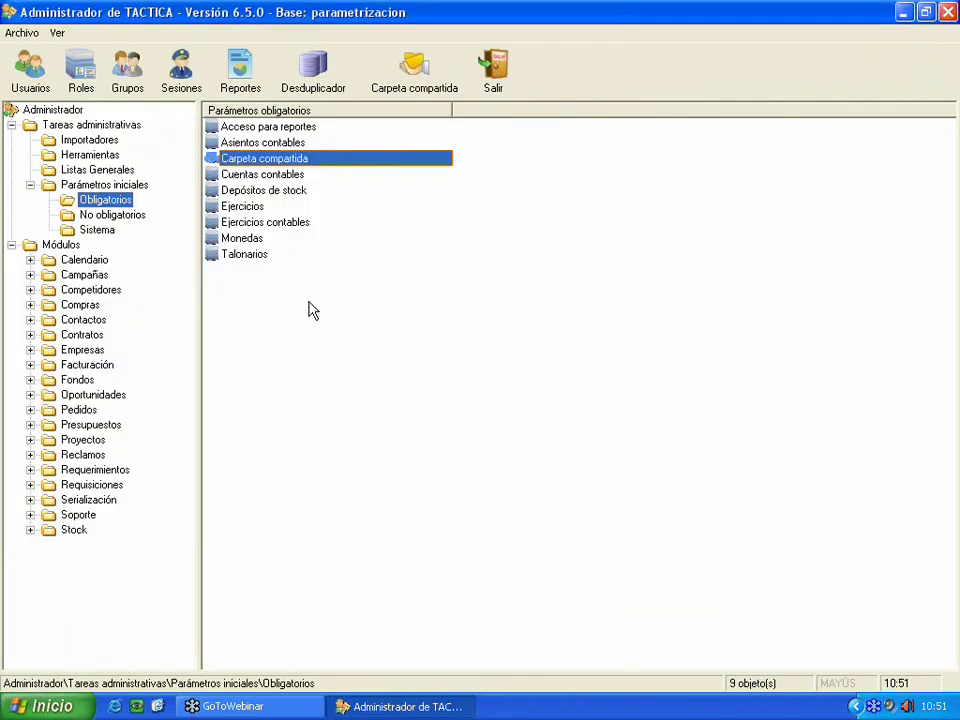
- Switch the shared folder to network and browse the Tacticasoft workgroup to the Setup computer
double_click(280, 161)
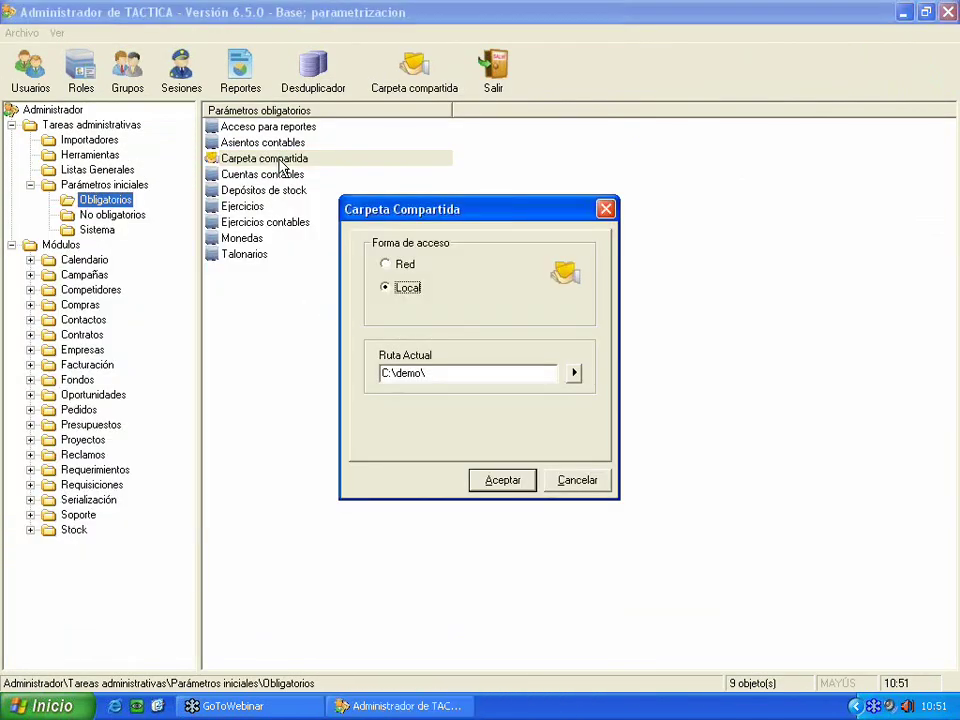
left_click(404, 265)
left_click(576, 379)
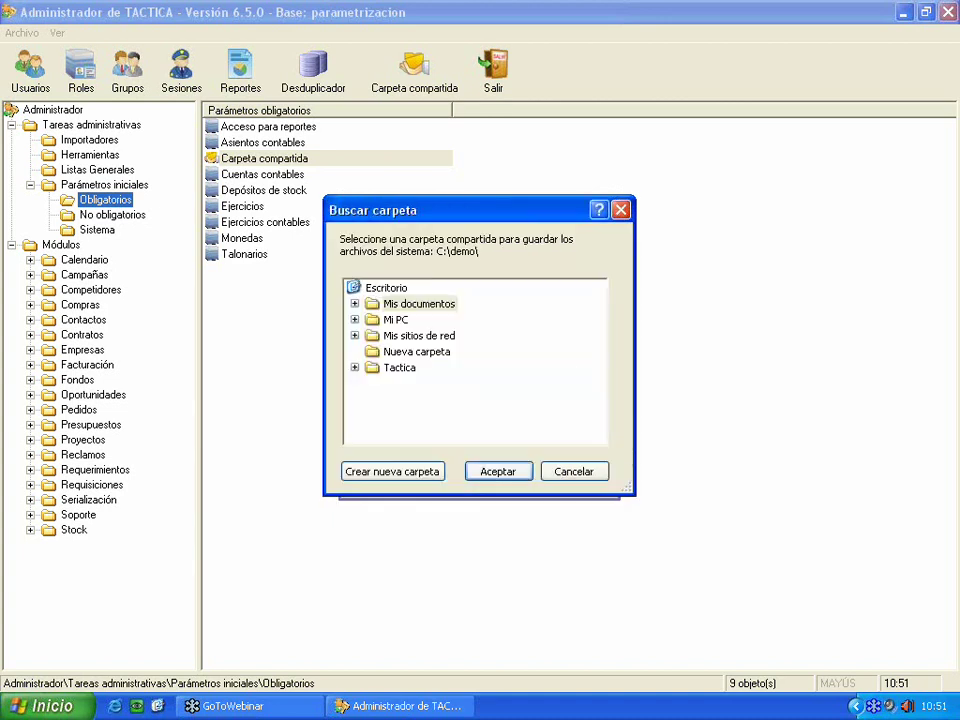
left_click(354, 335)
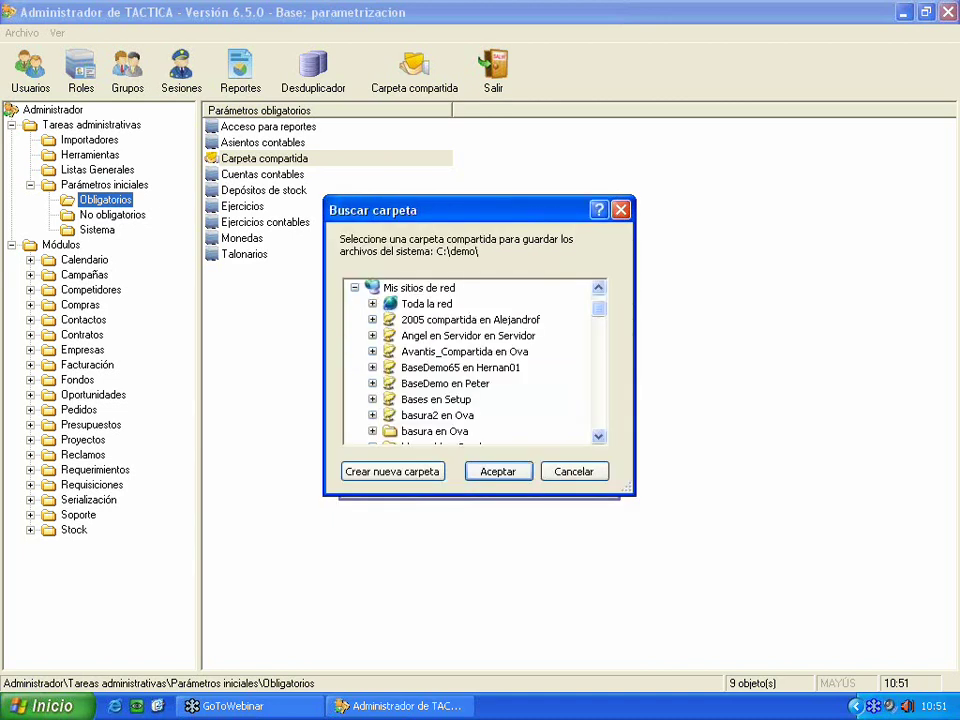
left_click(372, 304)
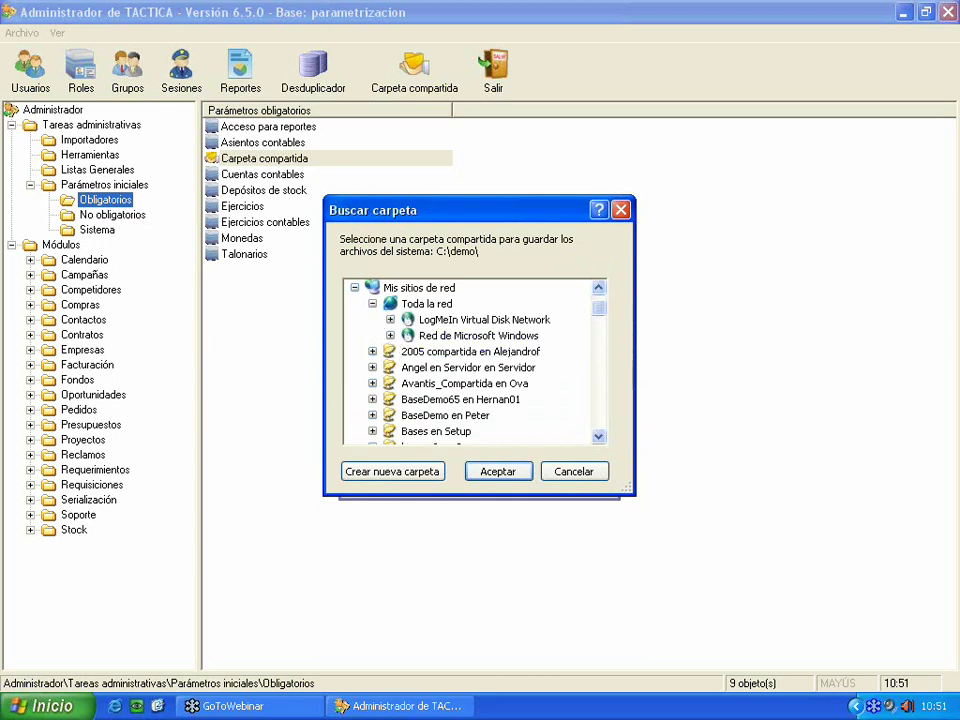
left_click(391, 336)
left_click(408, 352)
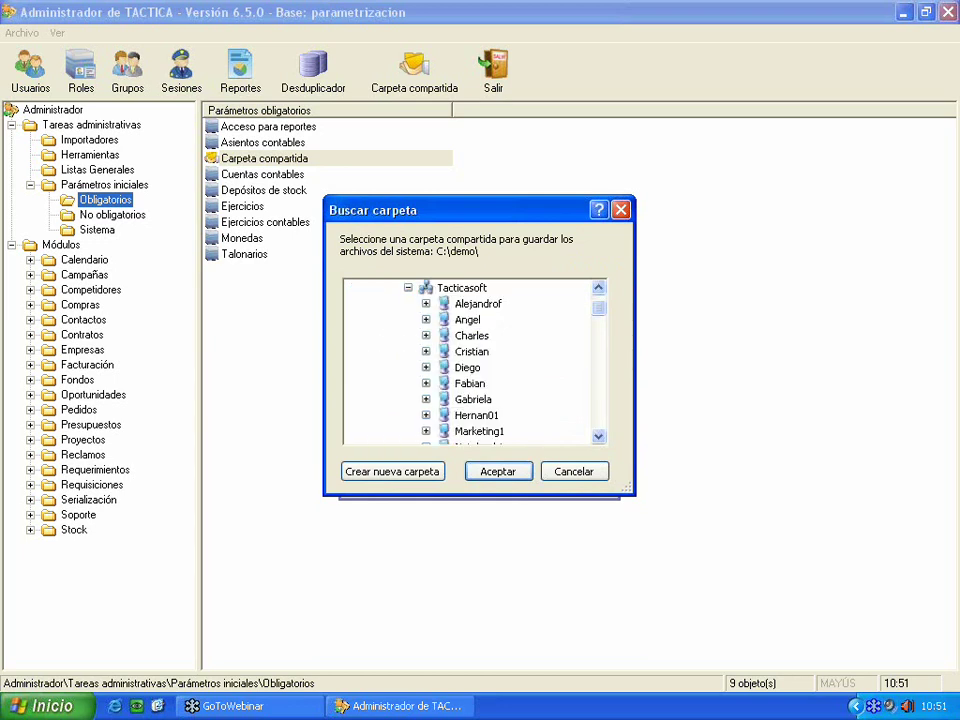
left_click_drag(602, 321, 602, 334)
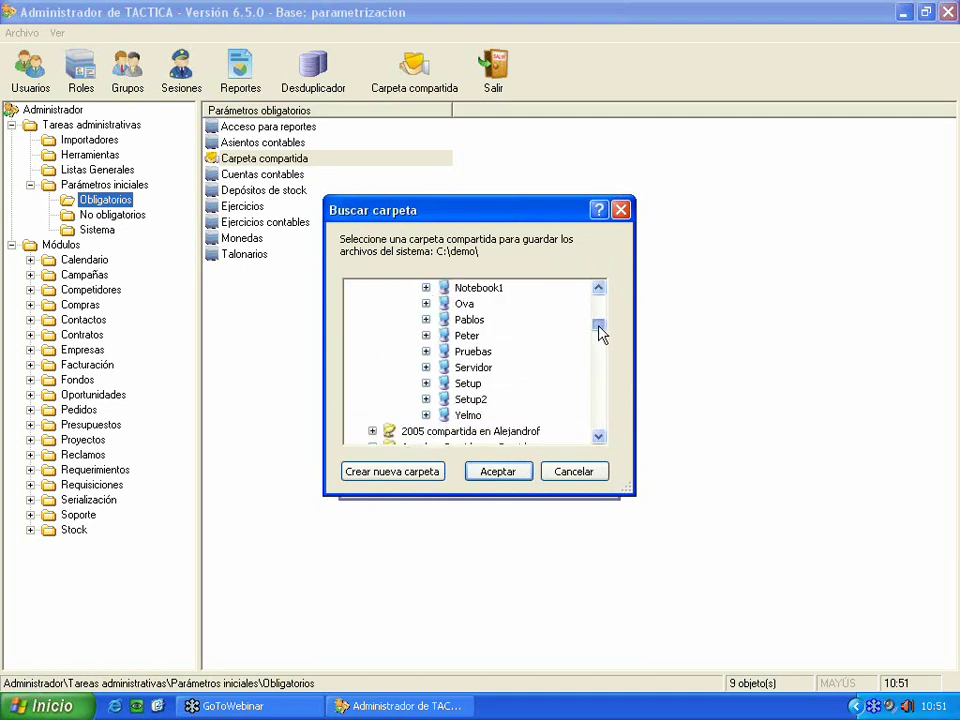
left_click(468, 384)
- Look for shares on Setup, collapse the network branches, and cancel browsing
left_click(426, 368)
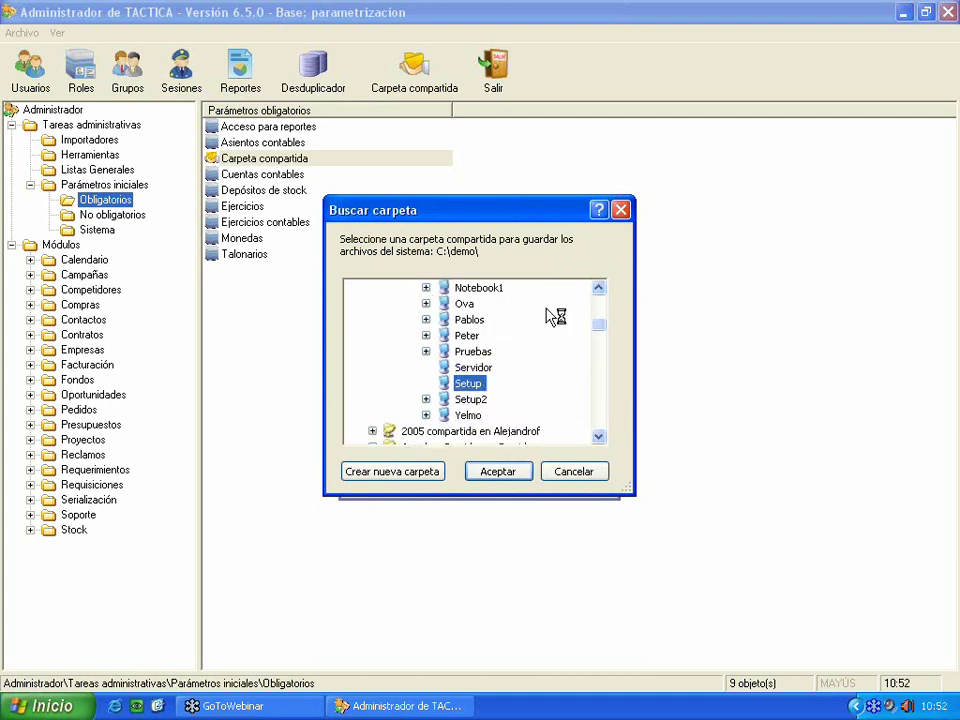
left_click_drag(603, 327, 598, 287)
left_click(408, 399)
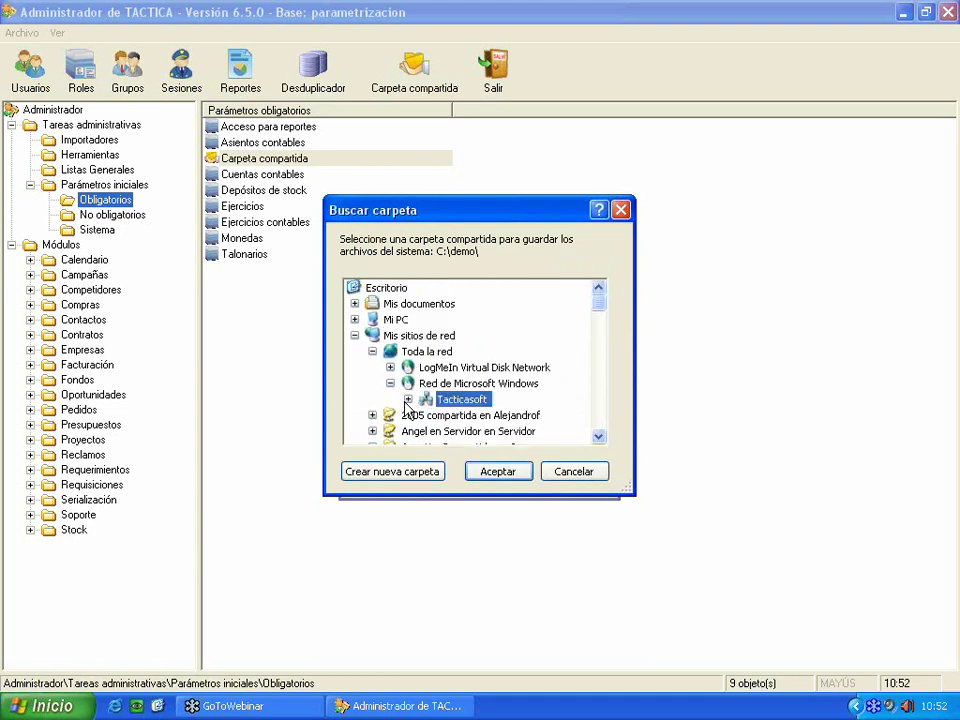
scroll(406, 403, "down", 15)
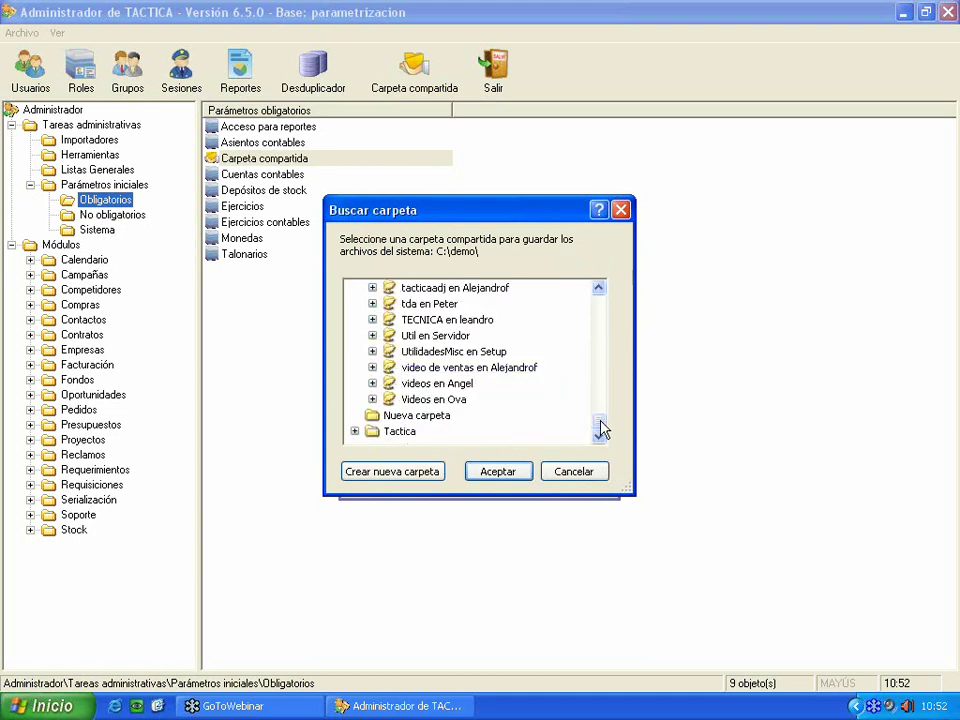
scroll(570, 294, "up", 15)
left_click(372, 351)
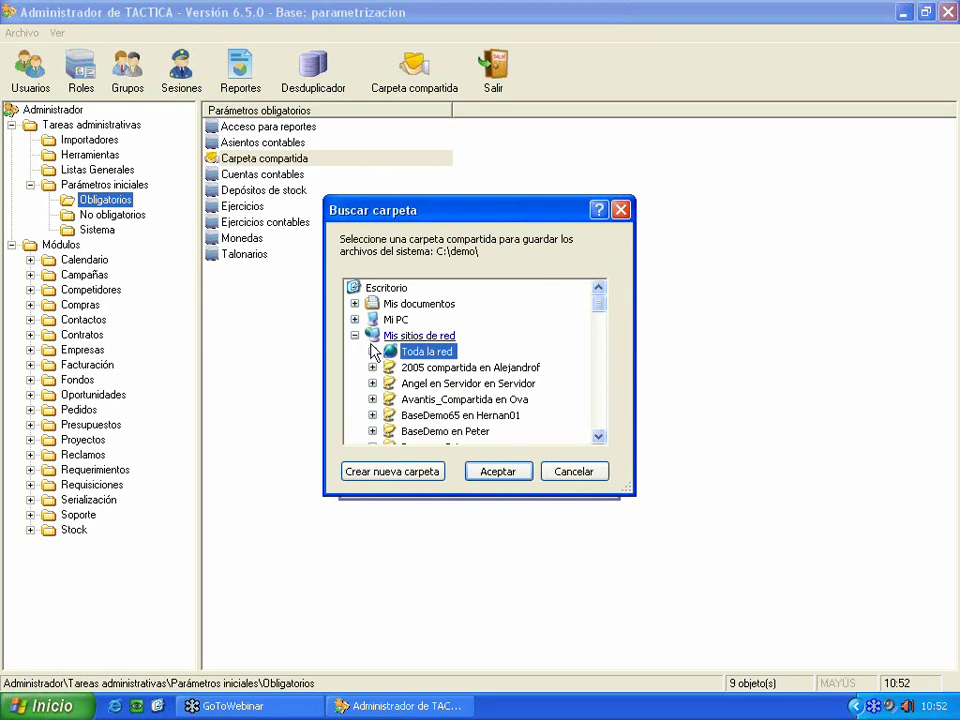
left_click(354, 319)
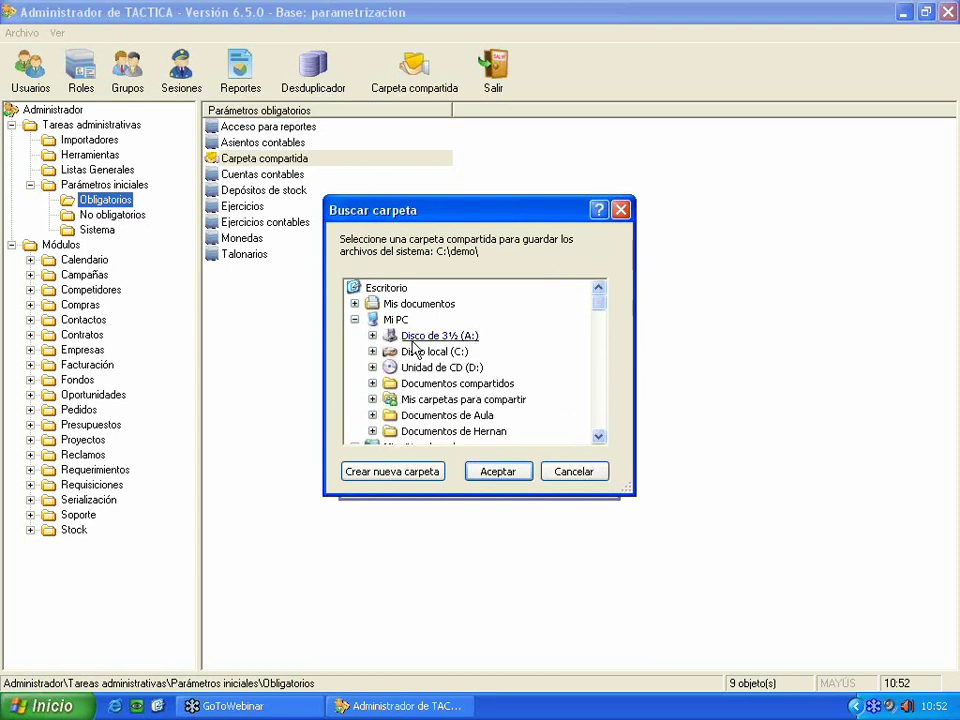
left_click(572, 472)
- Switch back to Local access and select C:\Demostracion as the shared folder
left_click(402, 290)
left_click(574, 373)
double_click(392, 321)
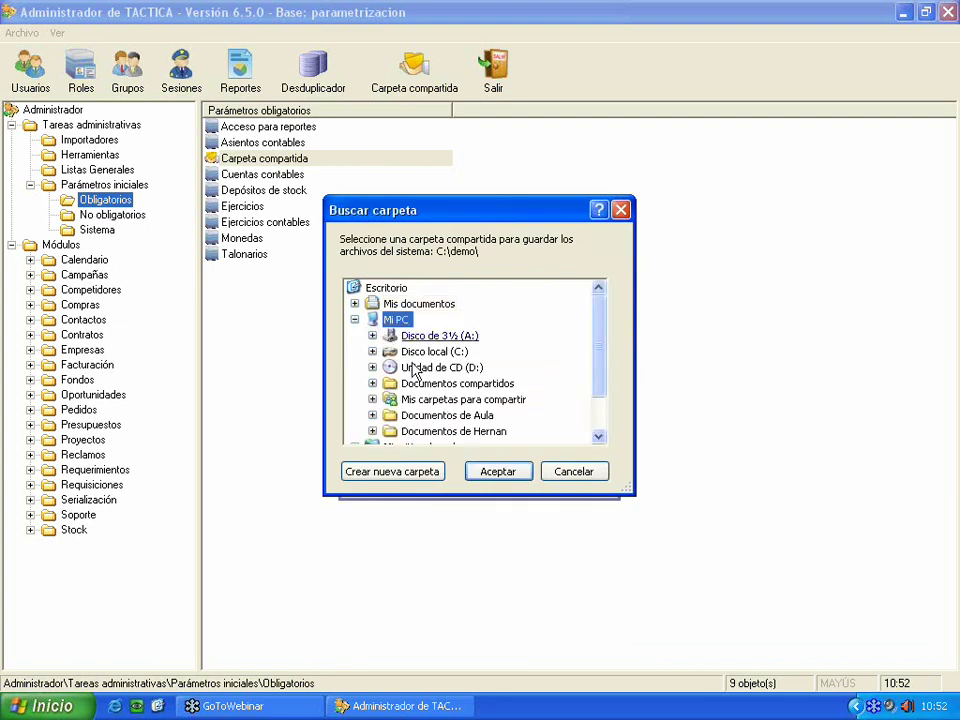
double_click(425, 351)
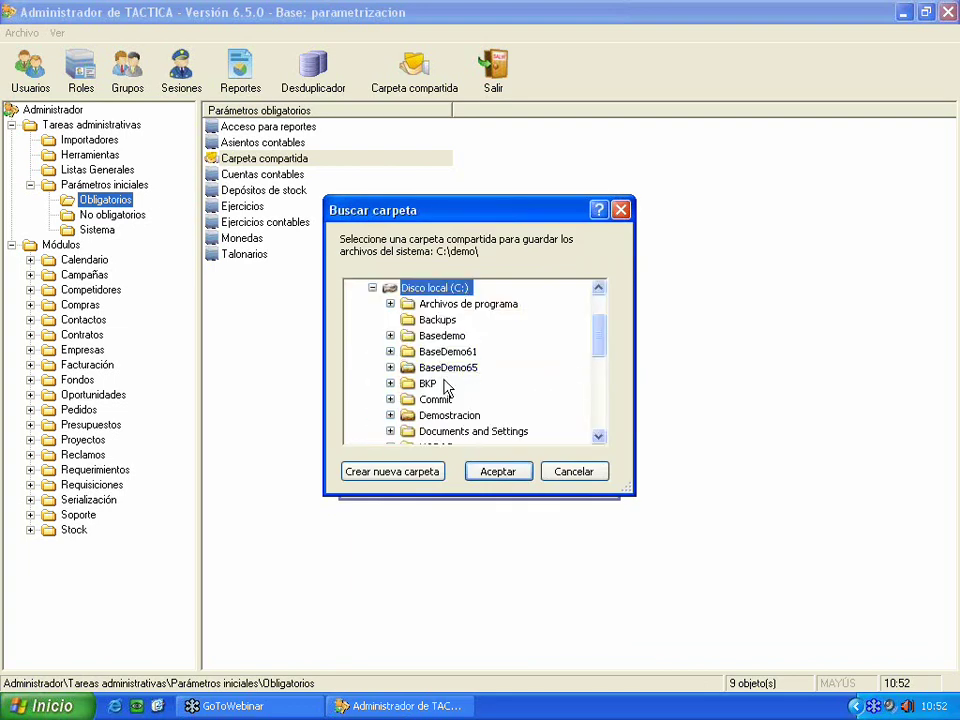
double_click(449, 415)
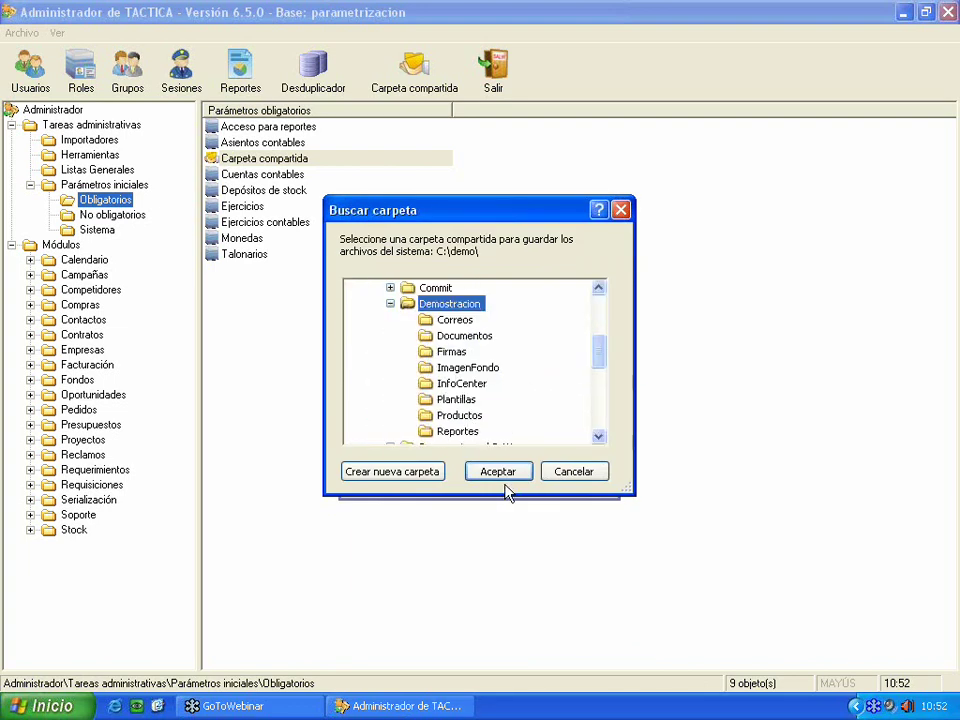
left_click(505, 476)
- Save the shared folder setting, then launch TACTICA and log in
left_click(506, 487)
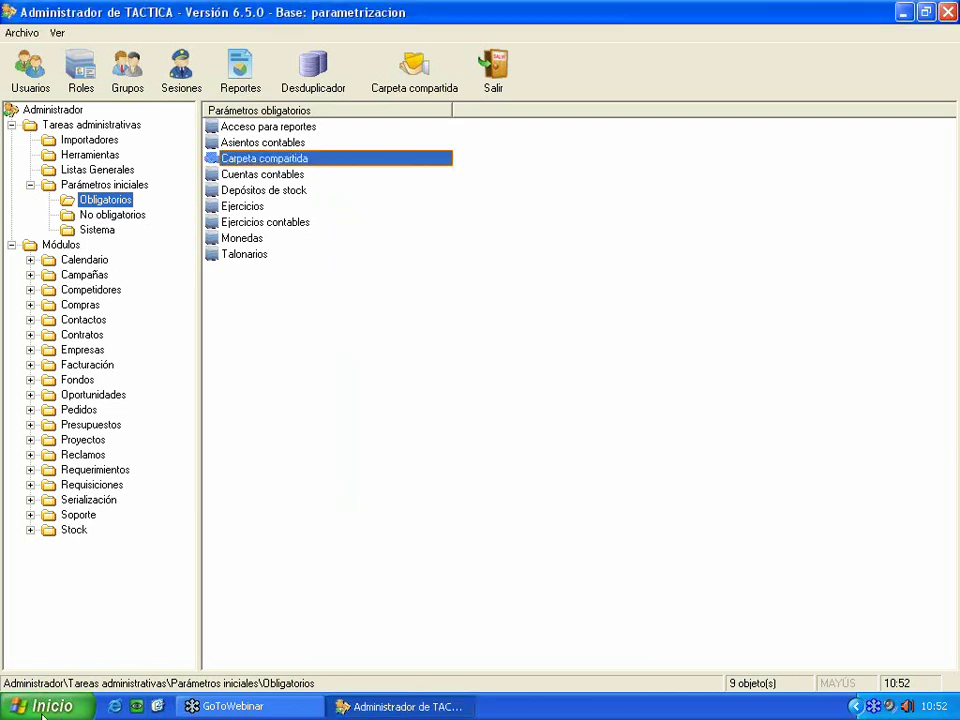
left_click(29, 711)
left_click(60, 409)
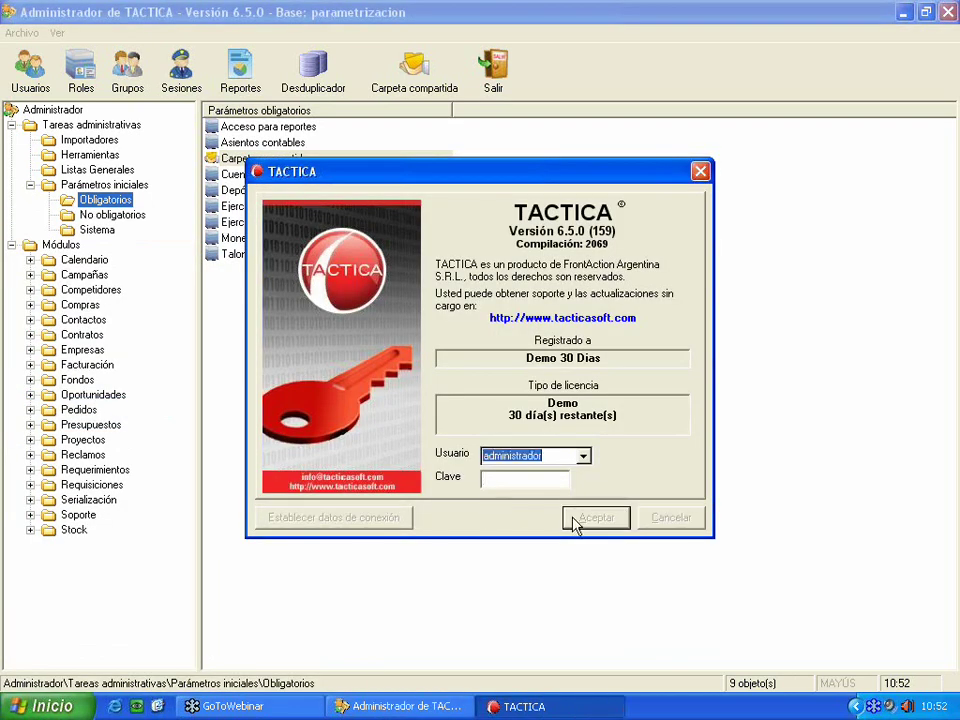
left_click(595, 518)
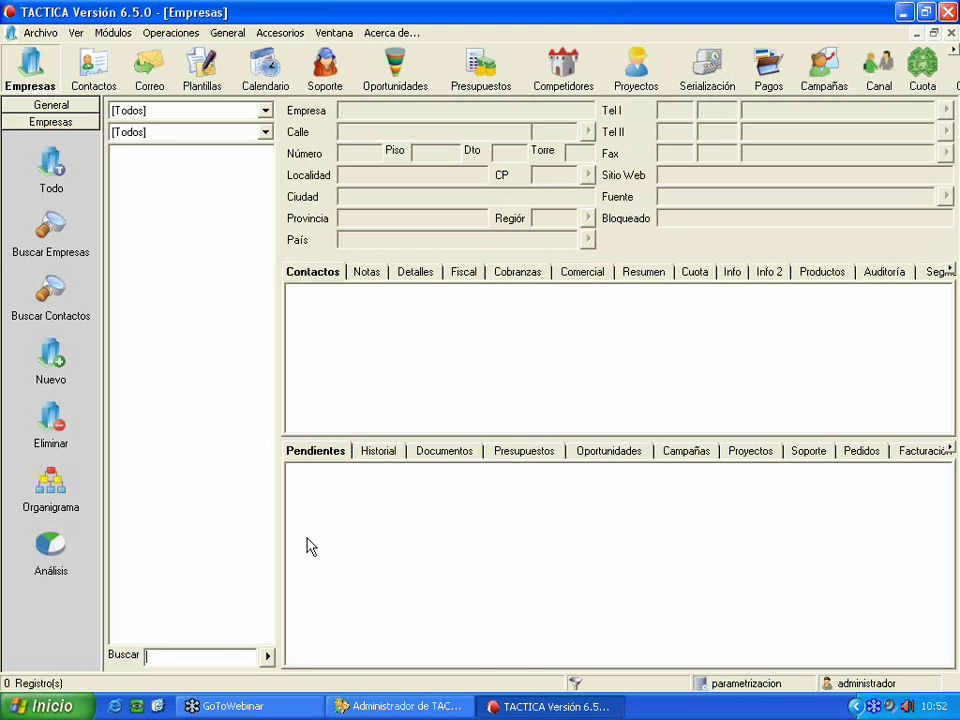
- Verify the shared folders are accessible from the General group, then return to Administrador
left_click(66, 104)
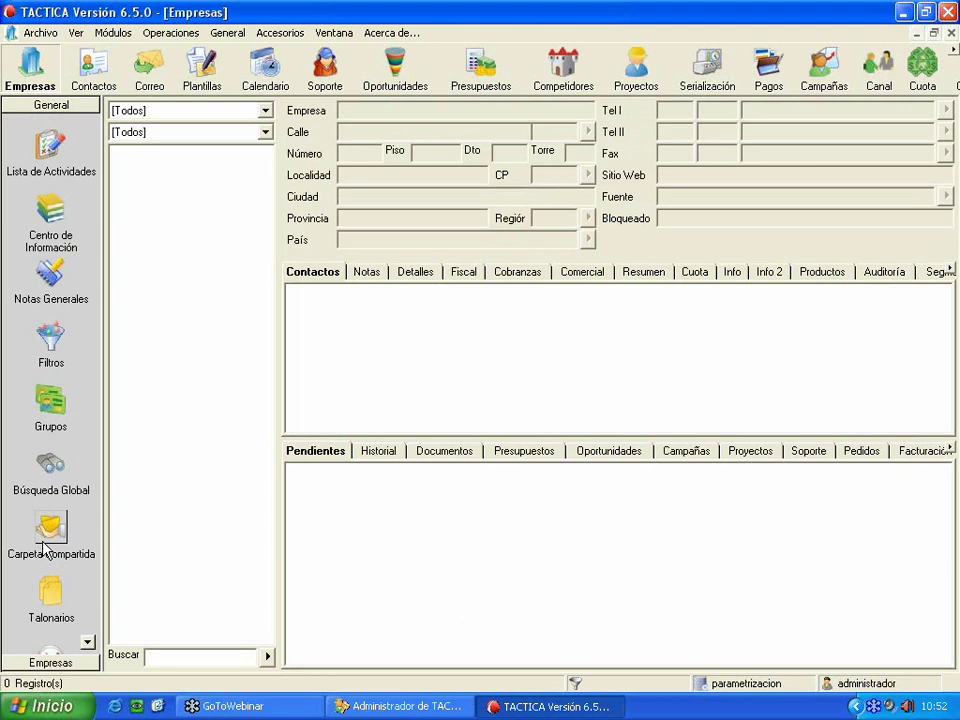
left_click(45, 549)
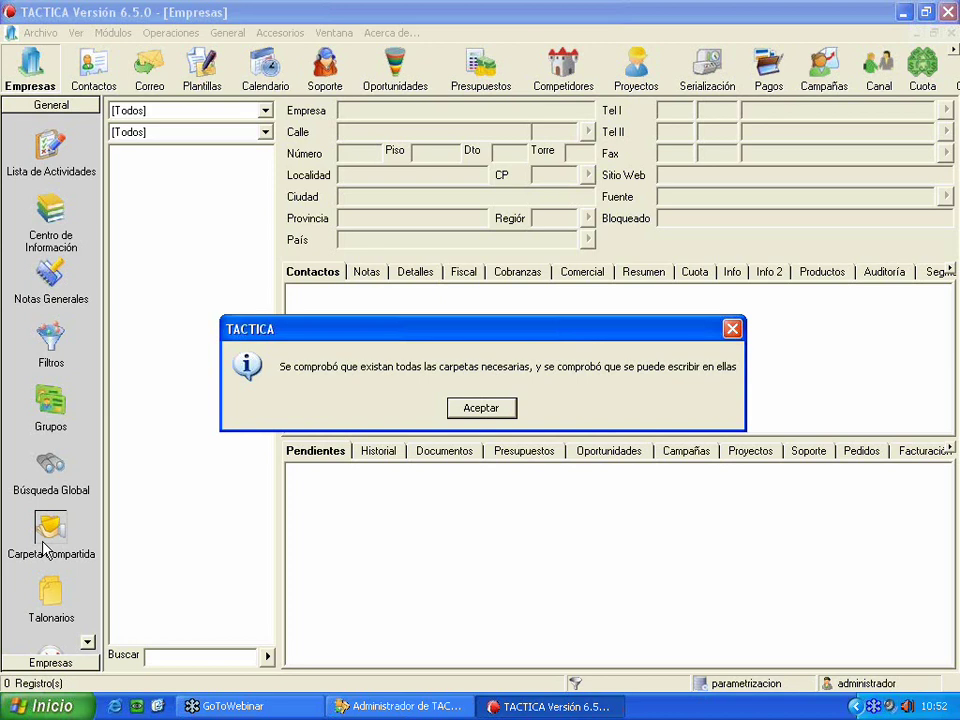
left_click_drag(343, 325, 420, 318)
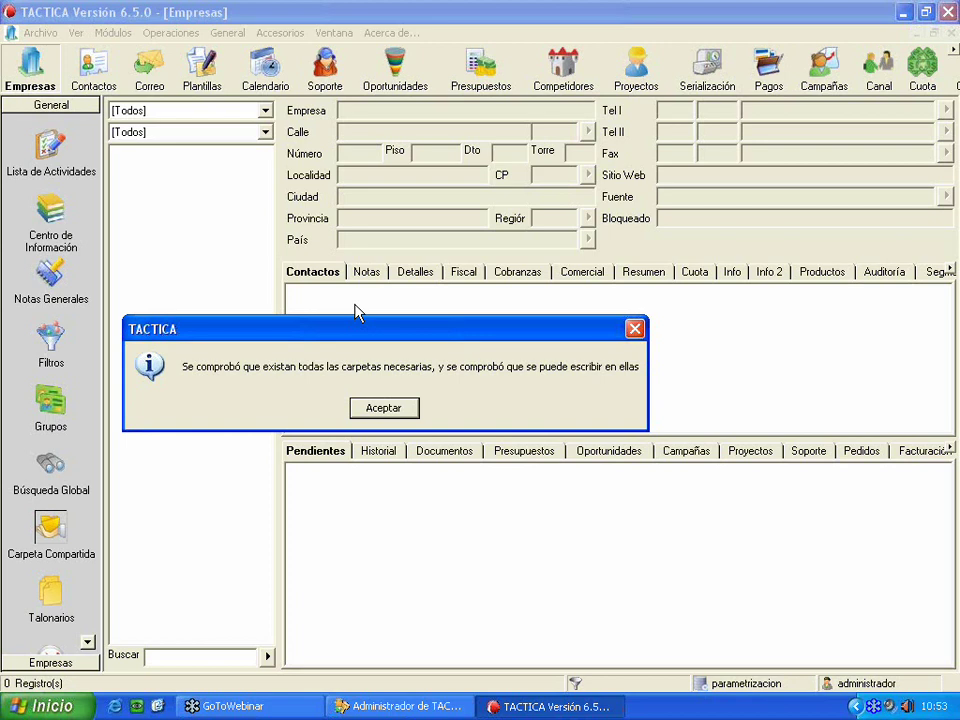
left_click(410, 410)
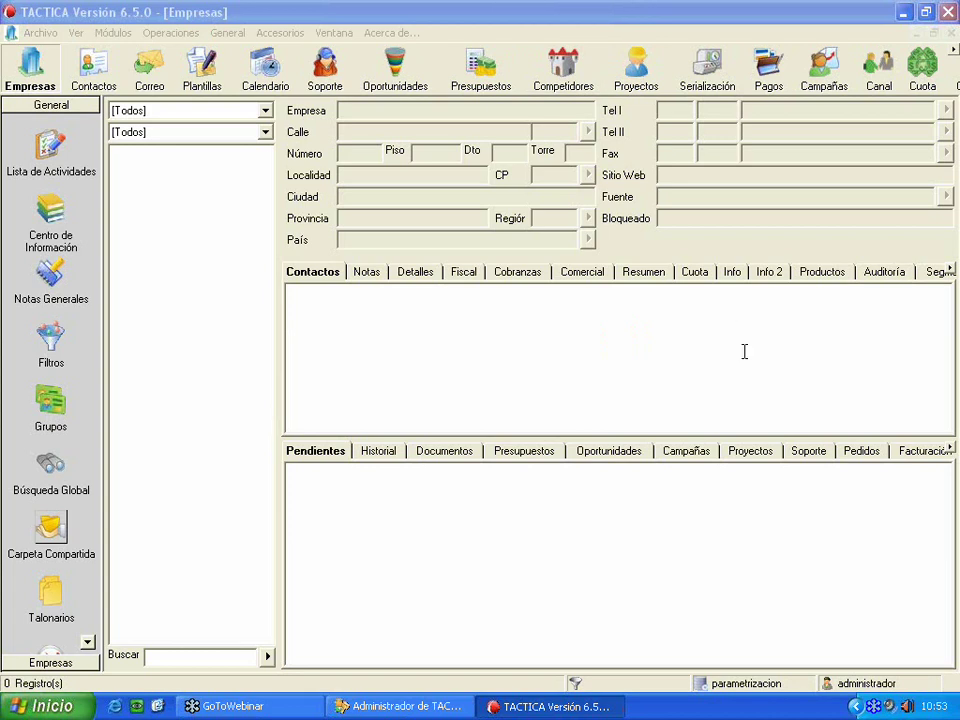
left_click(160, 8)
left_click(398, 706)
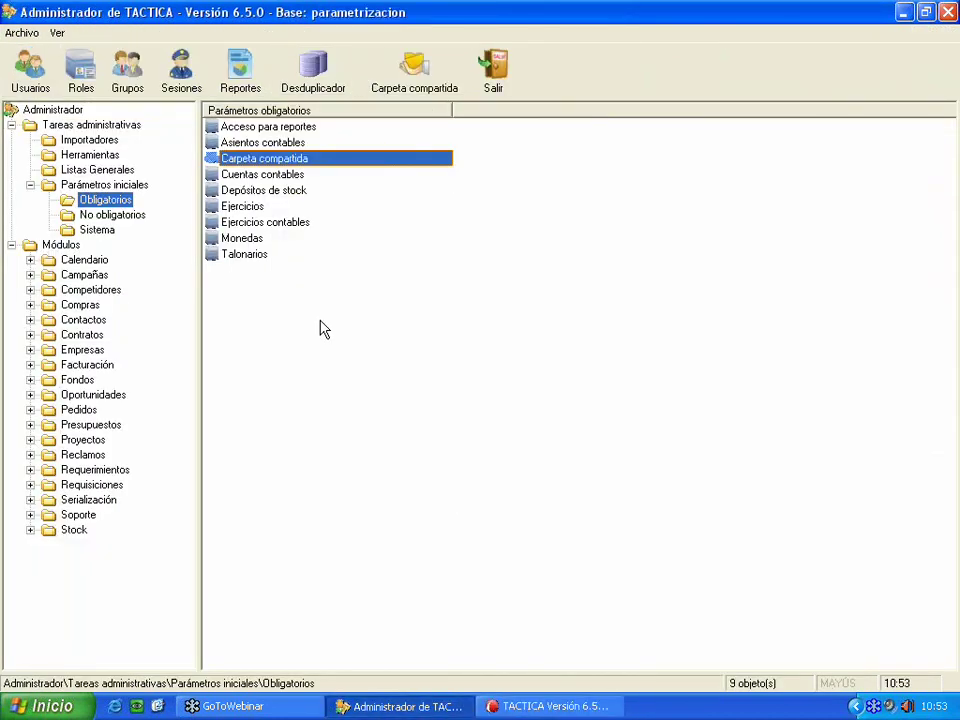
- Open Acceso para reportes, review its database Usuario, and accept it
left_click(243, 128)
double_click(243, 133)
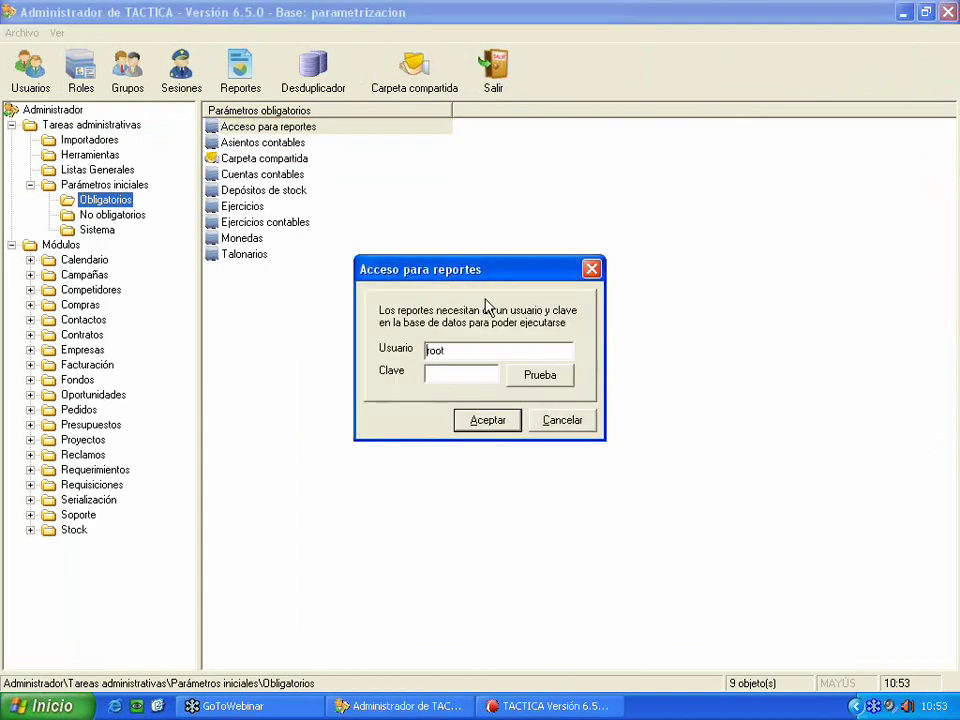
left_click(508, 416)
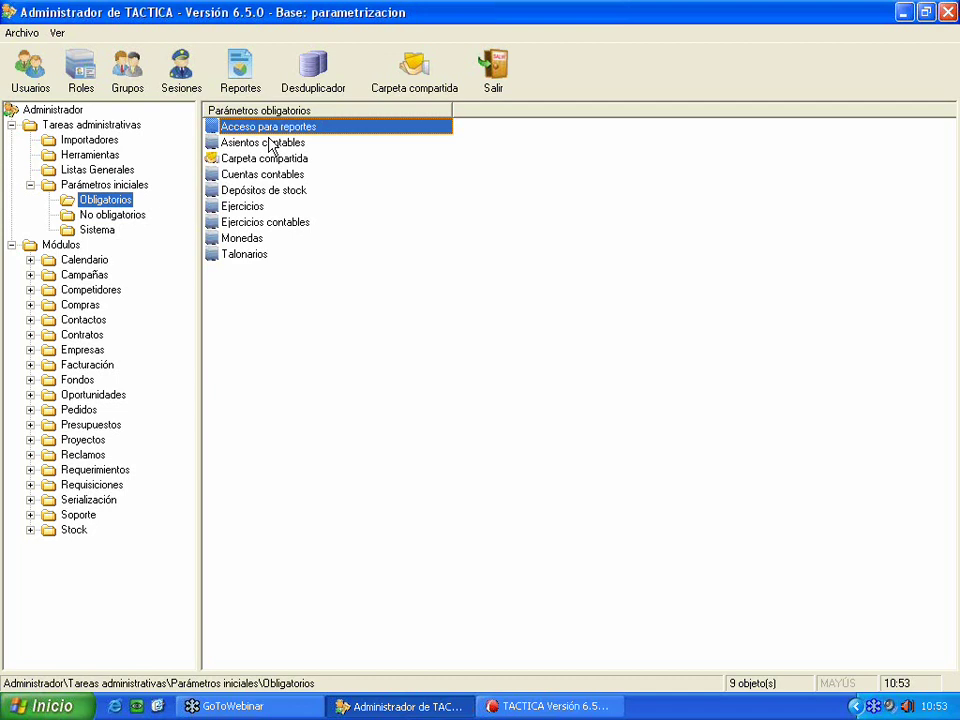
- Leave Generar Asientos Automáticos off in Asientos contables and accept the setting
double_click(270, 145)
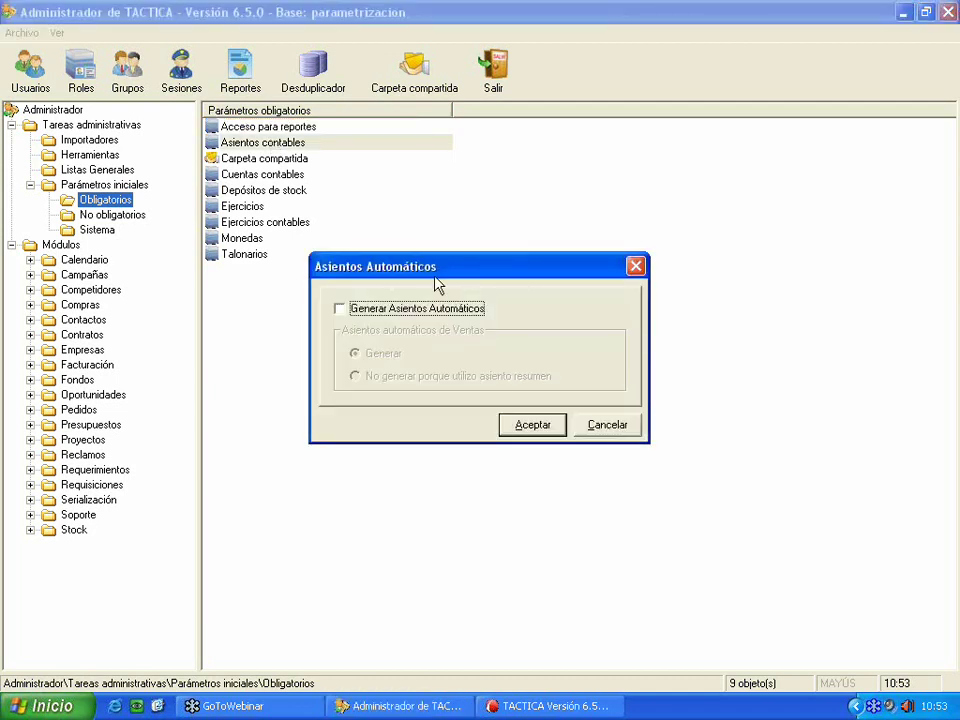
left_click_drag(409, 272, 365, 267)
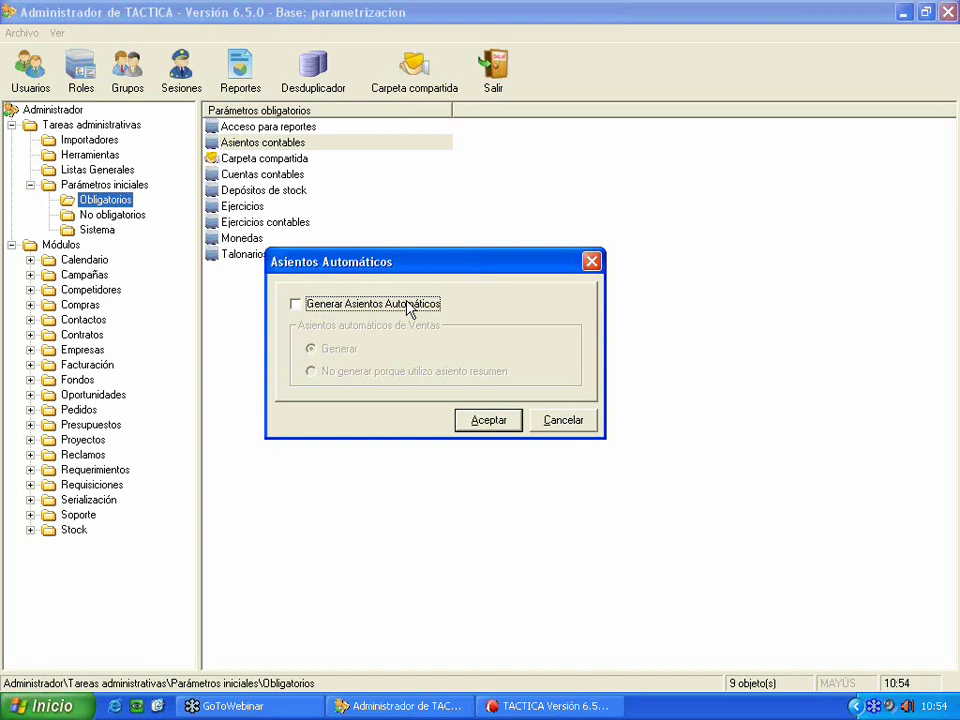
left_click(407, 309)
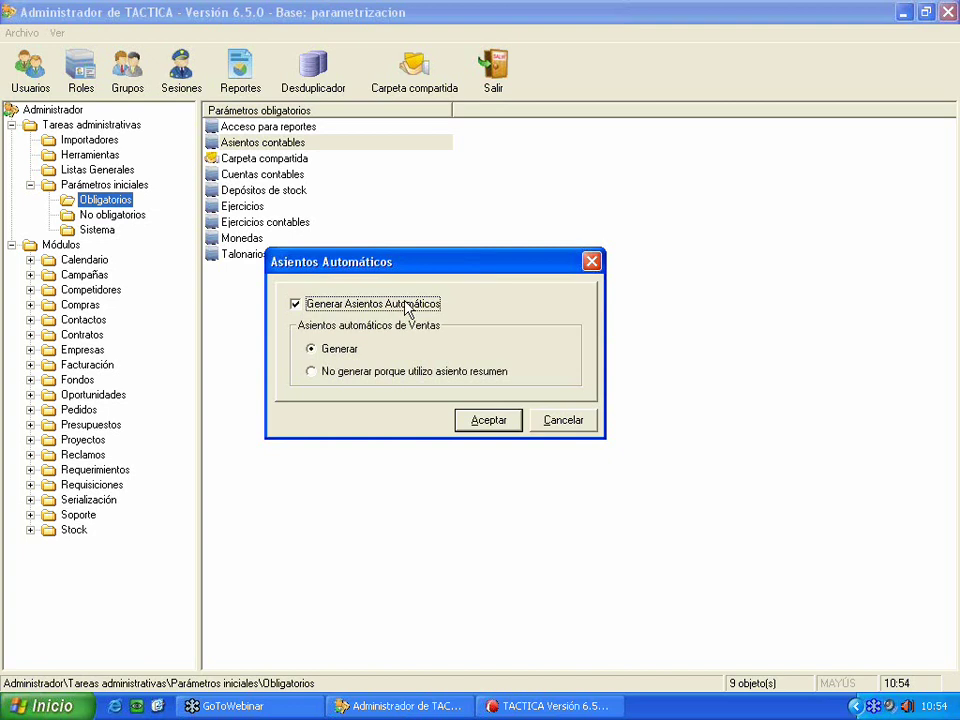
left_click(407, 309)
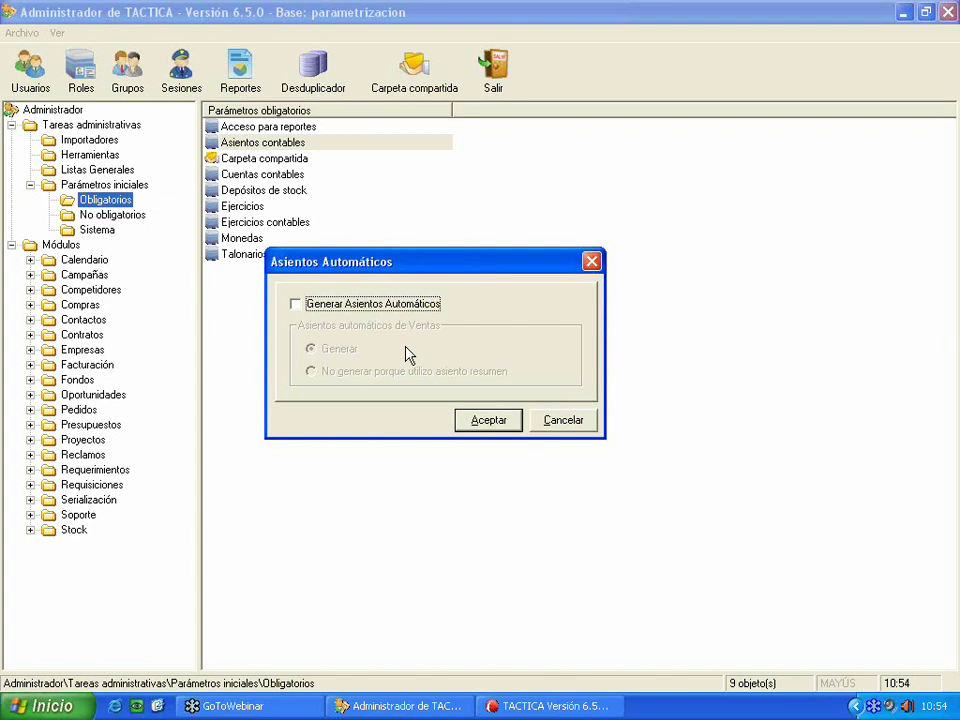
left_click(487, 420)
left_click(275, 160)
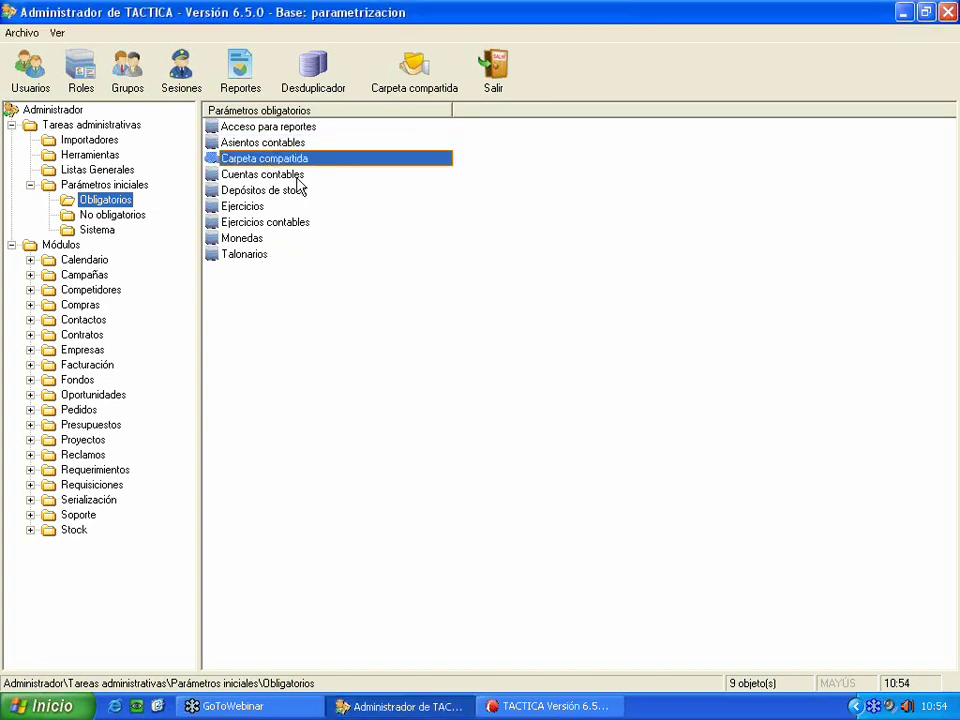
left_click(268, 175)
double_click(268, 176)
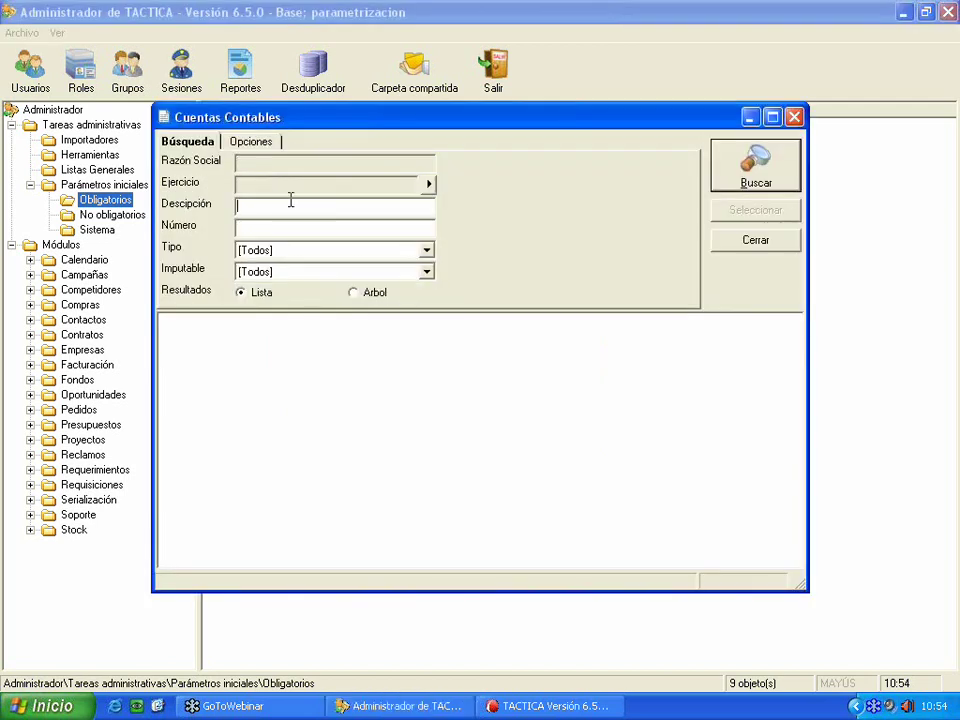
left_click(619, 197)
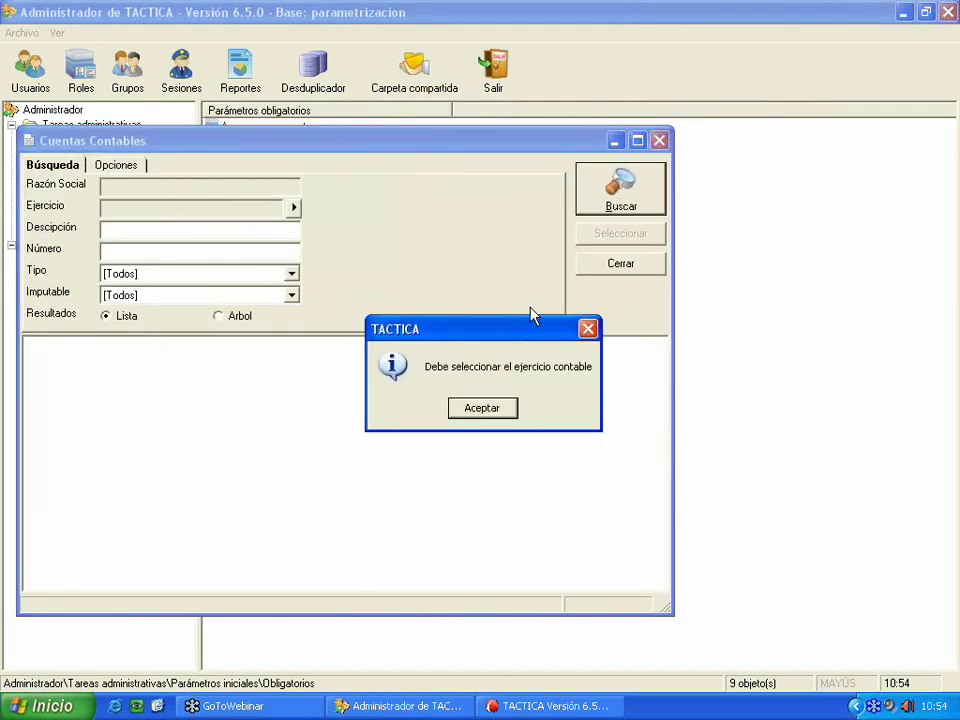
left_click(508, 409)
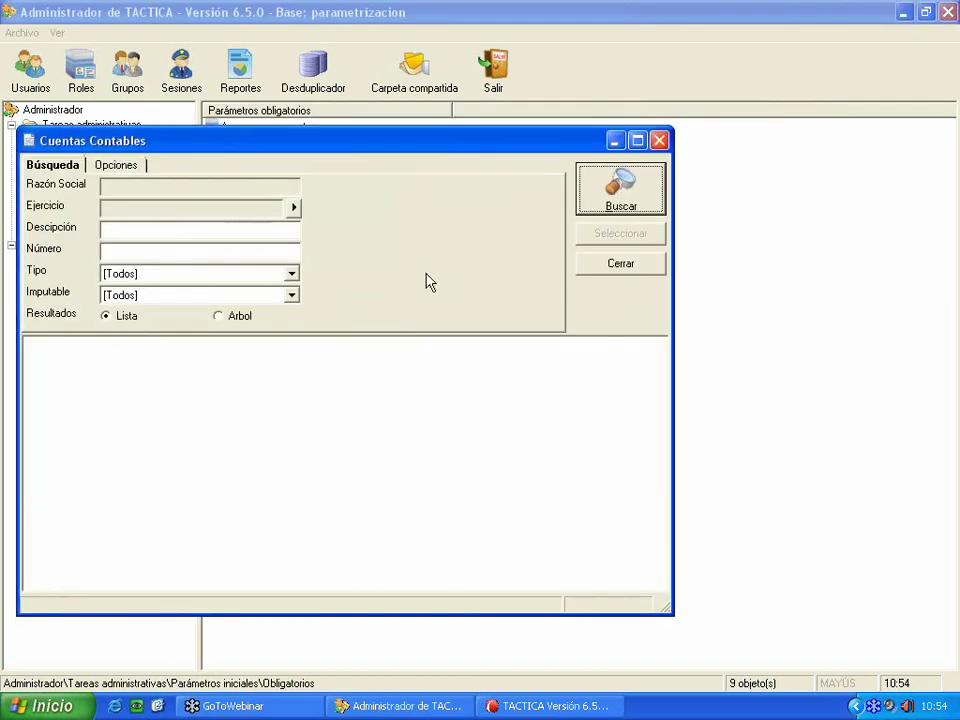
left_click(660, 142)
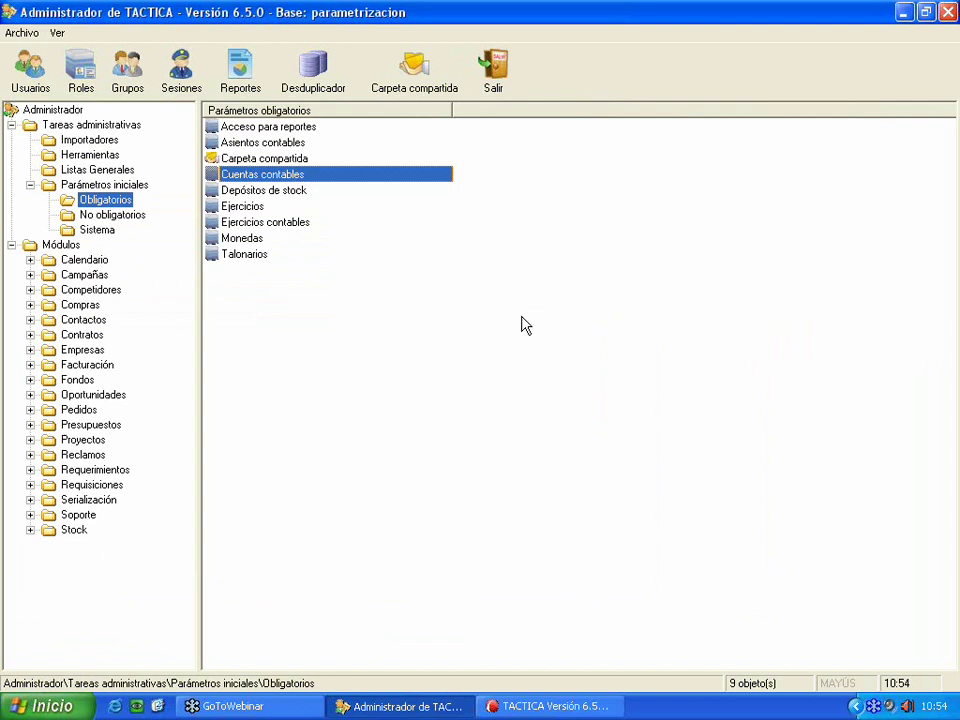
- Open the empty Depósitos de stock list and start a new warehouse with Nuevo
double_click(309, 195)
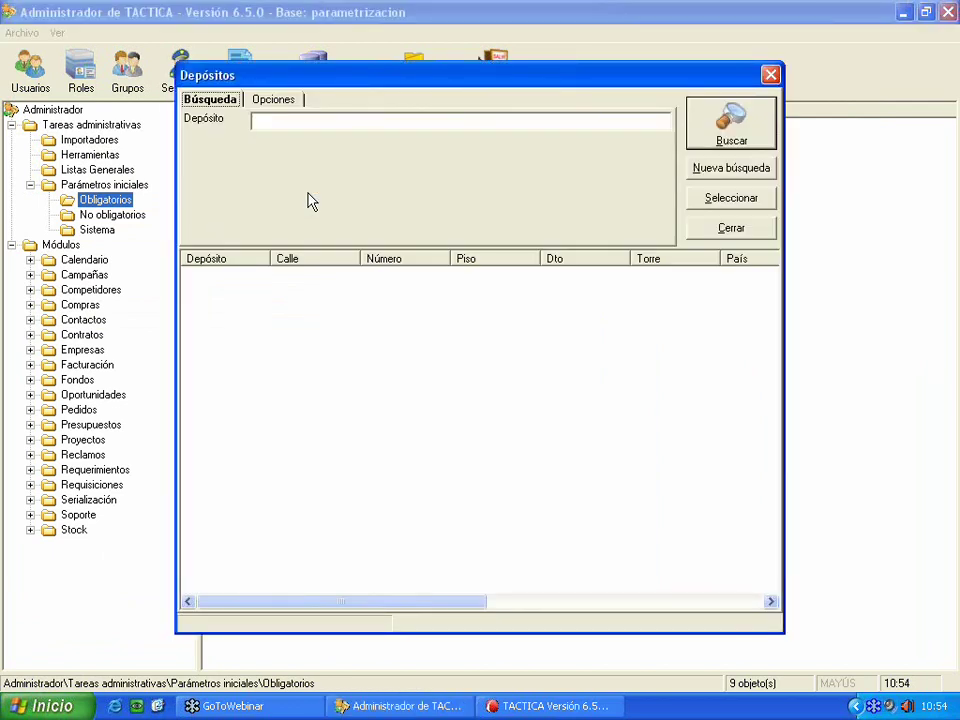
left_click_drag(330, 82, 133, 106)
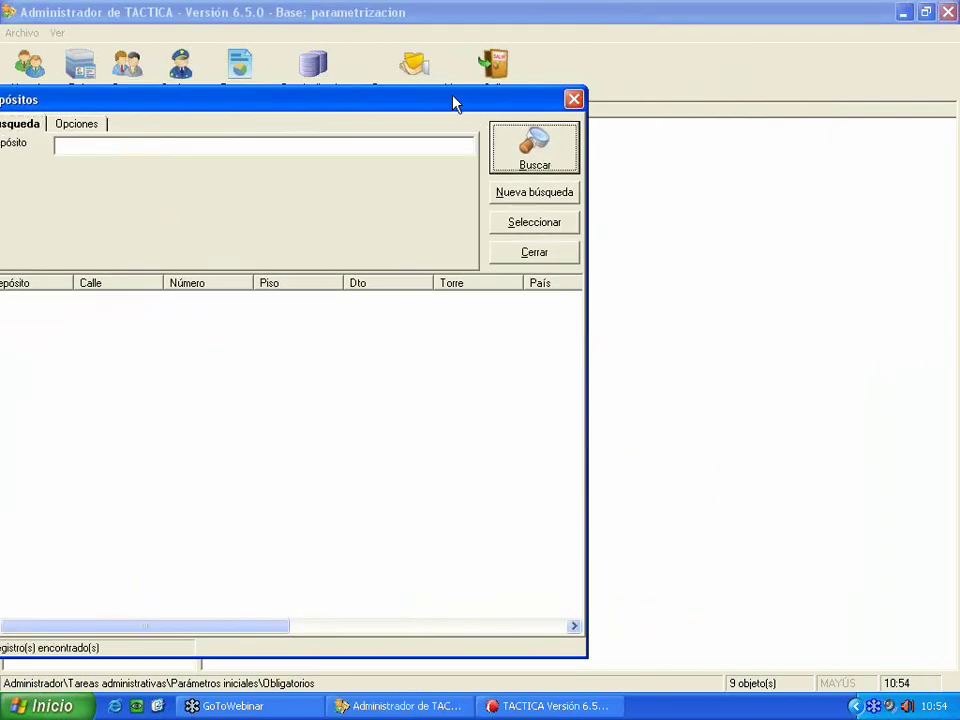
left_click_drag(453, 104, 547, 93)
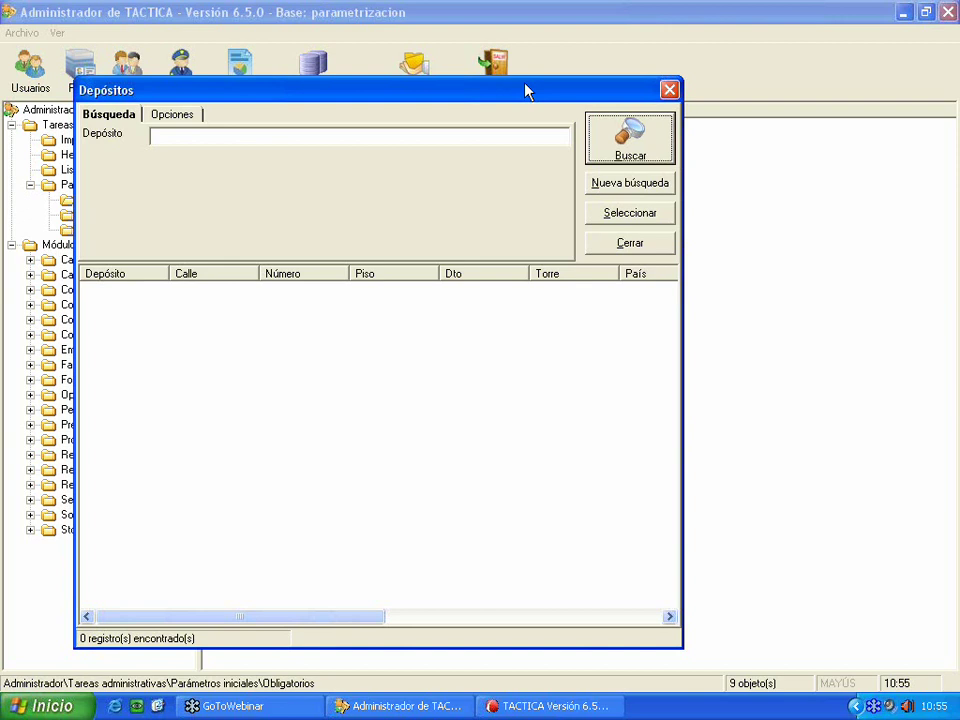
right_click(368, 400)
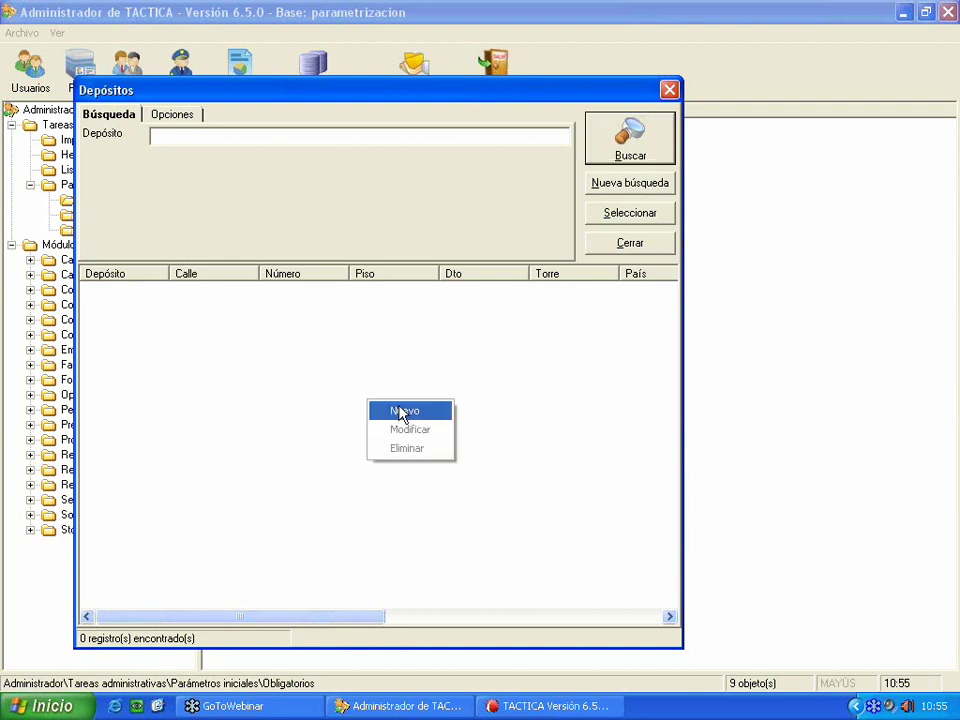
left_click(401, 412)
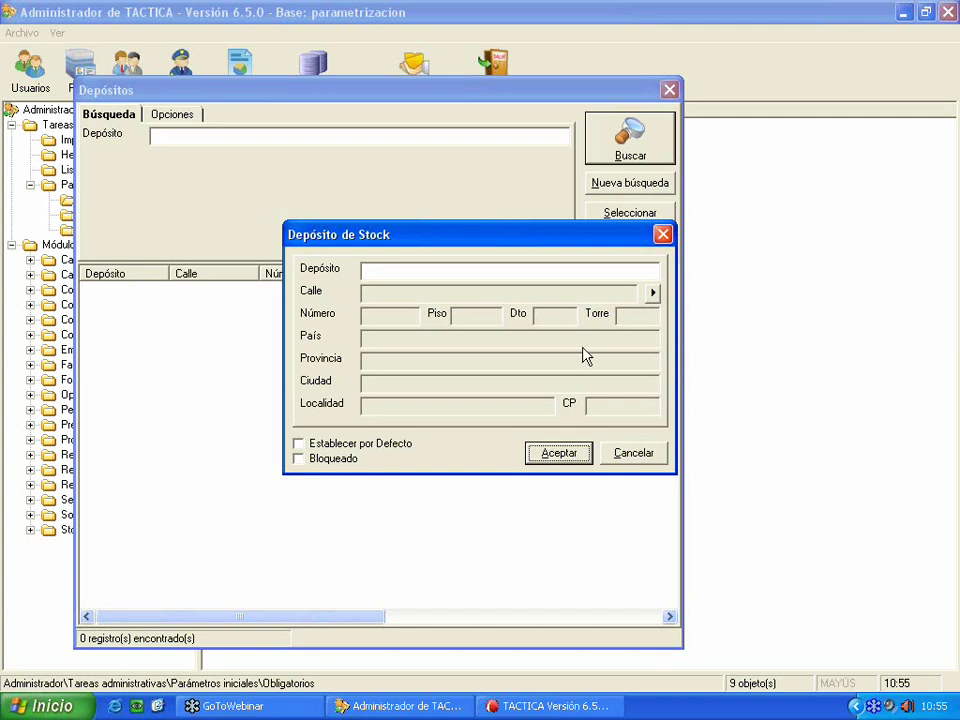
- Enter Central as the warehouse name and bring up the Direcciones list for its street
left_click(500, 269)
type("Central")
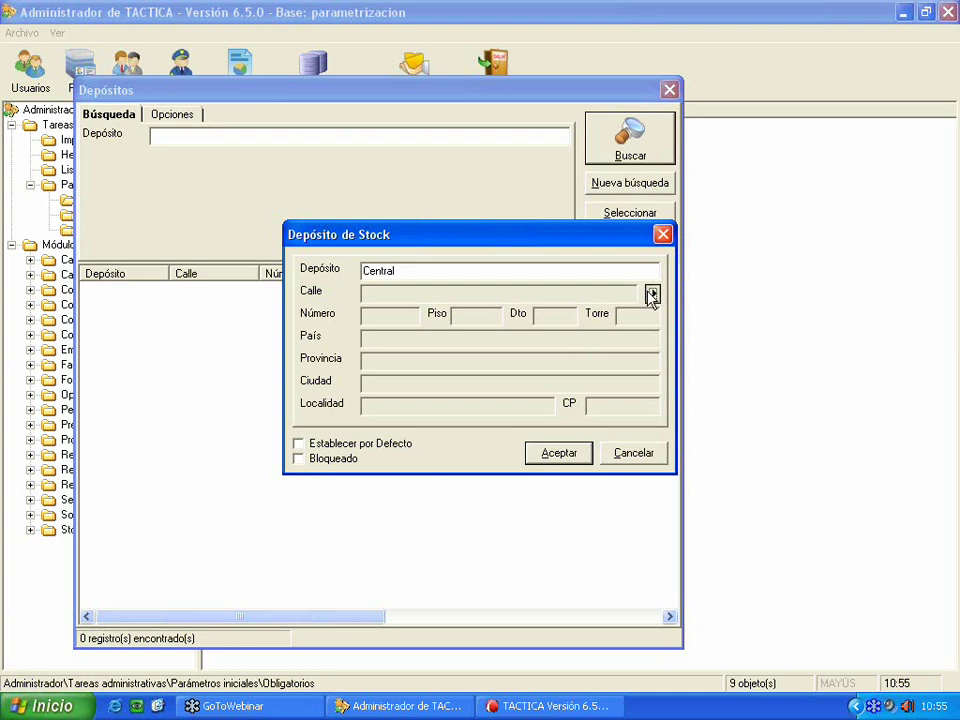
left_click(652, 292)
left_click_drag(563, 187, 134, 265)
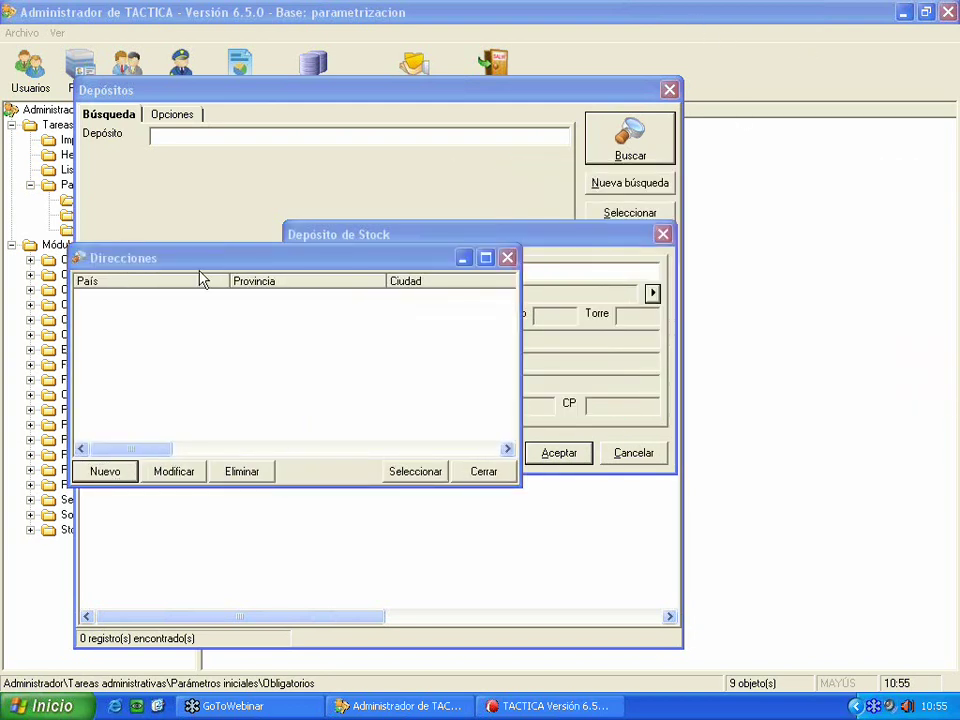
left_click(118, 469)
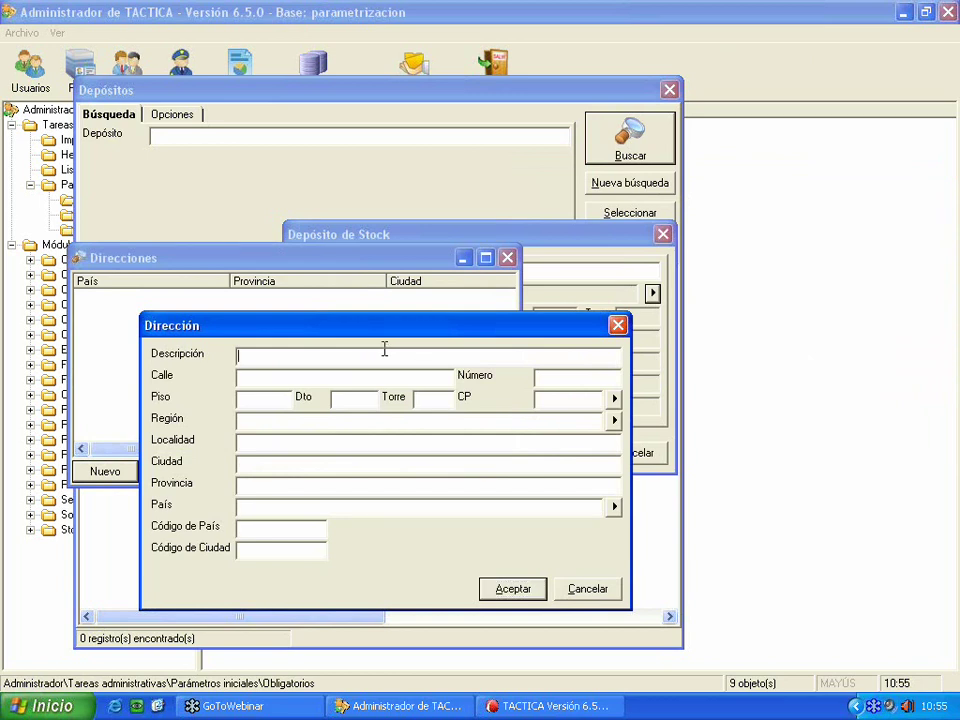
type("Deposito central")
key("Tab")
key("Tab")
key("Tab")
key("Tab")
key("Tab")
key("Tab")
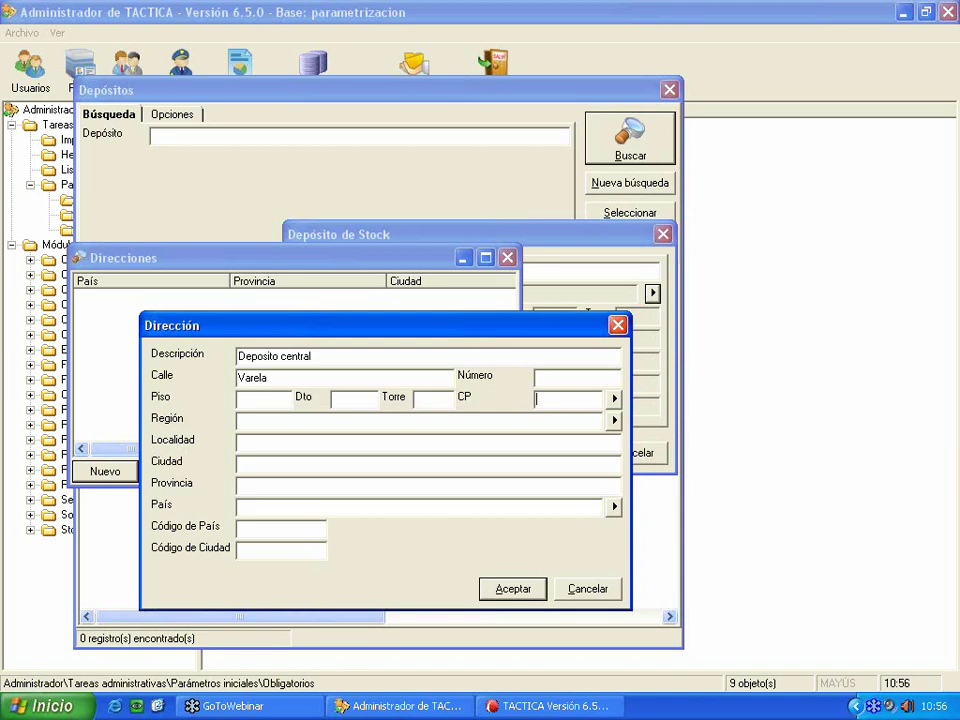
left_click(561, 375)
- Leave the country unset, save the address and assign it to the warehouse
left_click(578, 416)
left_click(393, 452)
left_click(584, 393)
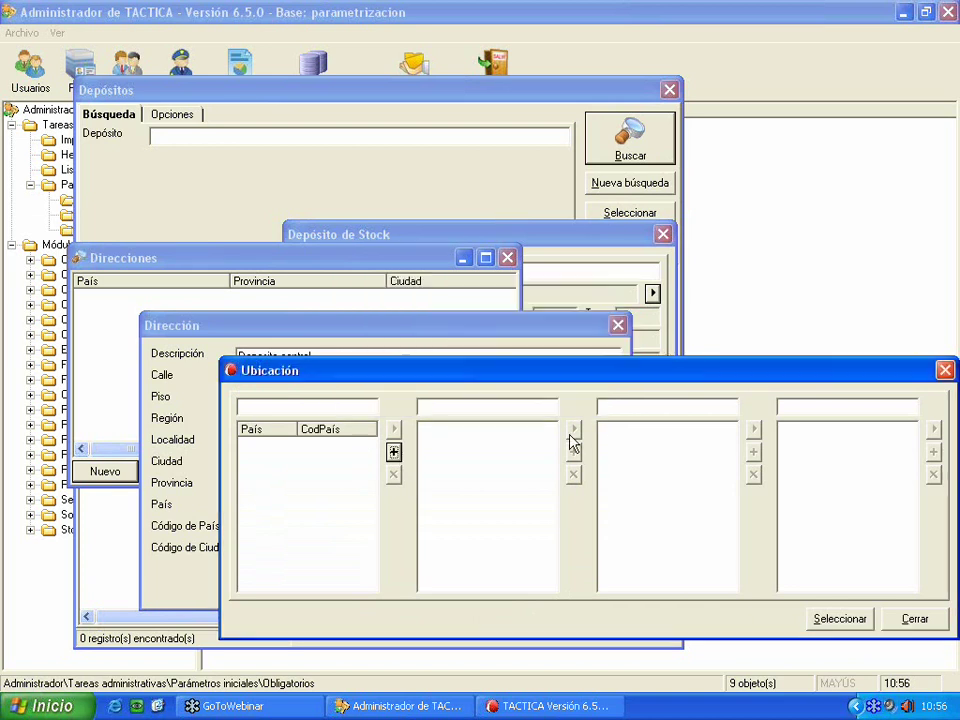
left_click(915, 620)
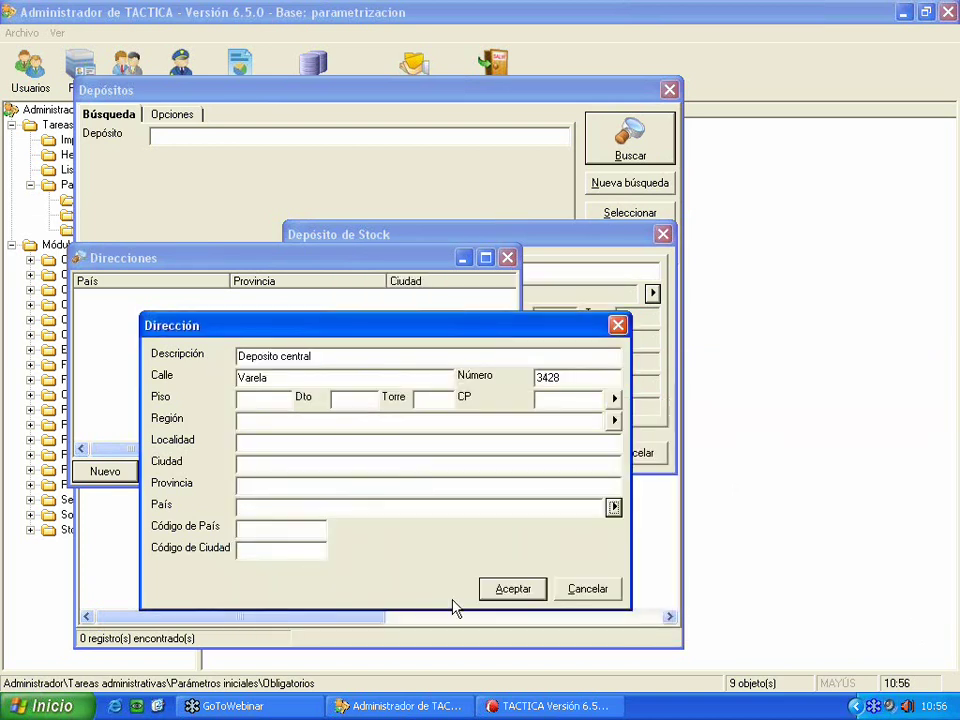
left_click(503, 592)
left_click(204, 298)
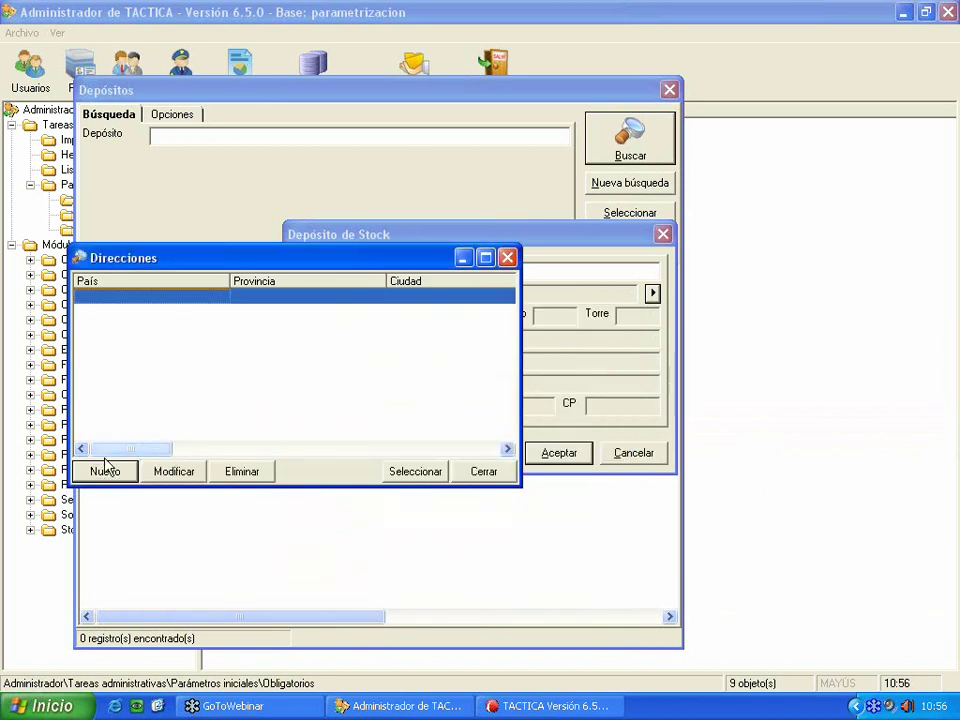
left_click(434, 478)
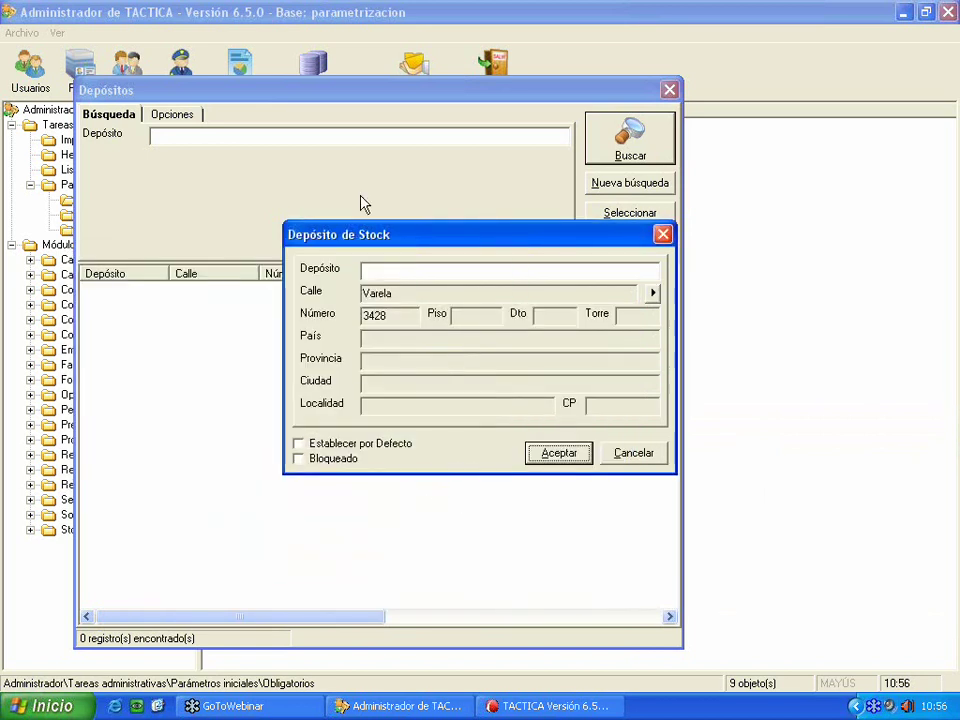
- Make the warehouse default, re-enter the name Central, save it and close the warehouse list
left_click(372, 447)
left_click(575, 455)
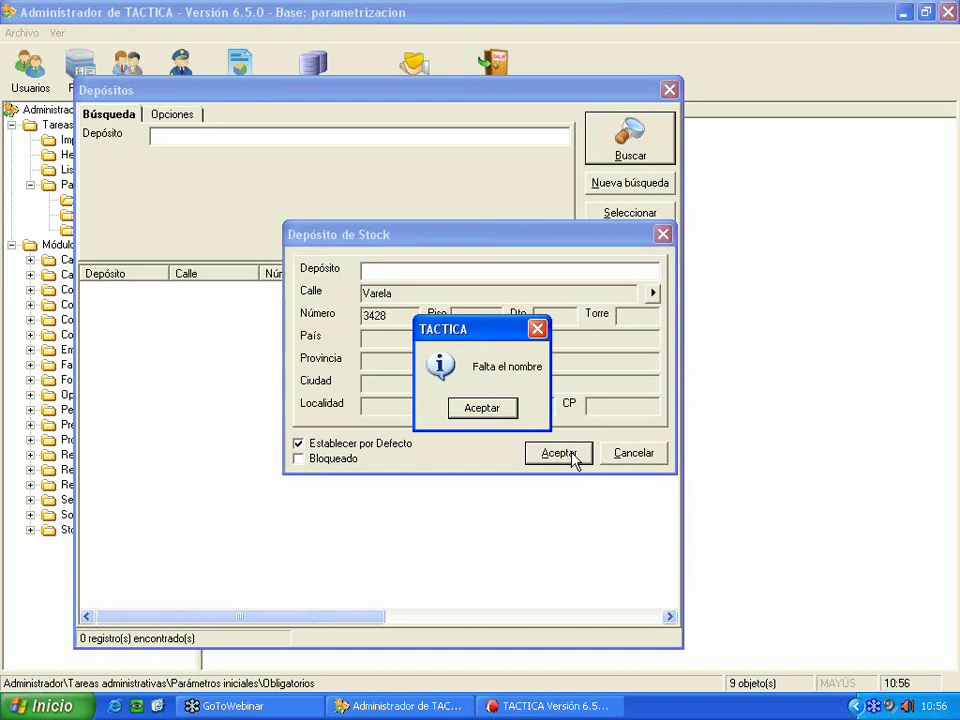
left_click(512, 416)
type("Central")
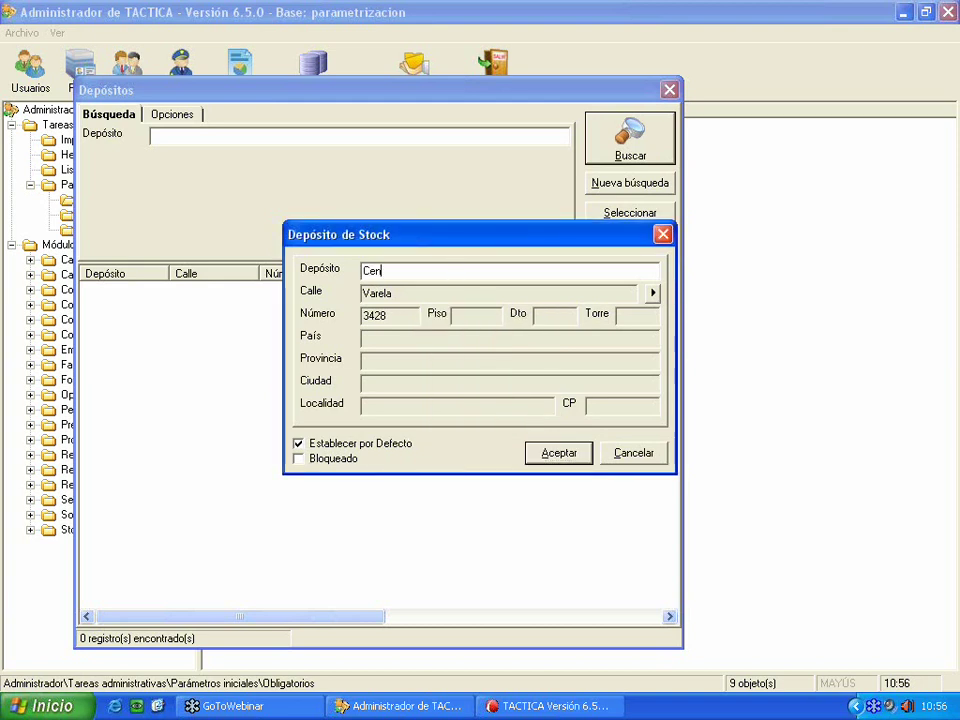
key("BackSpace")
type("l")
left_click(557, 453)
key("Escape")
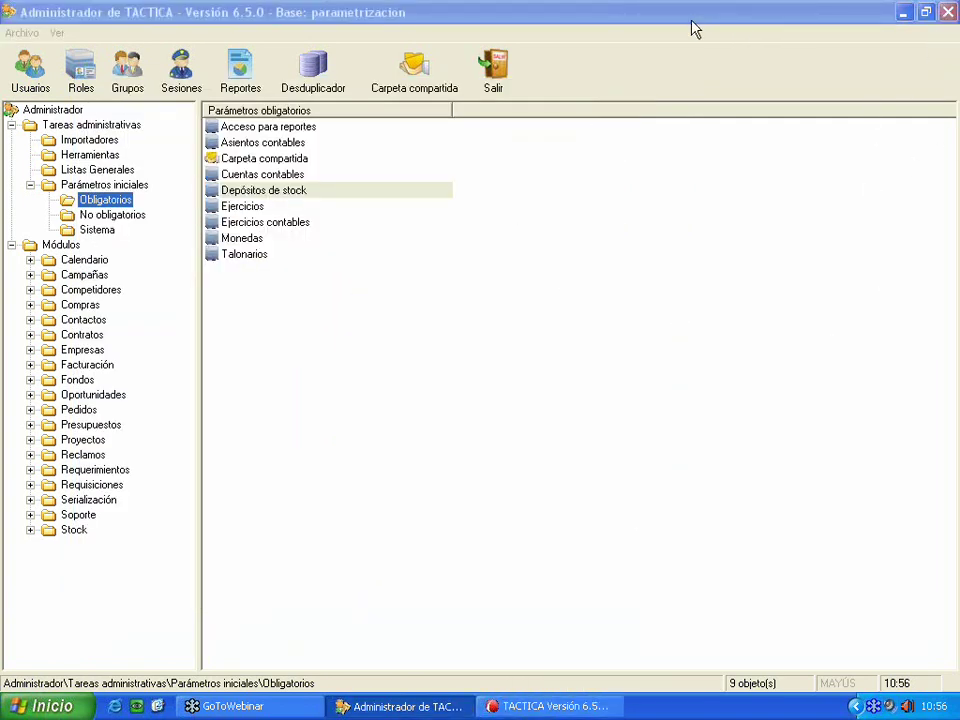
left_click(252, 211)
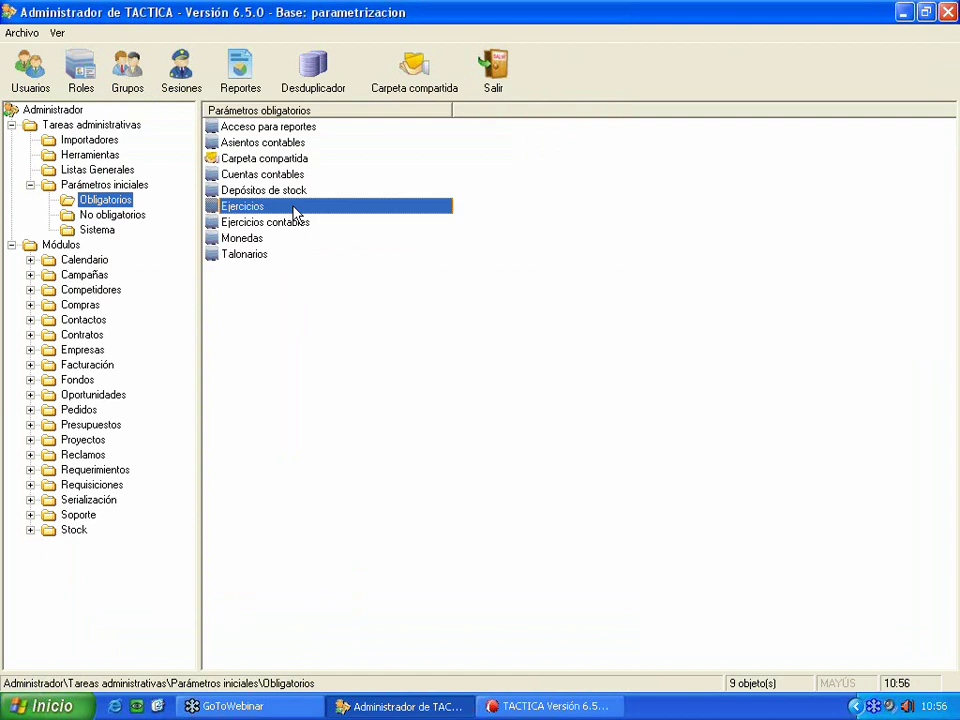
double_click(295, 213)
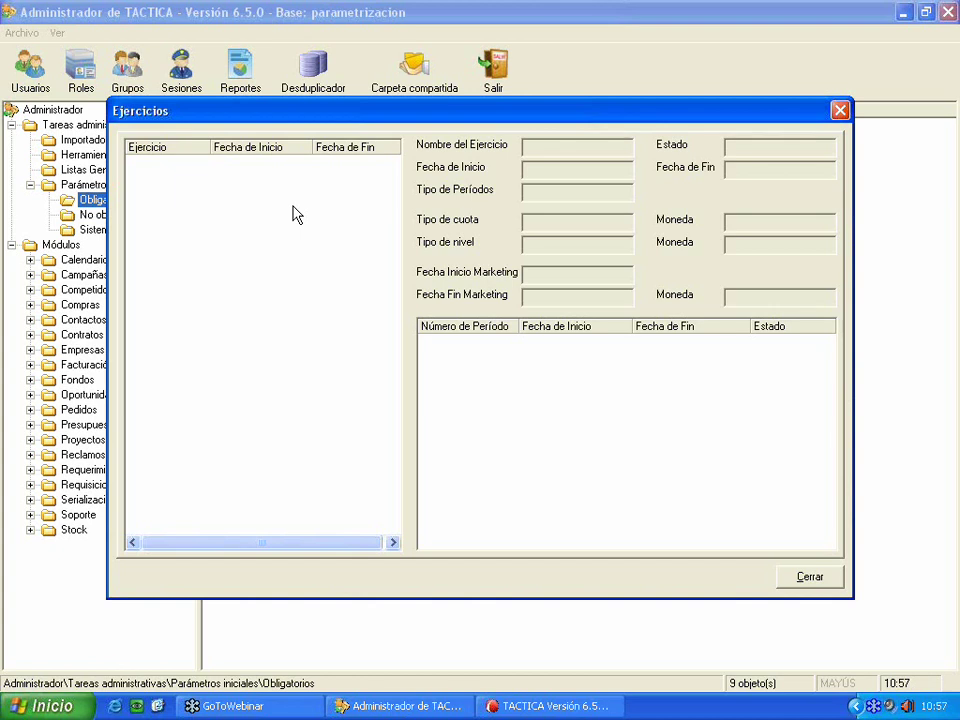
left_click(788, 576)
- Start a new budget in the main TACTICA window, then discard it without choosing a company
left_click(555, 706)
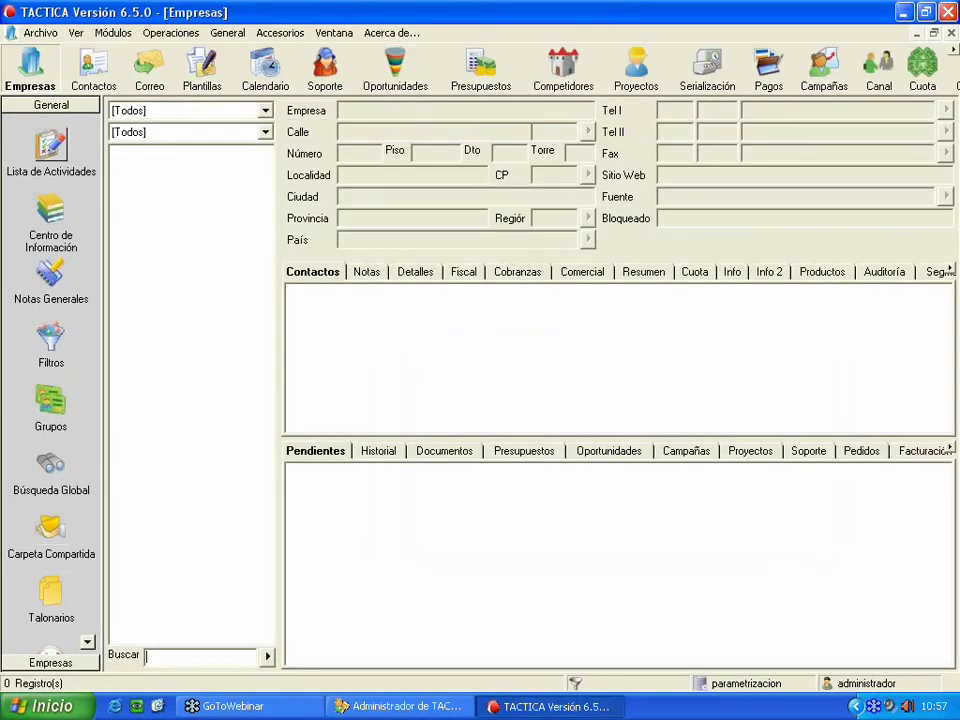
left_click(480, 70)
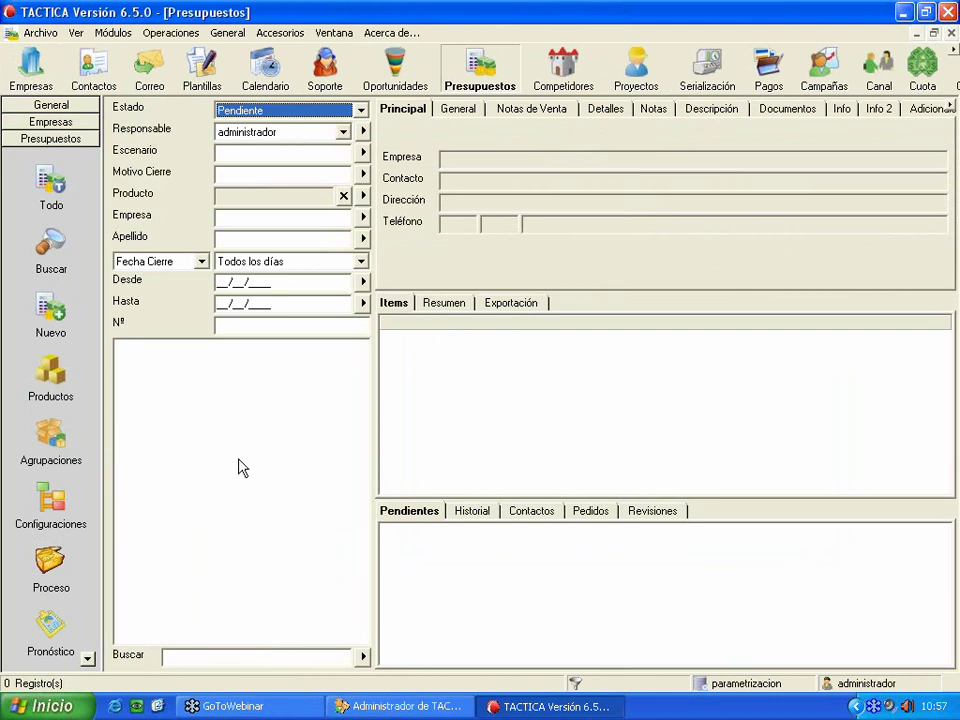
right_click(241, 457)
left_click(277, 147)
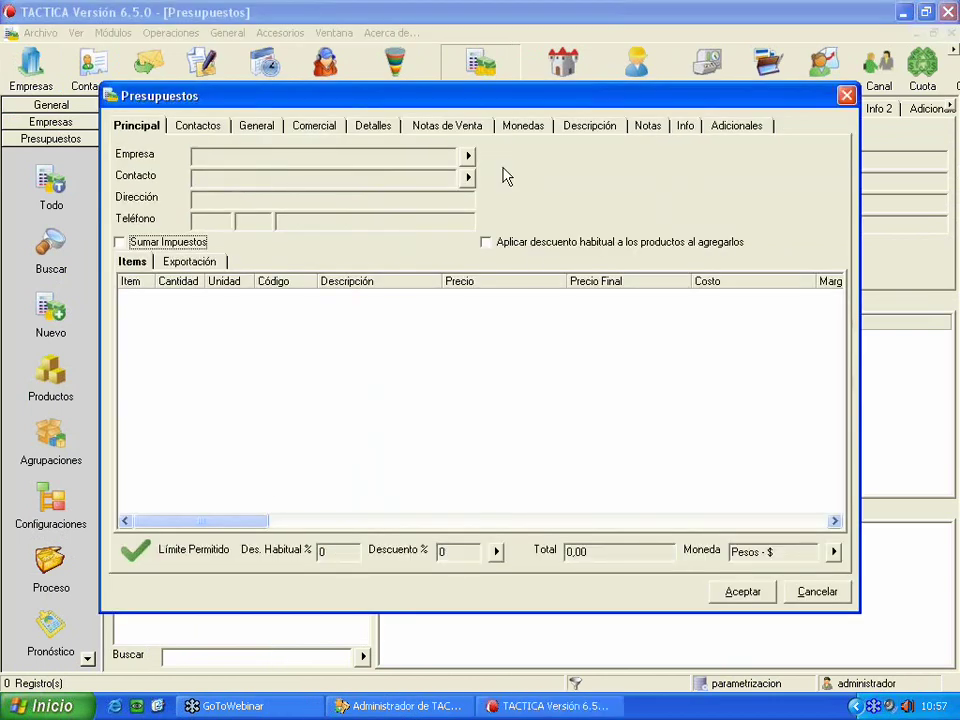
left_click(468, 158)
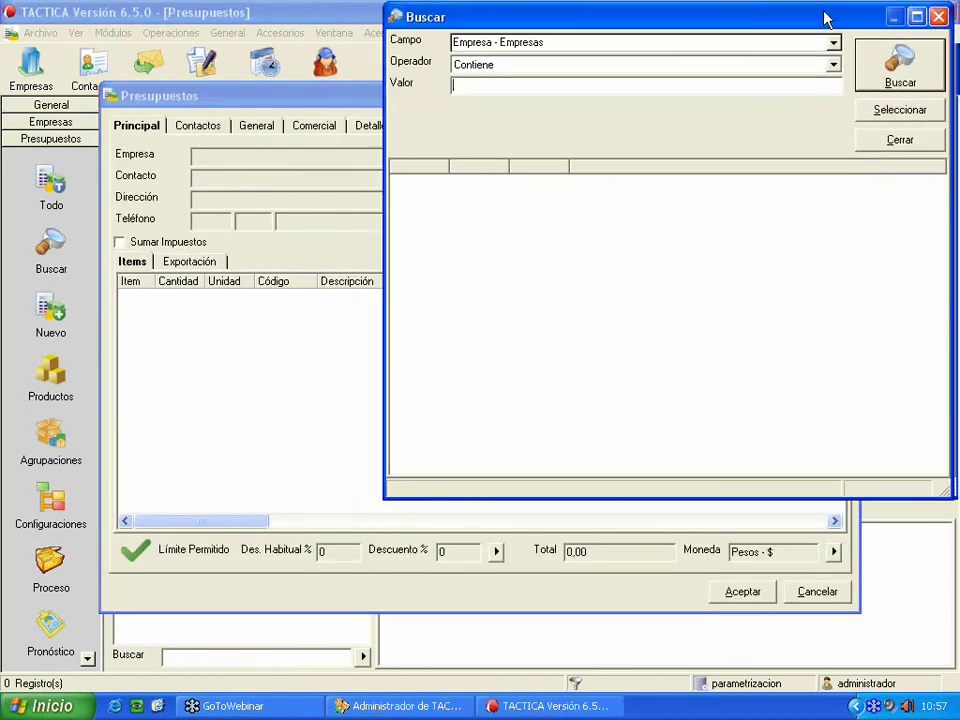
left_click(744, 167)
left_click(822, 601)
- Create company Ejemplo1 with type Cliente, marked to add a contact
left_click(60, 115)
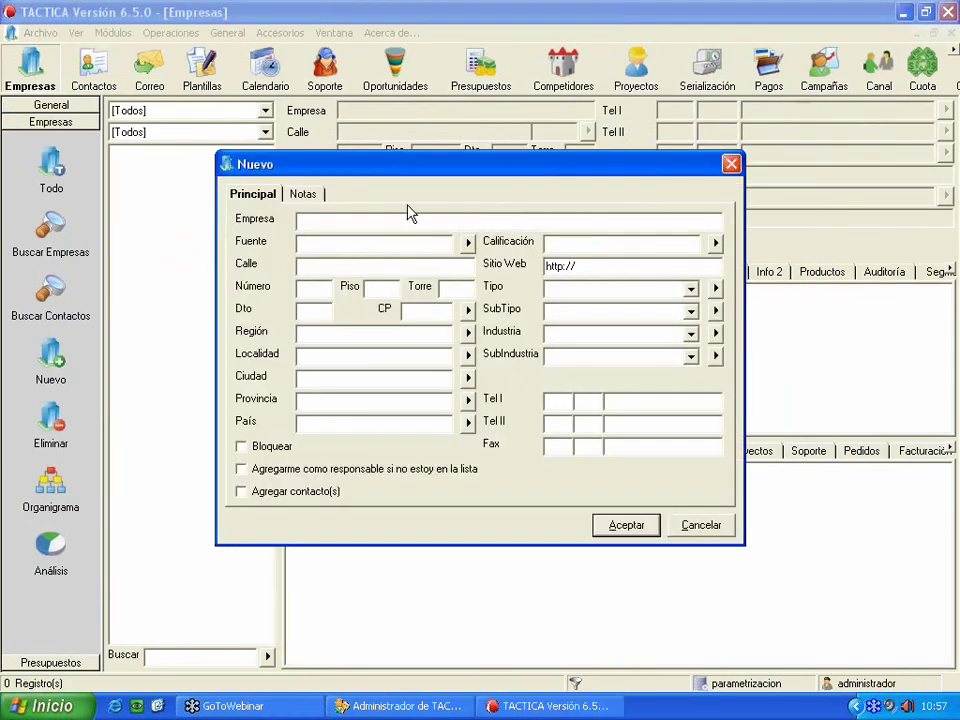
type("Ejemplo1")
left_click(716, 289)
double_click(615, 179)
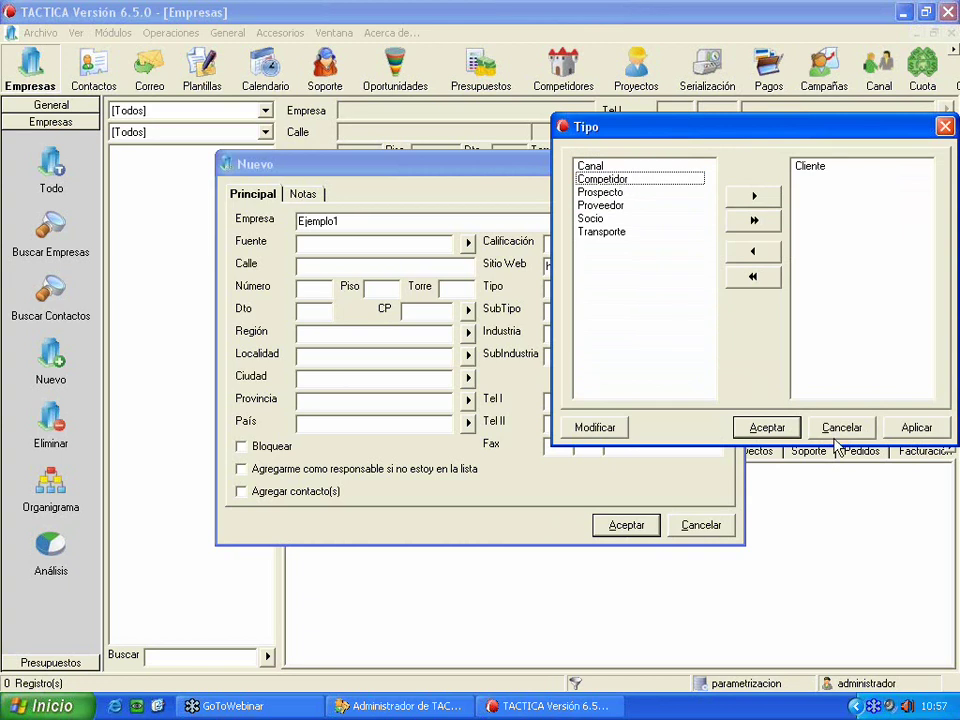
left_click(767, 427)
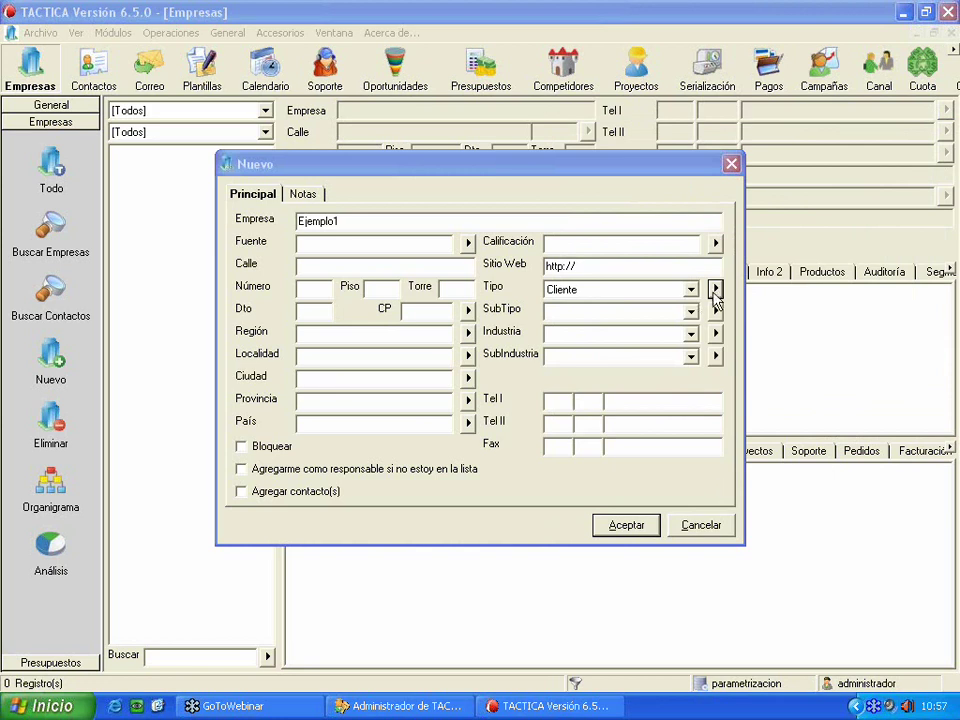
left_click_drag(622, 164, 525, 171)
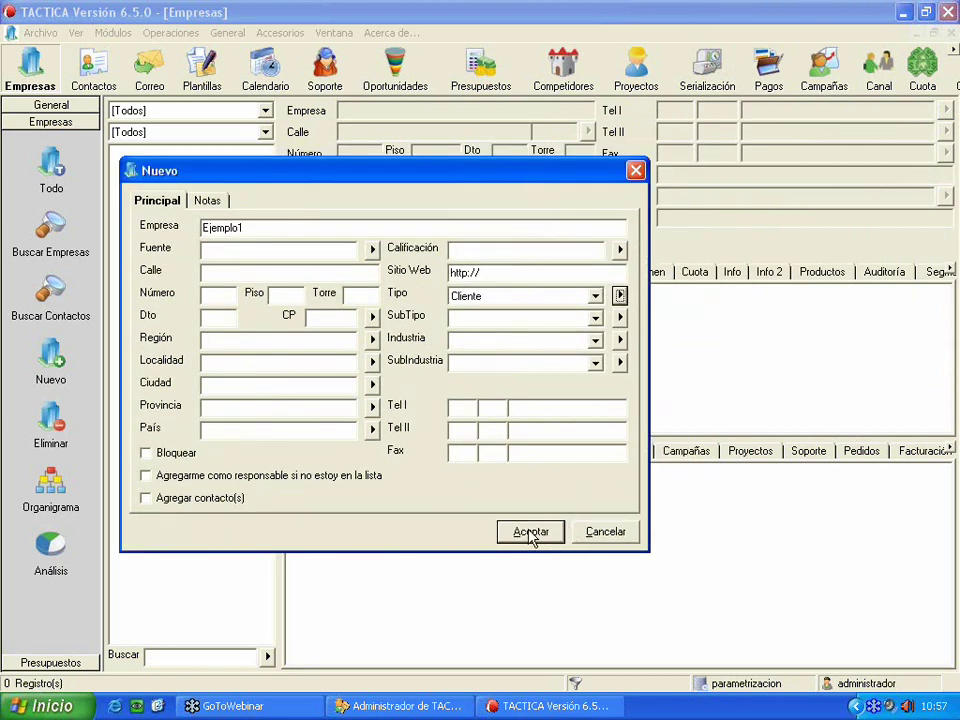
left_click(200, 498)
left_click(556, 533)
- Add a contact with first name and surname to Ejemplo1, declining further contacts
left_click(398, 277)
type("Luciano")
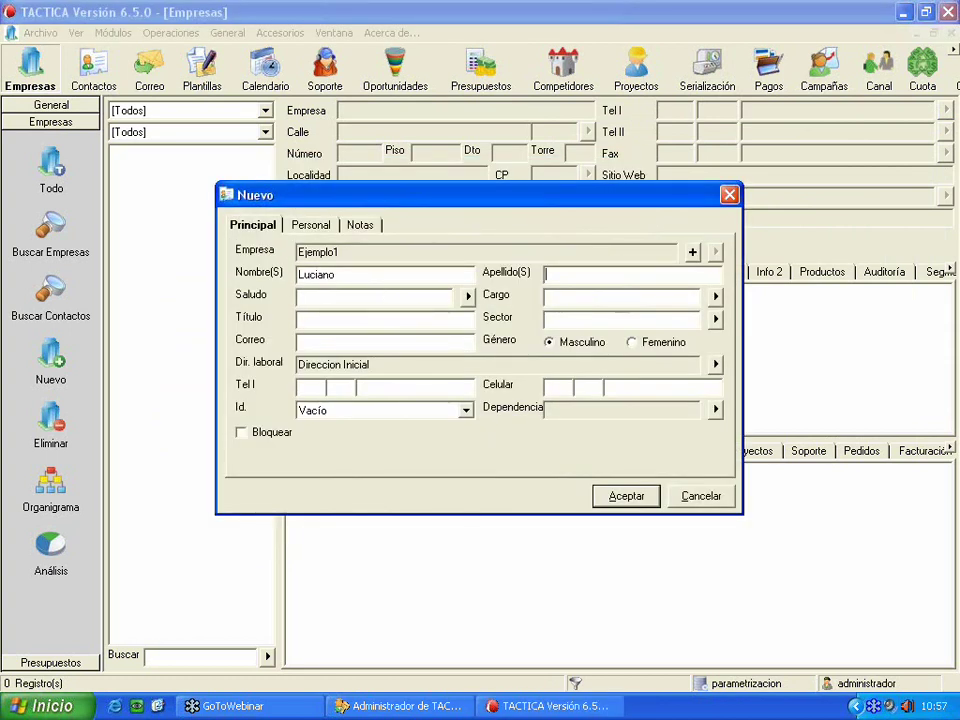
left_click(600, 274)
type("Tactica")
left_click(615, 497)
left_click(528, 408)
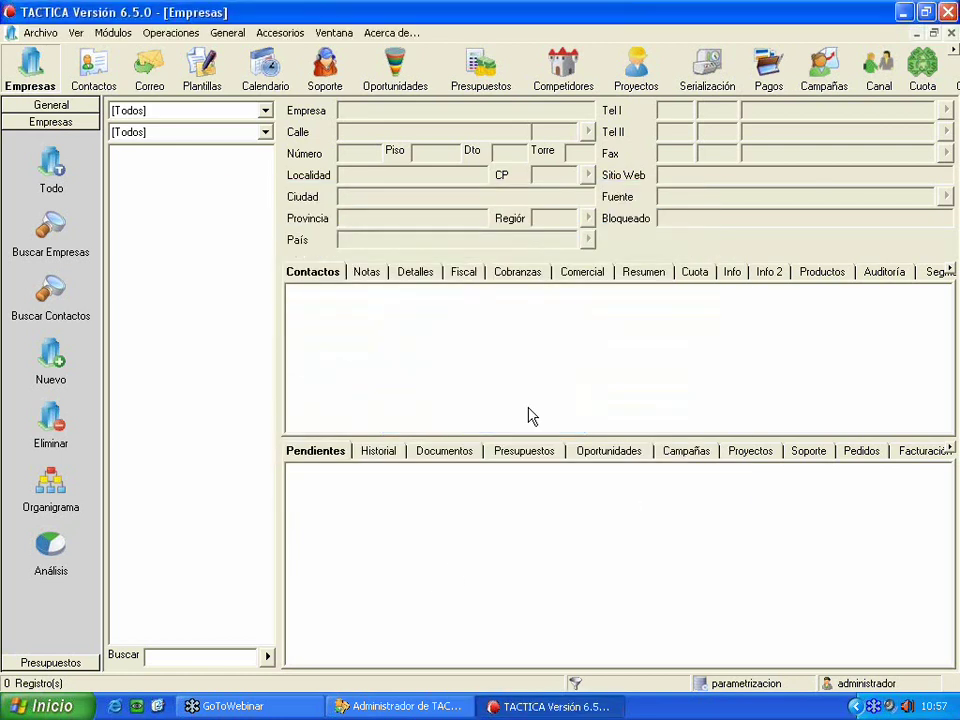
- Schedule an activity for the contact with a budget and open product entry
right_click(352, 311)
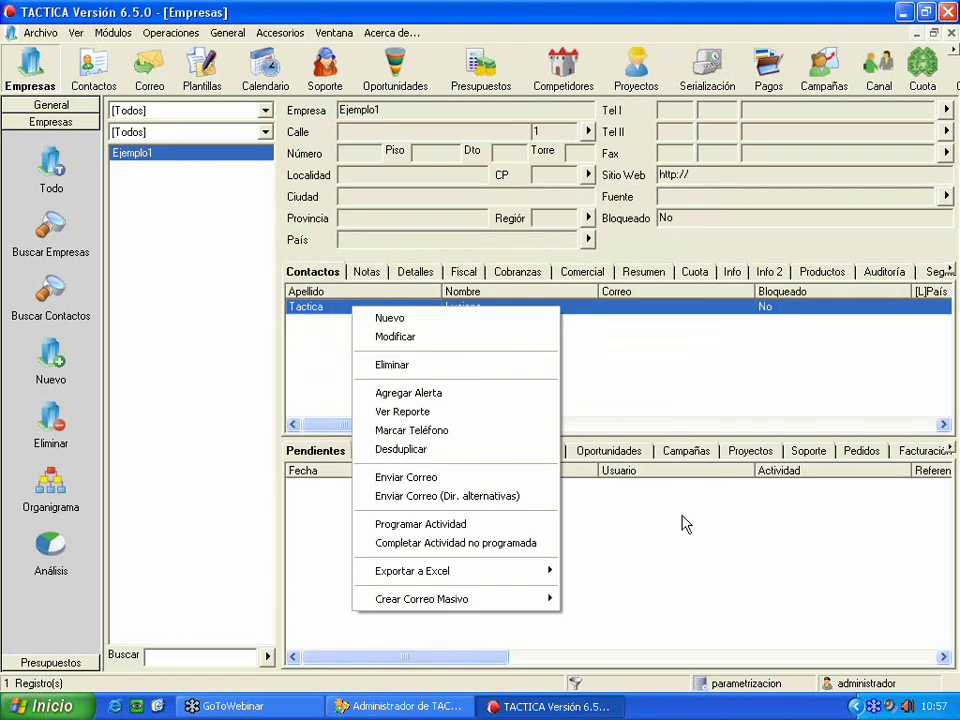
left_click(540, 527)
left_click(428, 326)
right_click(425, 323)
left_click(452, 345)
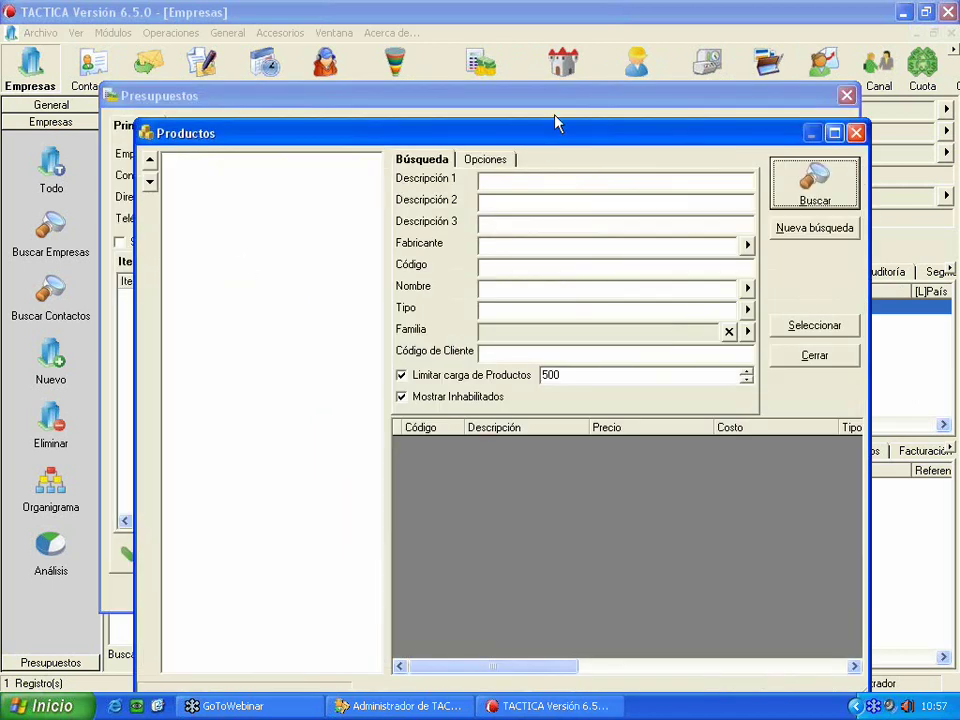
- Create product folder 1 containing subfolder 1
left_click_drag(557, 125, 499, 102)
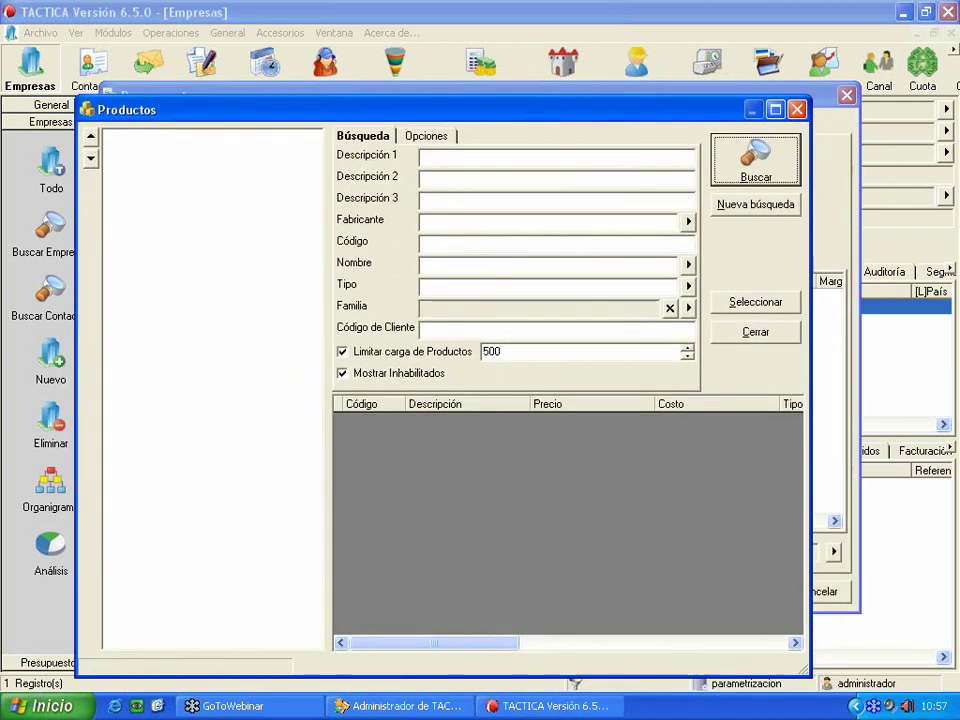
left_click(744, 183)
key("Insert")
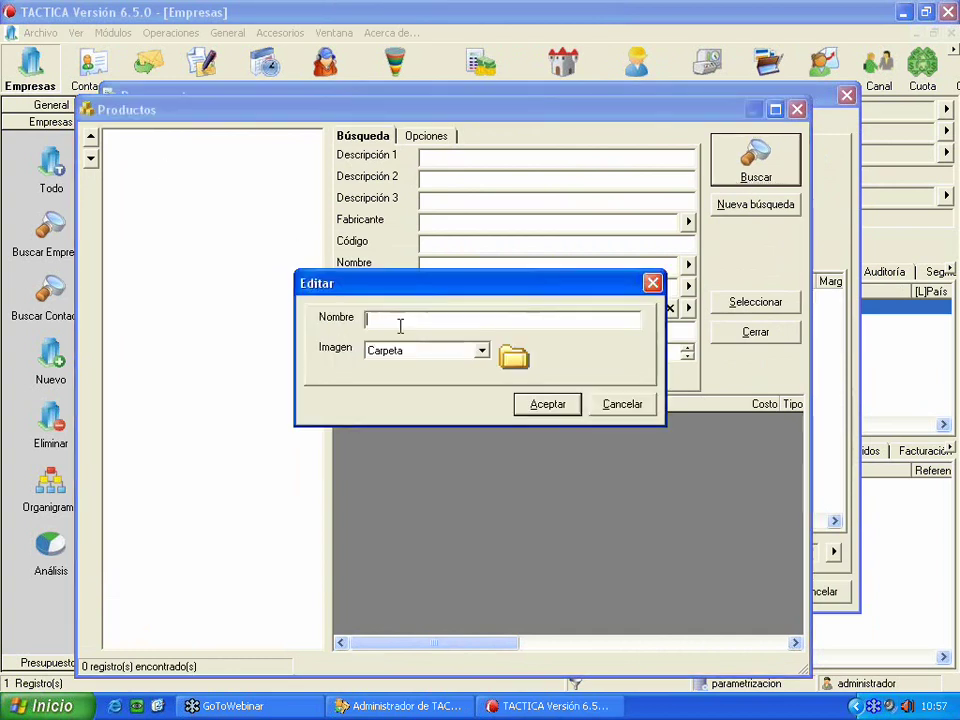
type("1")
left_click(538, 407)
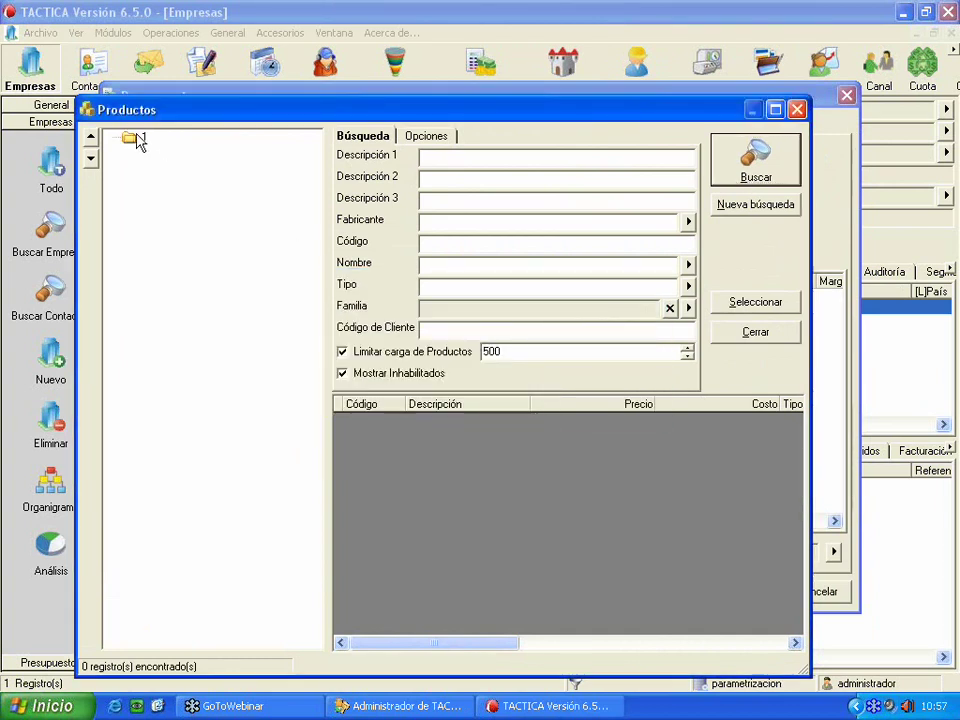
key("Insert")
type("1")
left_click(549, 403)
- Add a product with code 1 and description 1 in subfolder 1
left_click(160, 151)
right_click(514, 489)
left_click(615, 533)
right_click(516, 501)
left_click(555, 522)
type("1")
key("Tab")
type("1")
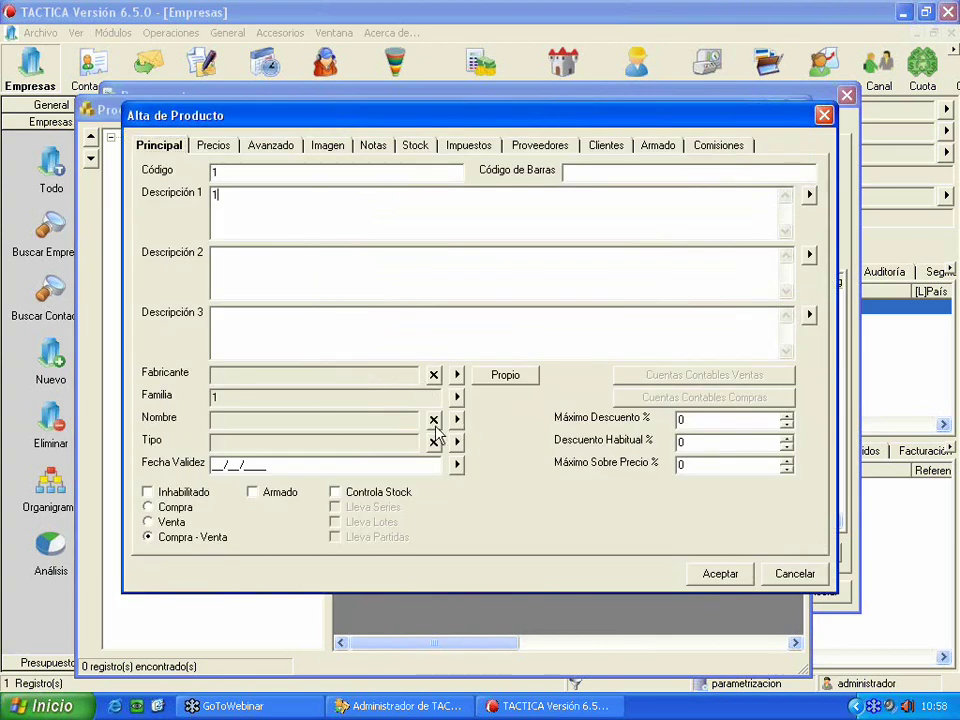
left_click(690, 574)
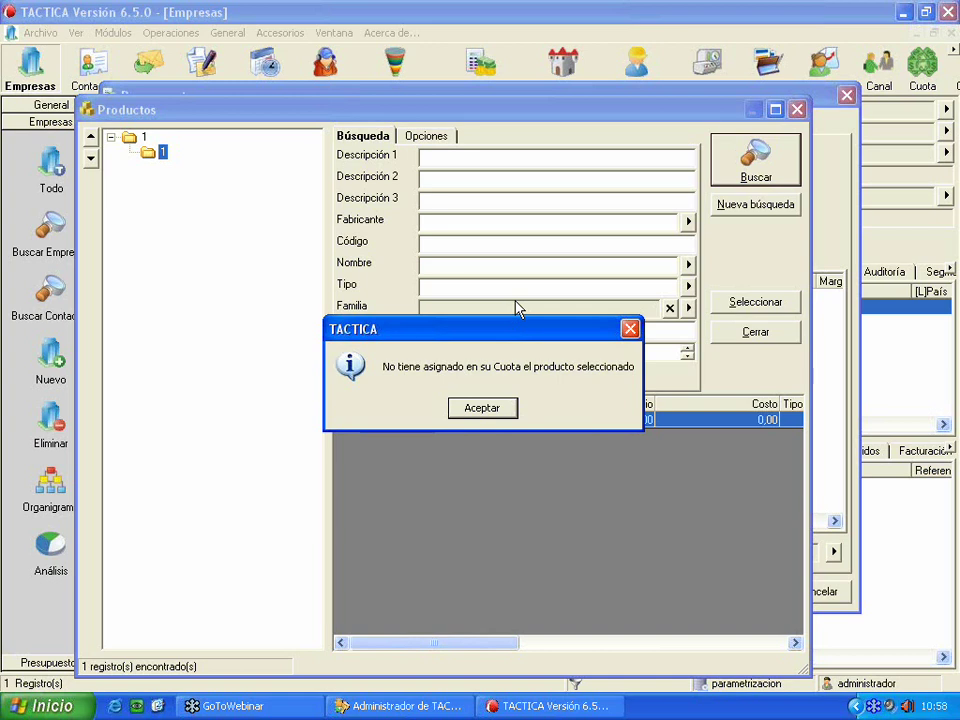
- Dismiss the quota warning, discard the budget and return to TACTICA Administrador
left_click(482, 405)
left_click(755, 332)
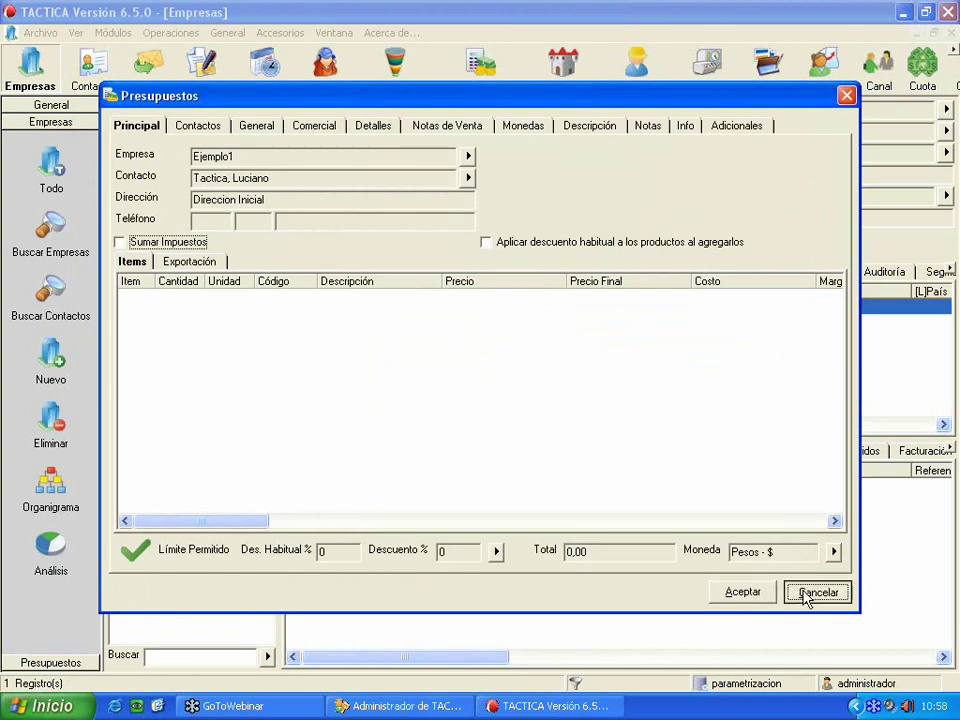
left_click(806, 596)
left_click(637, 133)
left_click(398, 706)
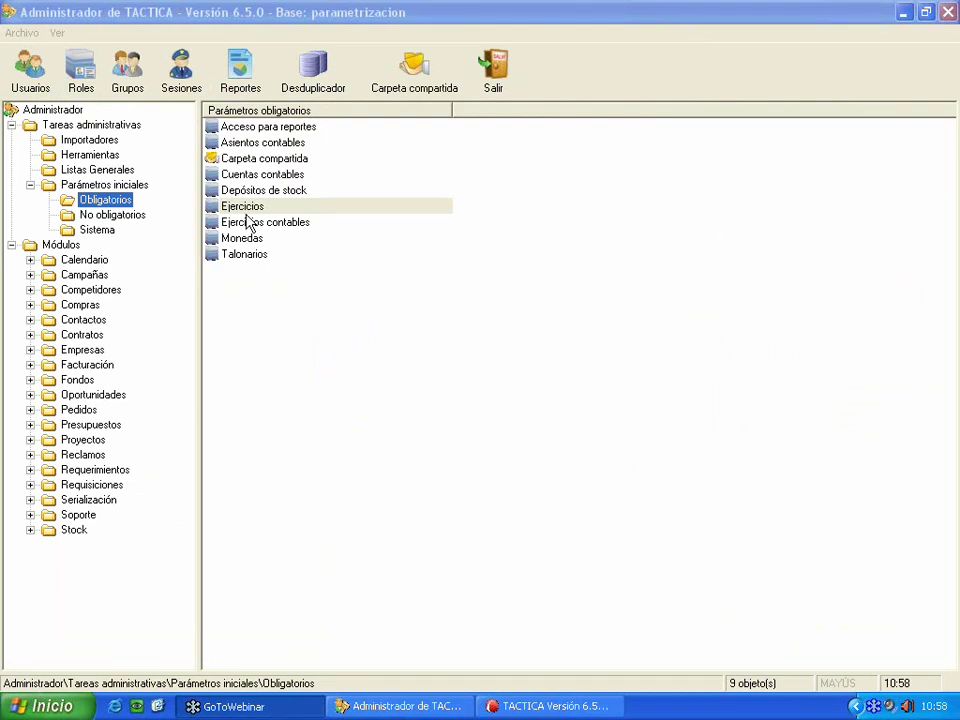
- Start a new fiscal year with Anual periods and enter its name
double_click(250, 207)
right_click(302, 326)
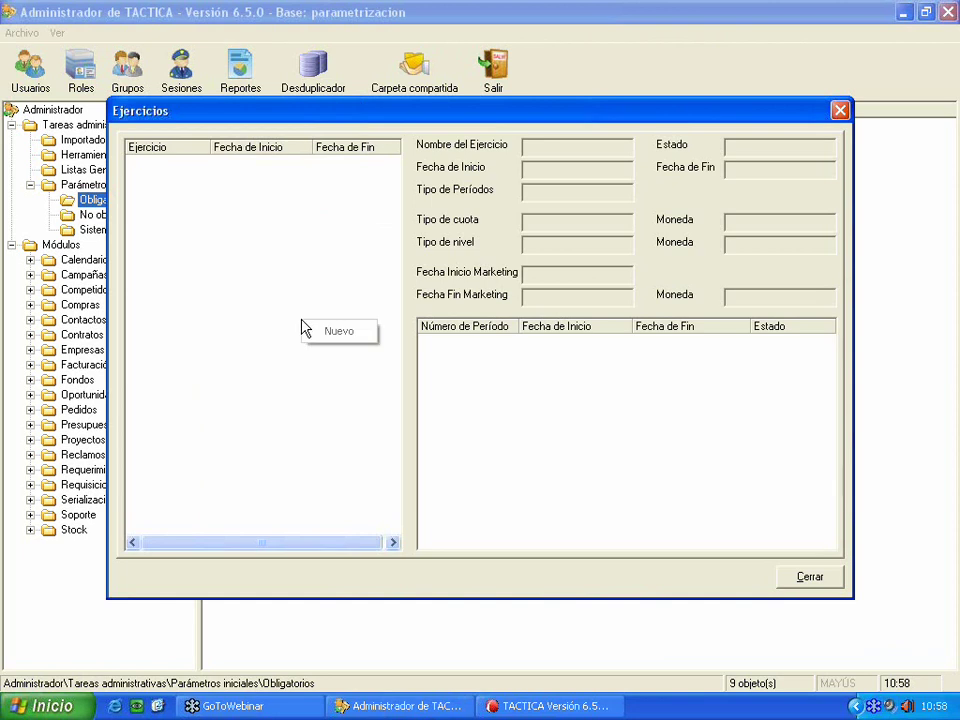
left_click(336, 332)
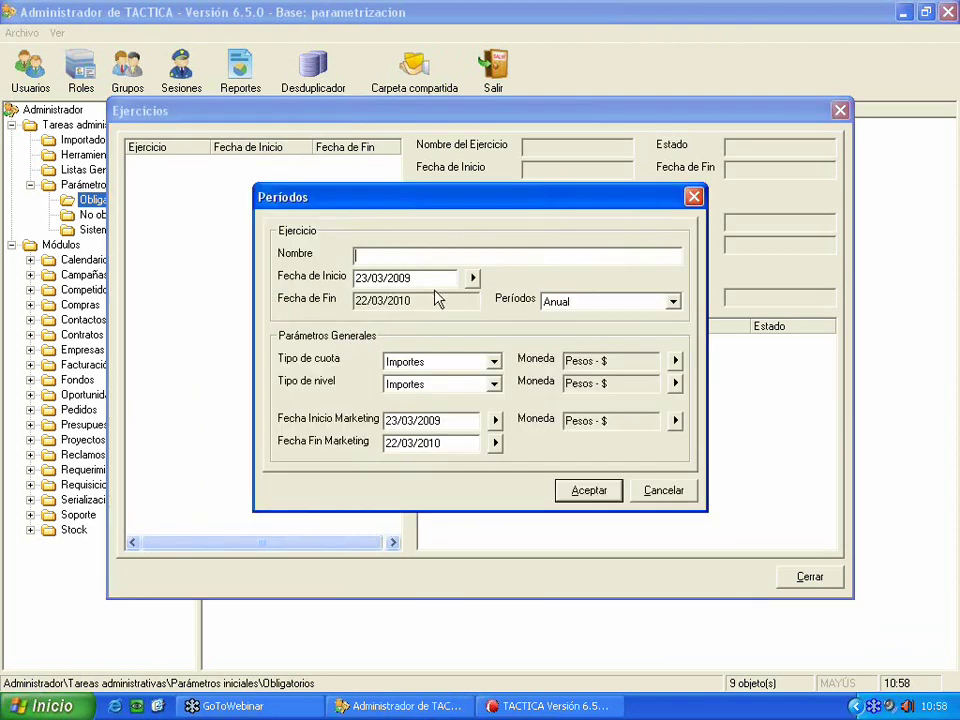
left_click(638, 301)
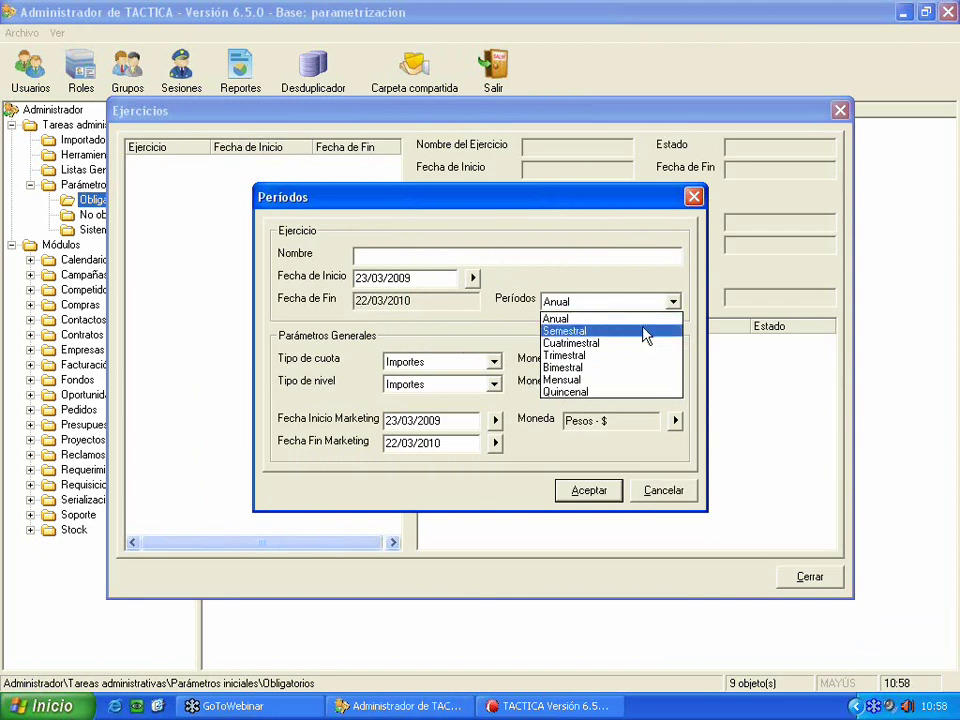
left_click(430, 258)
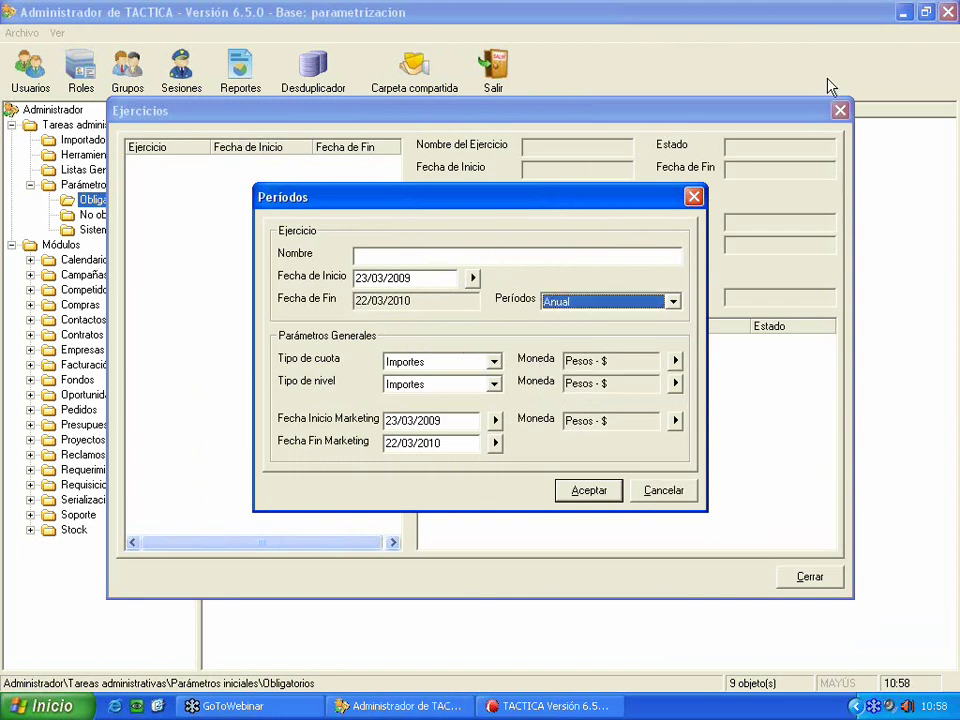
left_click(596, 257)
type("2009")
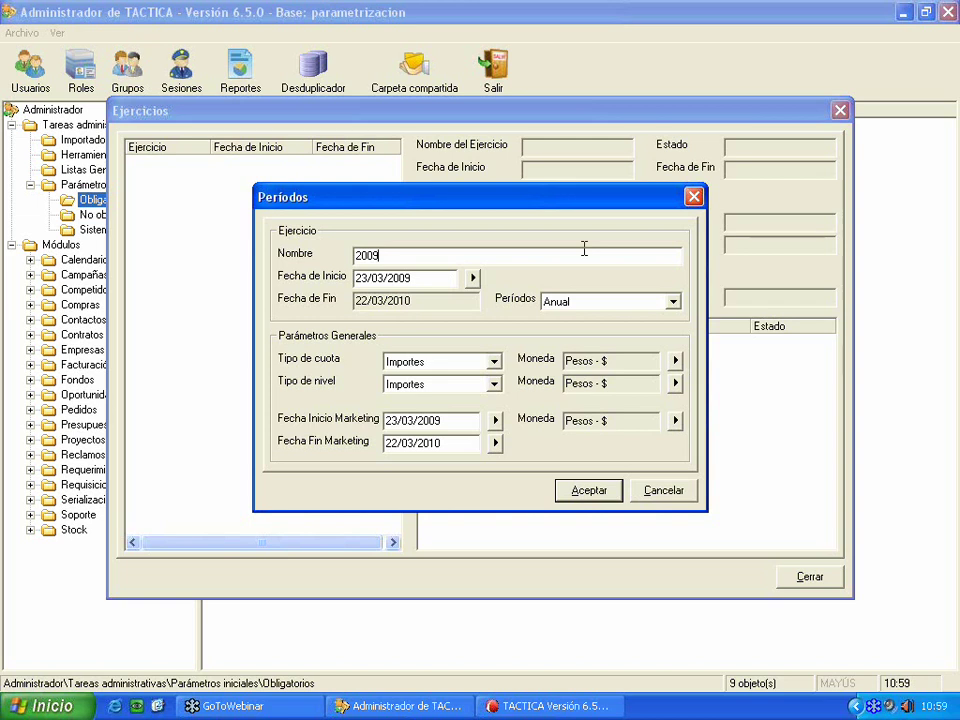
- Set the start date to 01/01/2009, save the 2009 fiscal year, and close the window
left_click(473, 281)
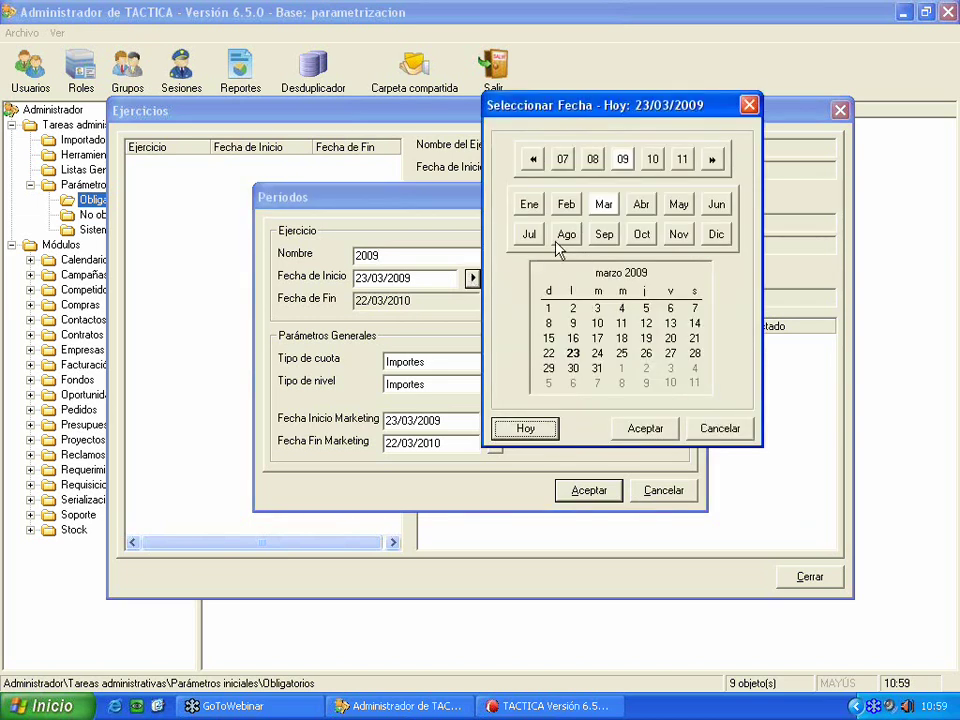
left_click(529, 204)
left_click(641, 428)
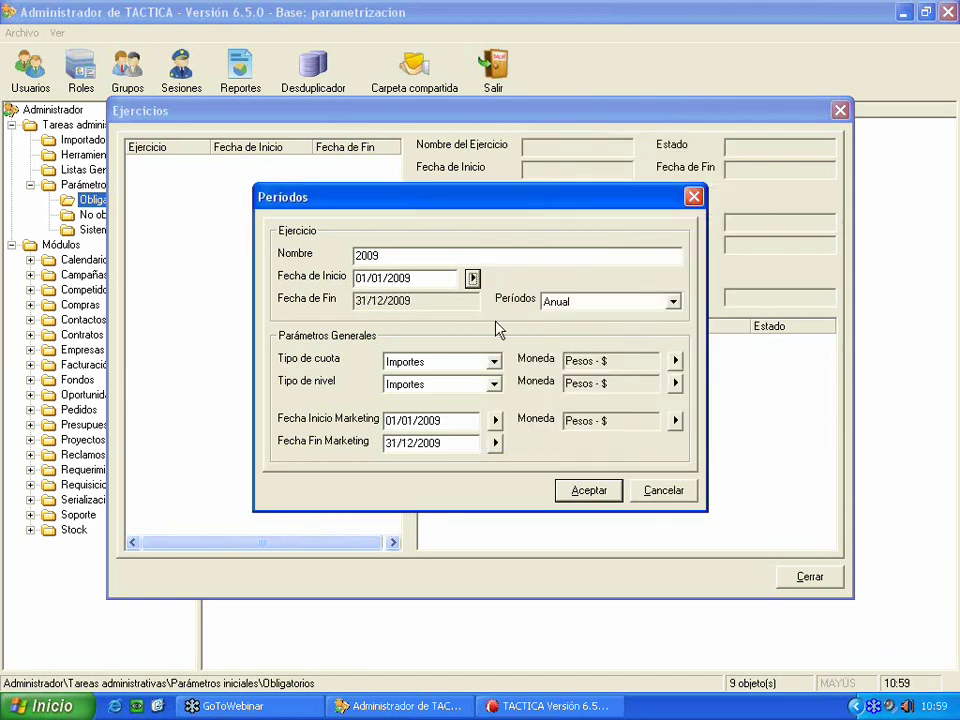
key("Tab")
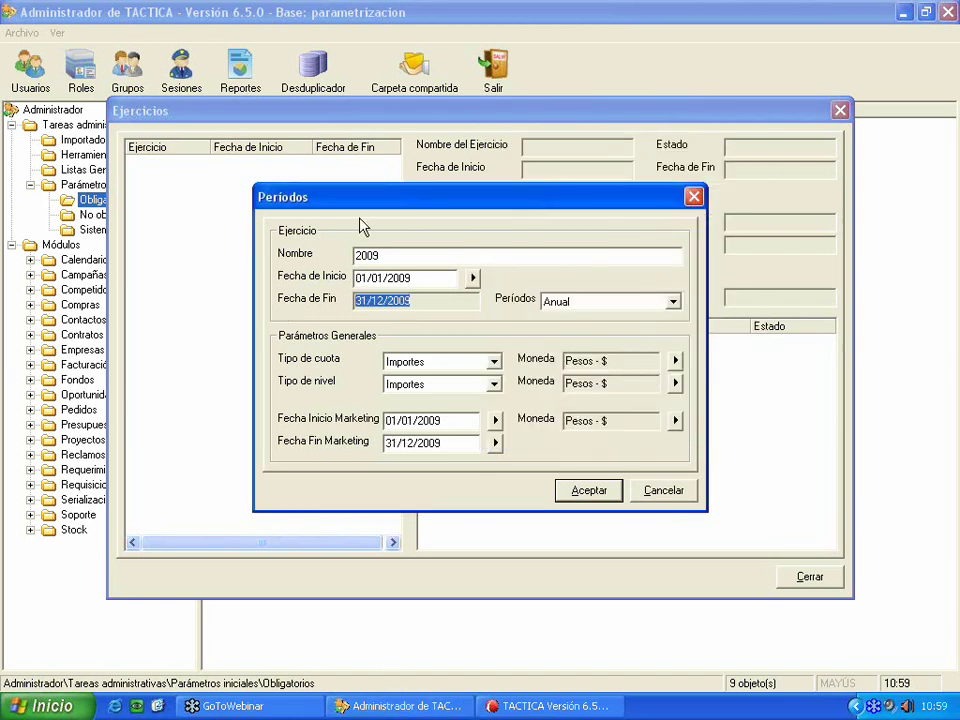
left_click(575, 490)
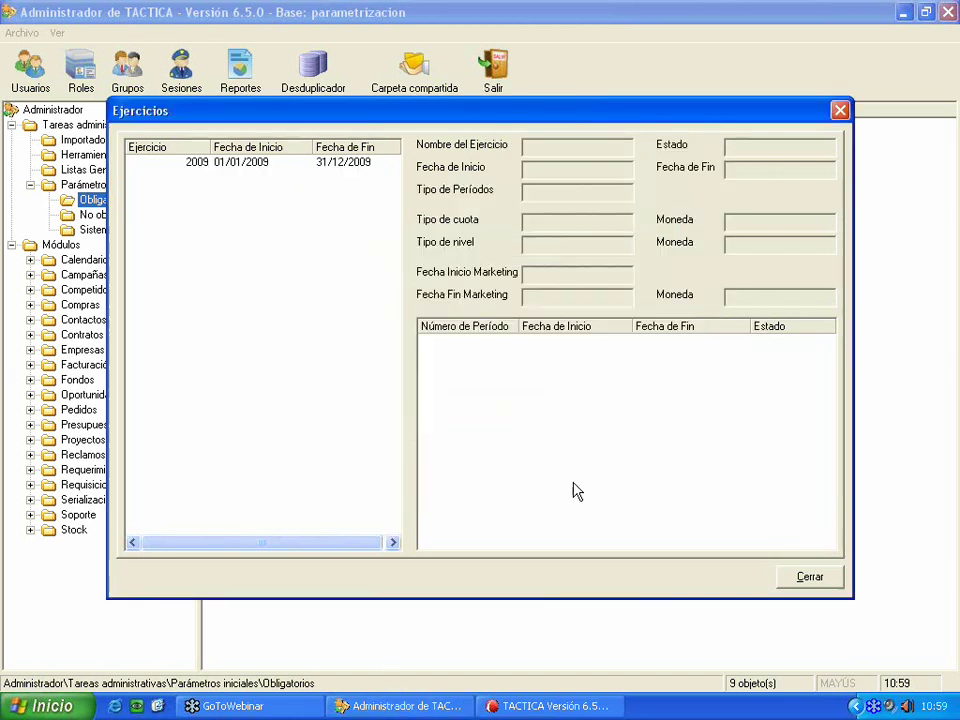
left_click(253, 161)
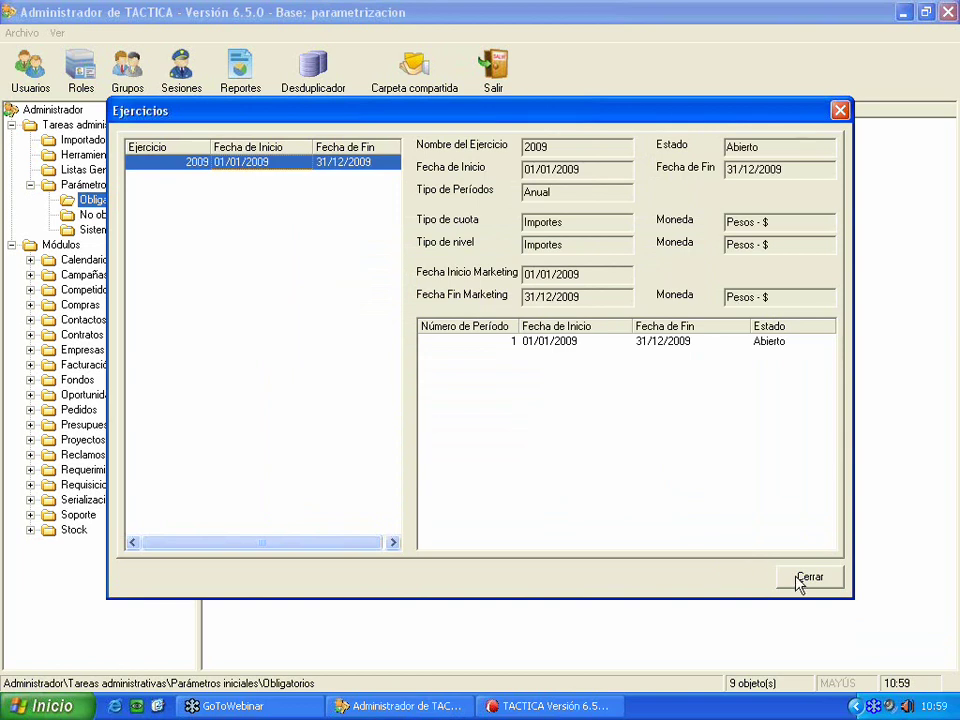
left_click(800, 577)
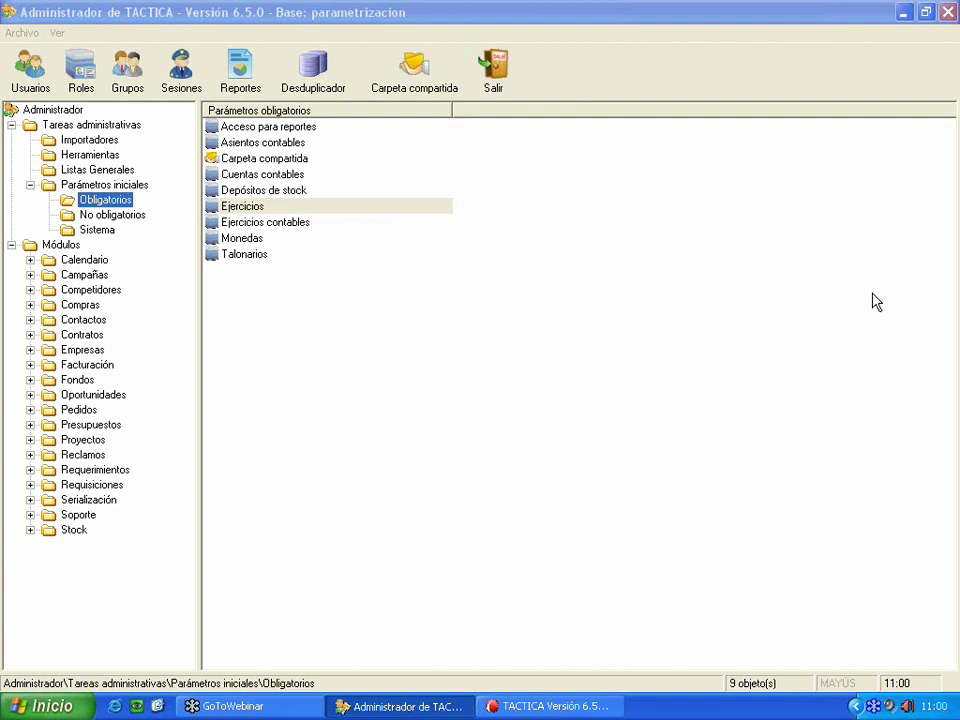
left_click(260, 212)
double_click(262, 221)
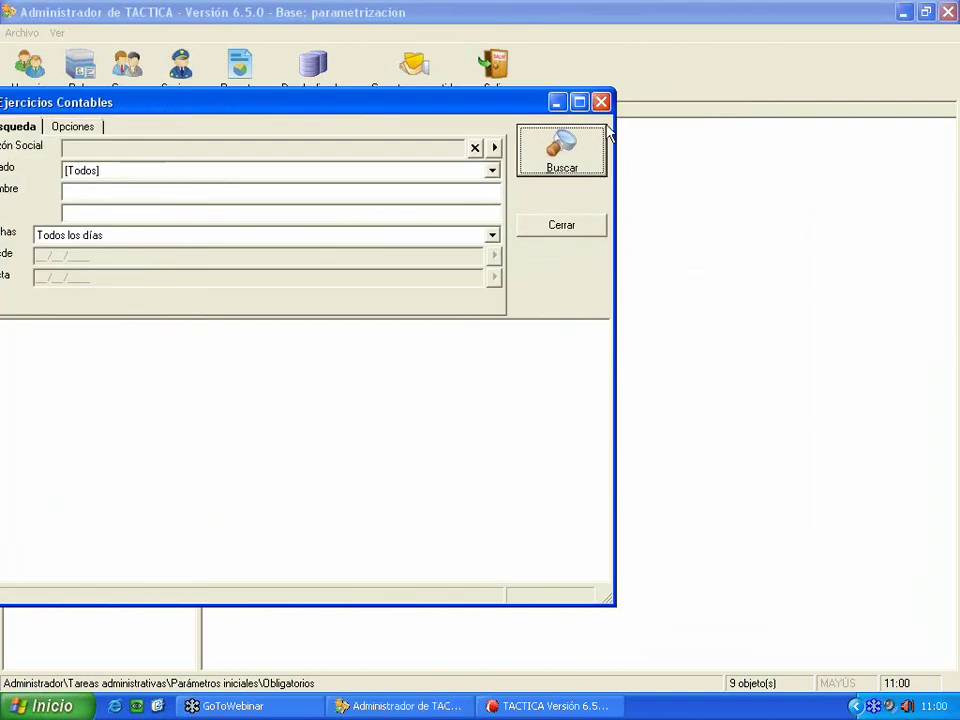
left_click(603, 103)
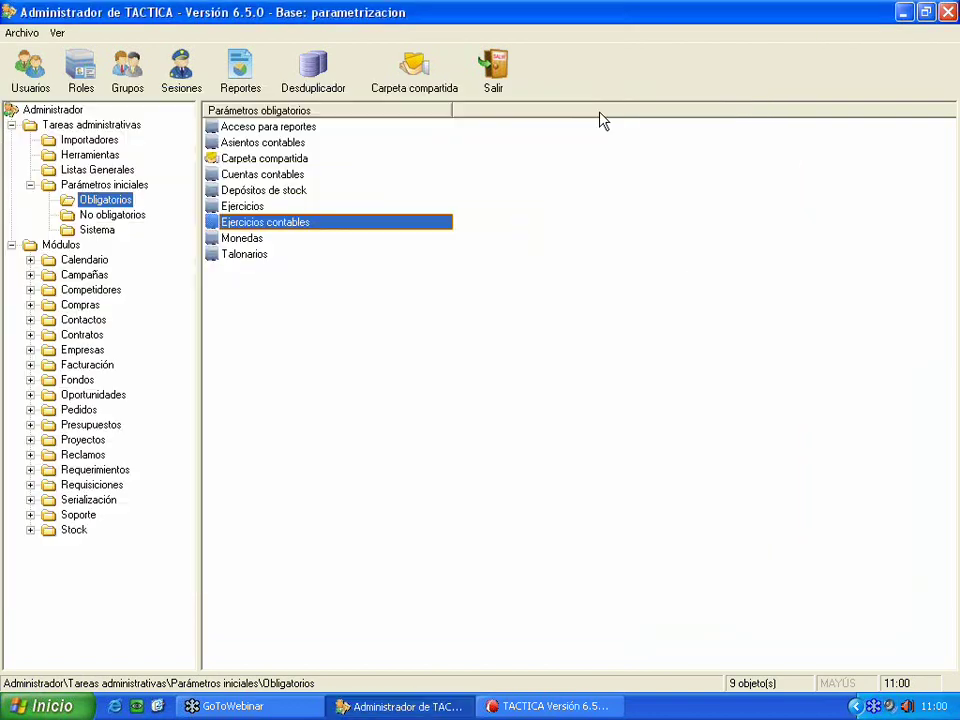
- Open Monedas, which lists only Pesos, and start a new currency numbered 2
left_click(251, 240)
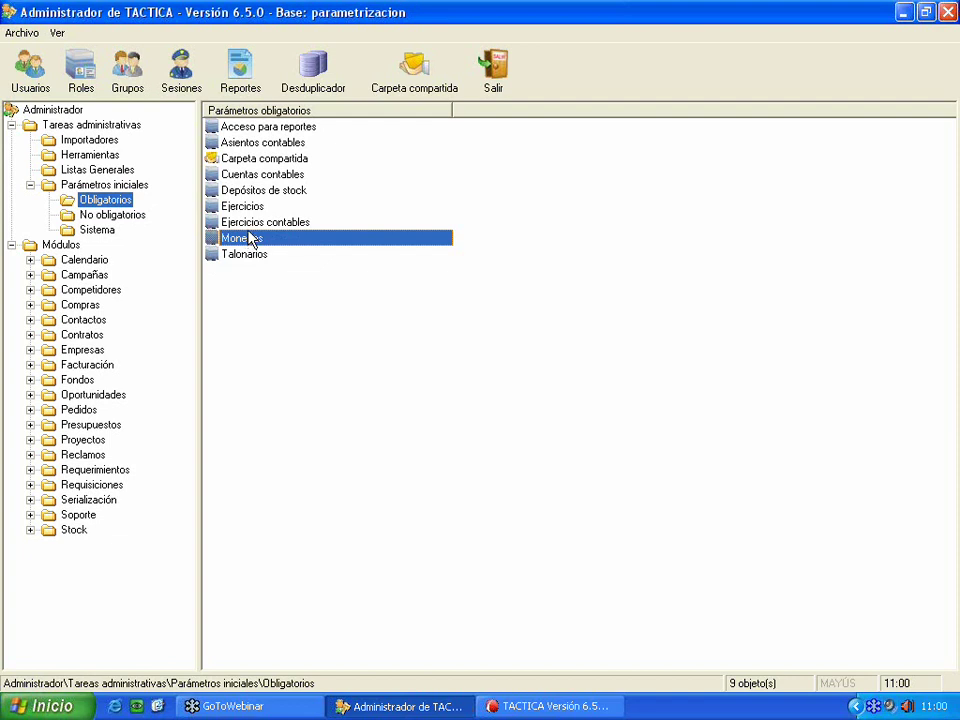
key("Return")
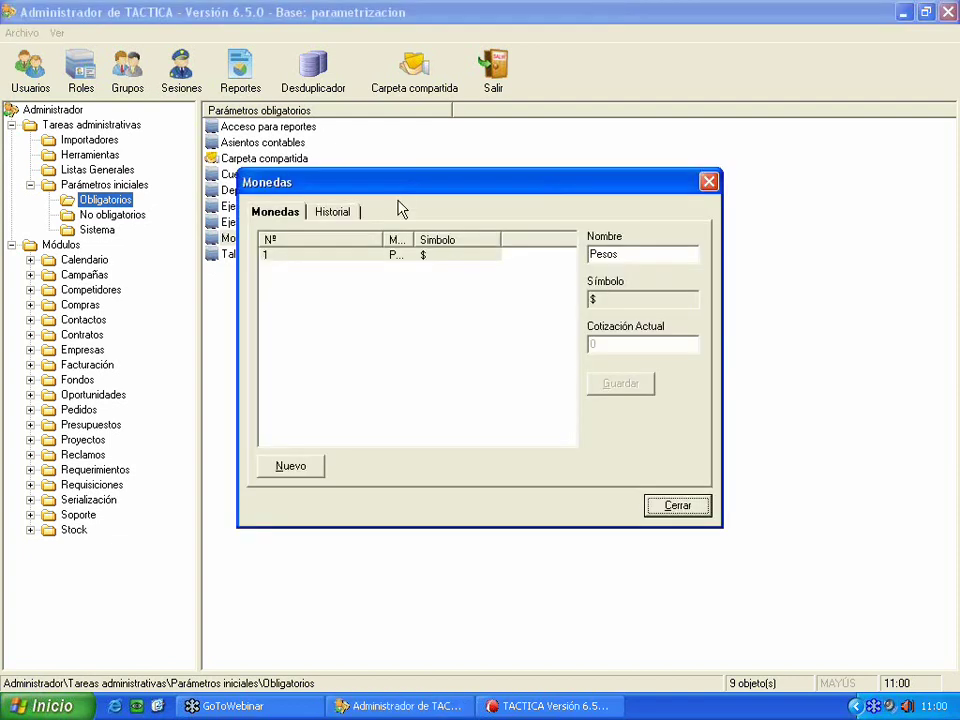
left_click(383, 255)
left_click_drag(383, 240, 409, 239)
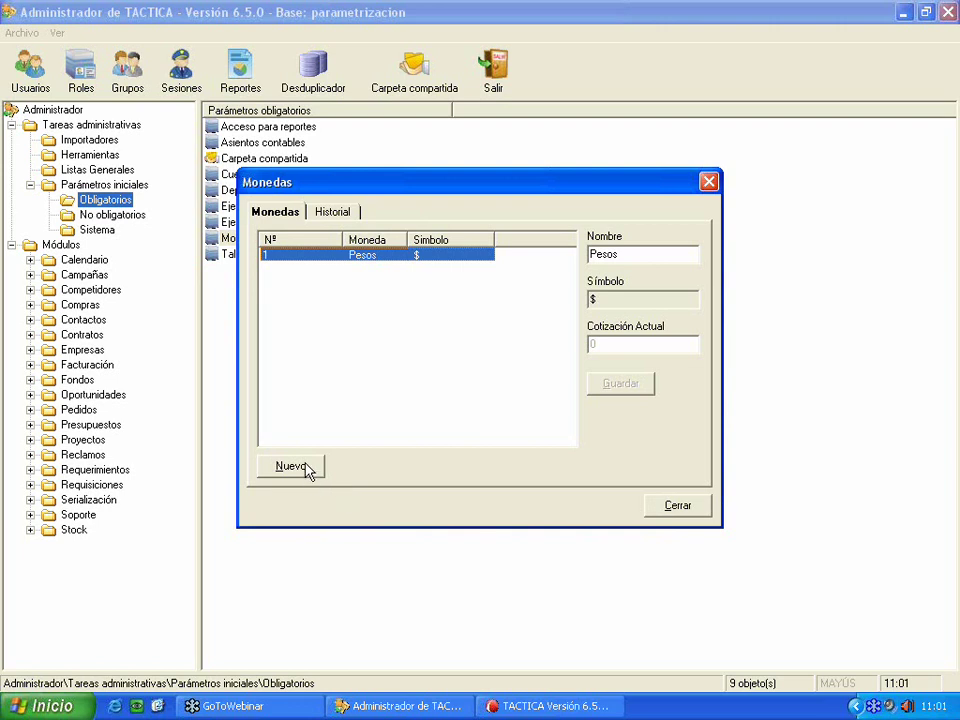
left_click_drag(401, 190, 306, 215)
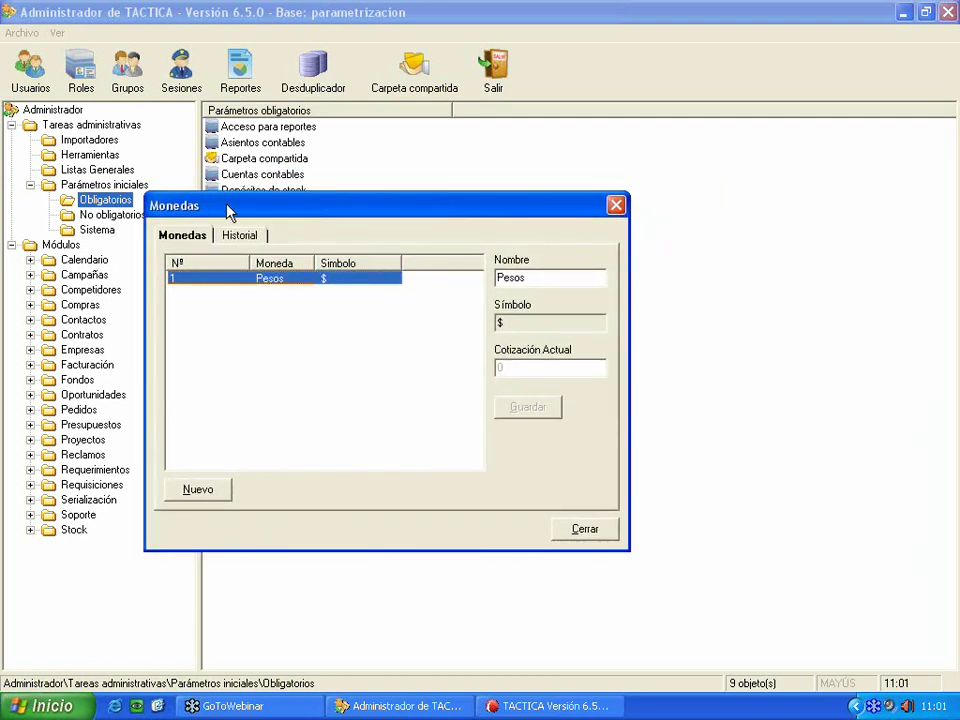
left_click(195, 493)
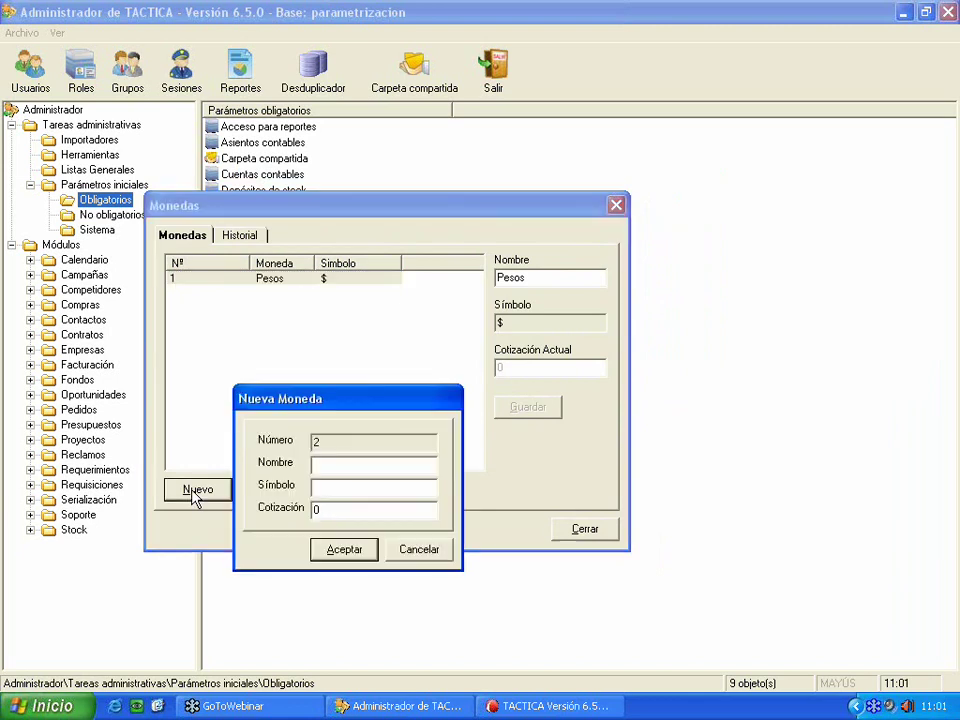
- Add currency Dolares with symbol U$S and exchange rate 3,62
left_click(359, 458)
type("Dolares")
key("Tab")
type("U$S")
key("Tab")
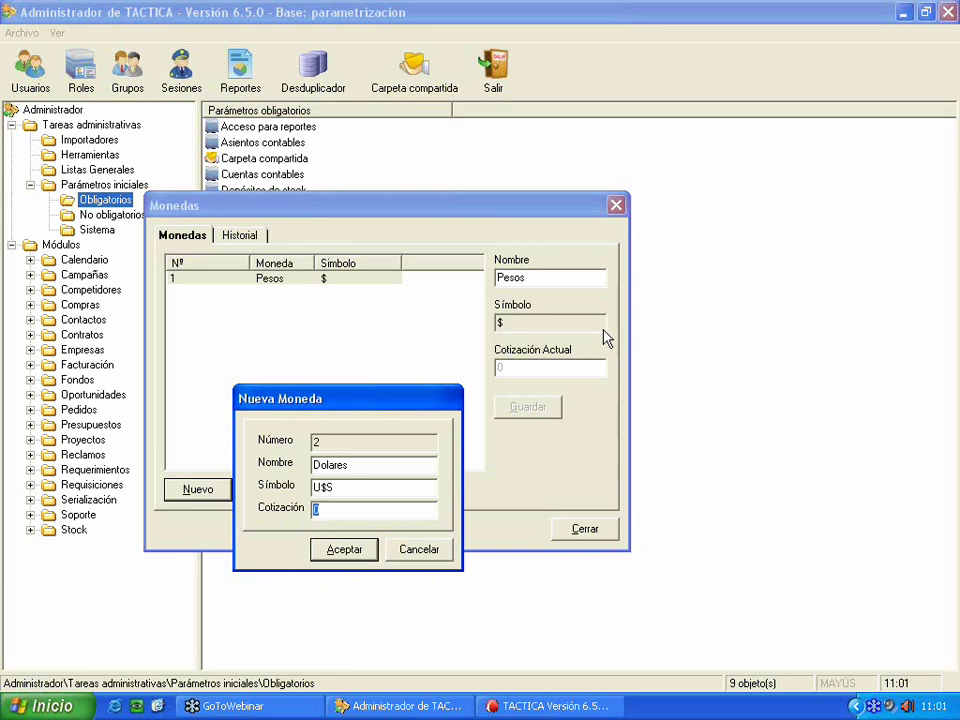
type("6")
key("BackSpace")
type("3,62")
left_click(357, 553)
- Review the Dolares and Pesos currency details and rate history
left_click(396, 291)
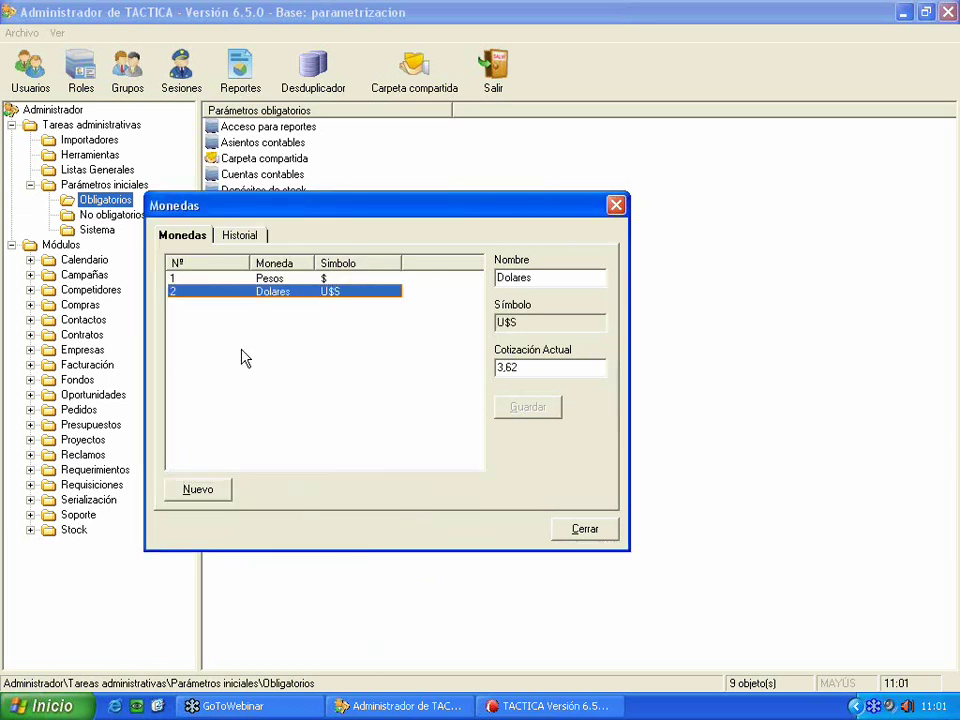
left_click(236, 238)
key("Left")
left_click(300, 339)
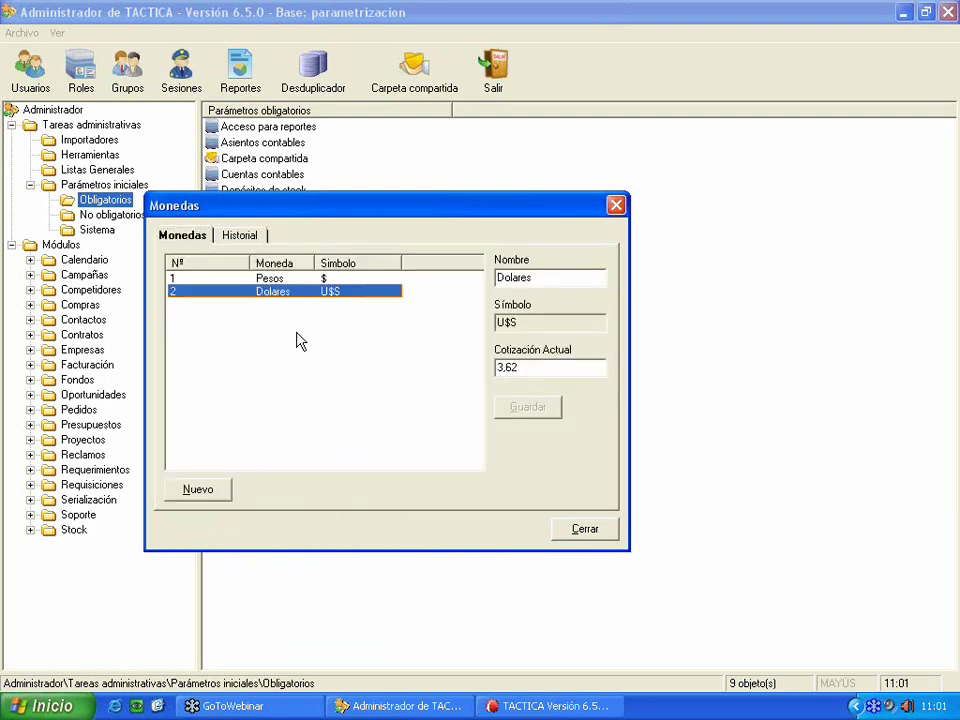
left_click(204, 279)
left_click(323, 291)
left_click(320, 280)
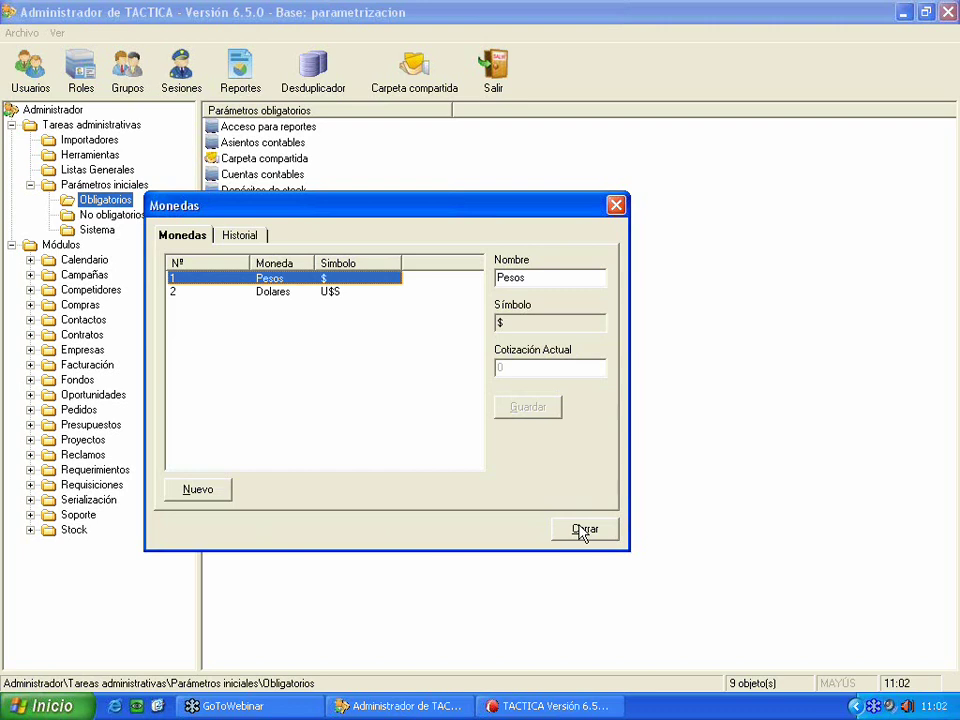
- Close Monedas and open Talonarios from the Parámetros obligatorios list
left_click(584, 534)
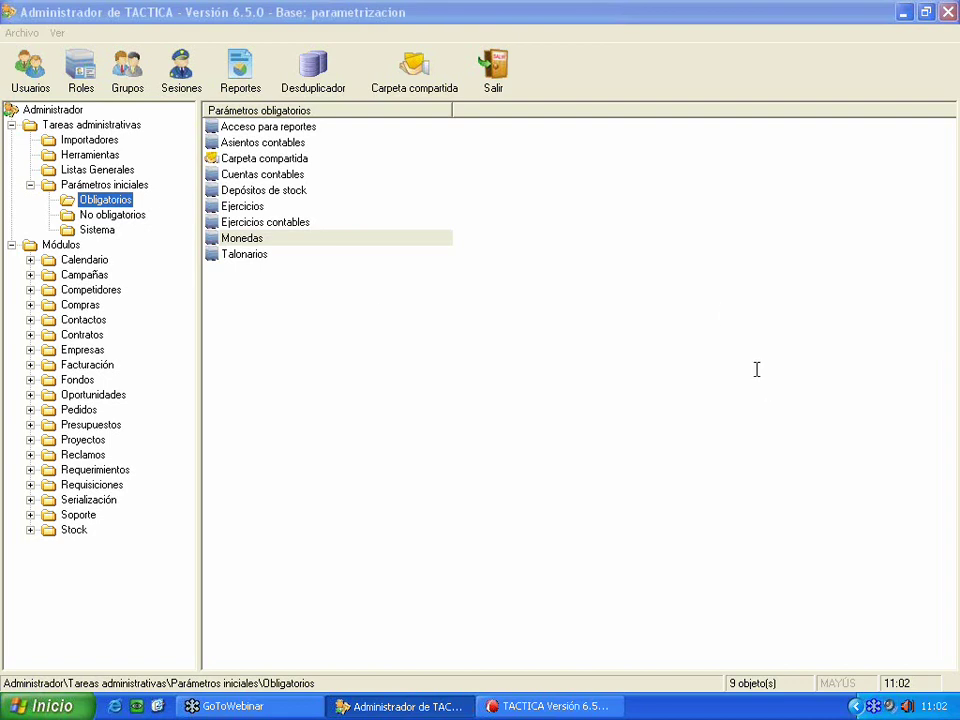
left_click(252, 262)
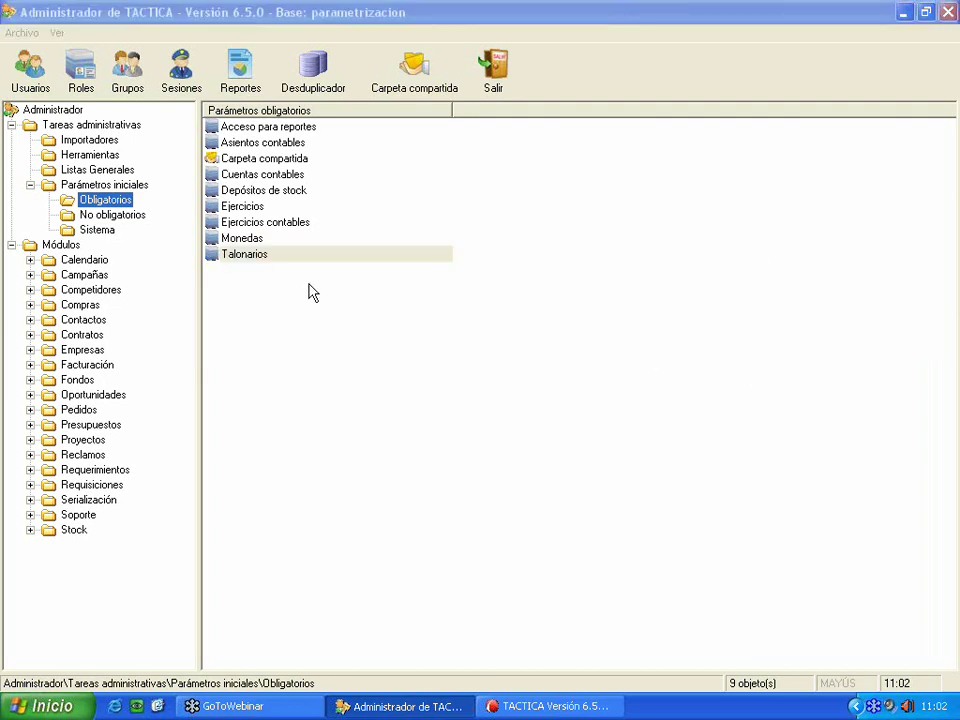
double_click(276, 256)
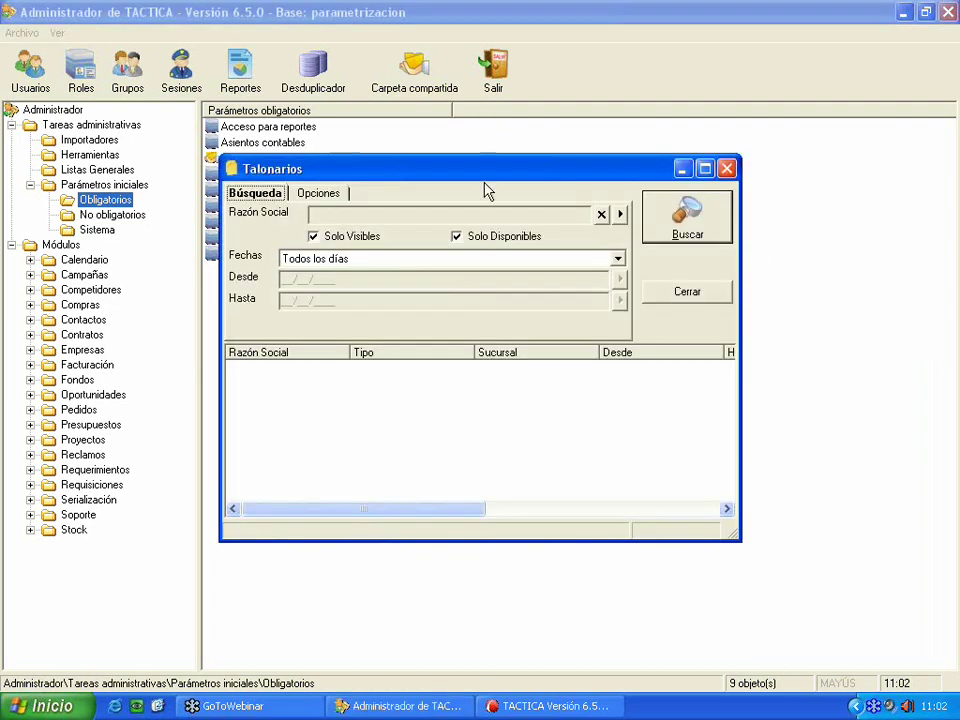
- Resize the Talonarios window, stretching it upward
left_click_drag(444, 155, 361, 199)
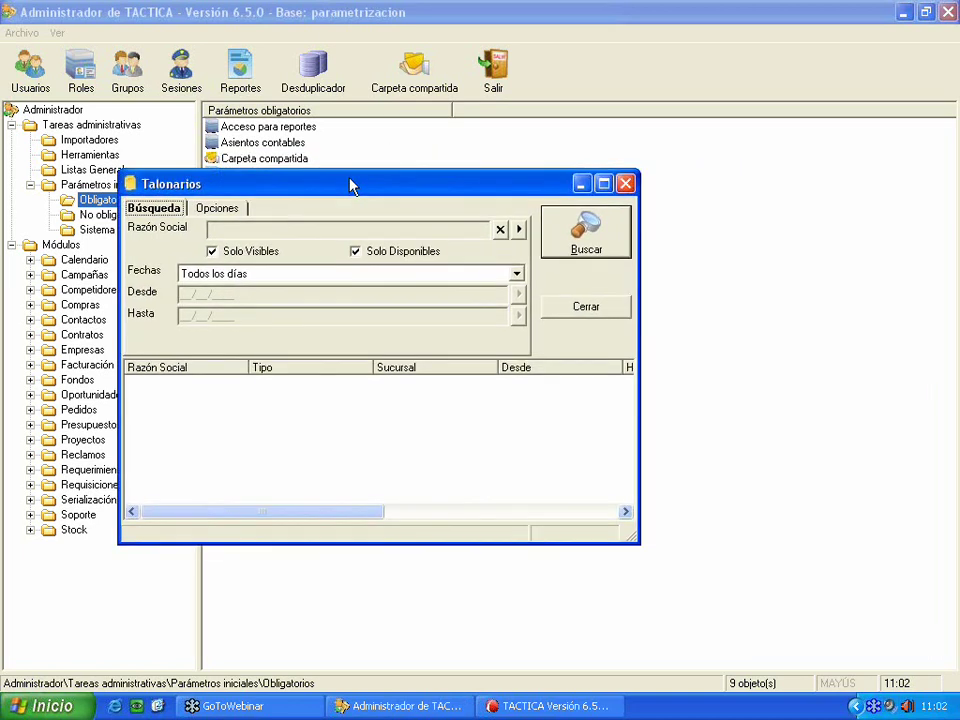
left_click_drag(470, 162, 465, 100)
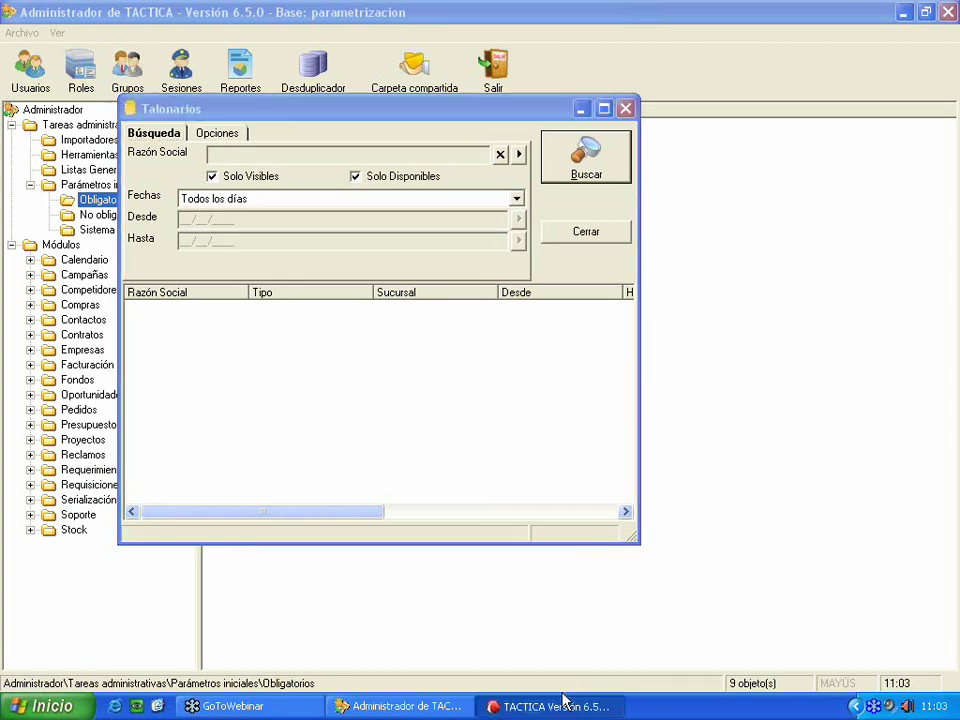
- Open Talonarios from the General panel in the main TACTICA window and search, finding none
left_click(527, 708)
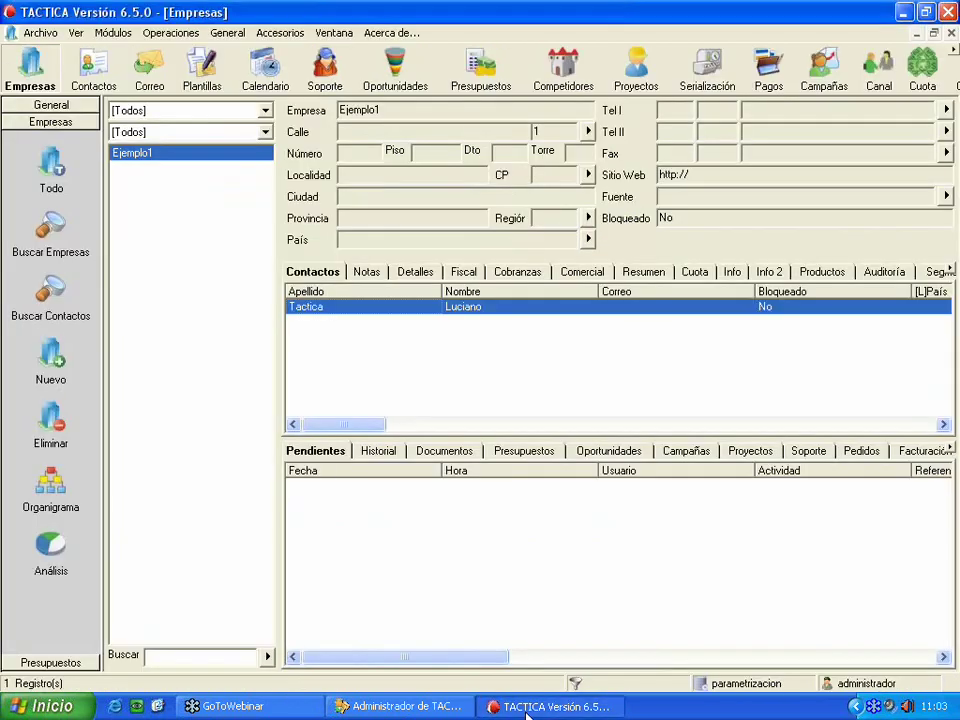
left_click(40, 104)
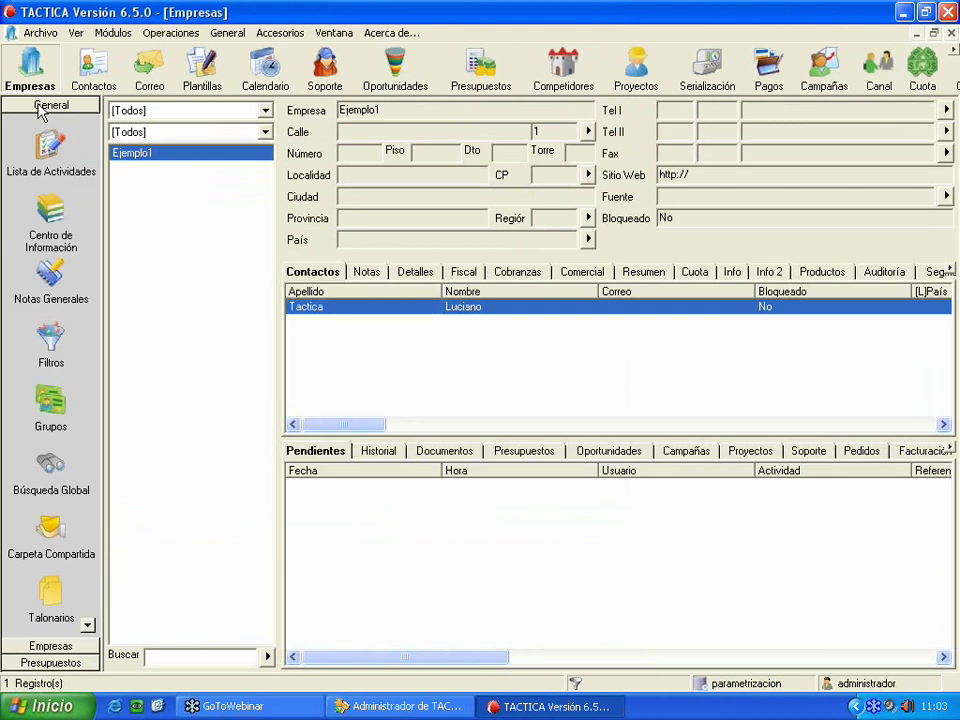
left_click(51, 596)
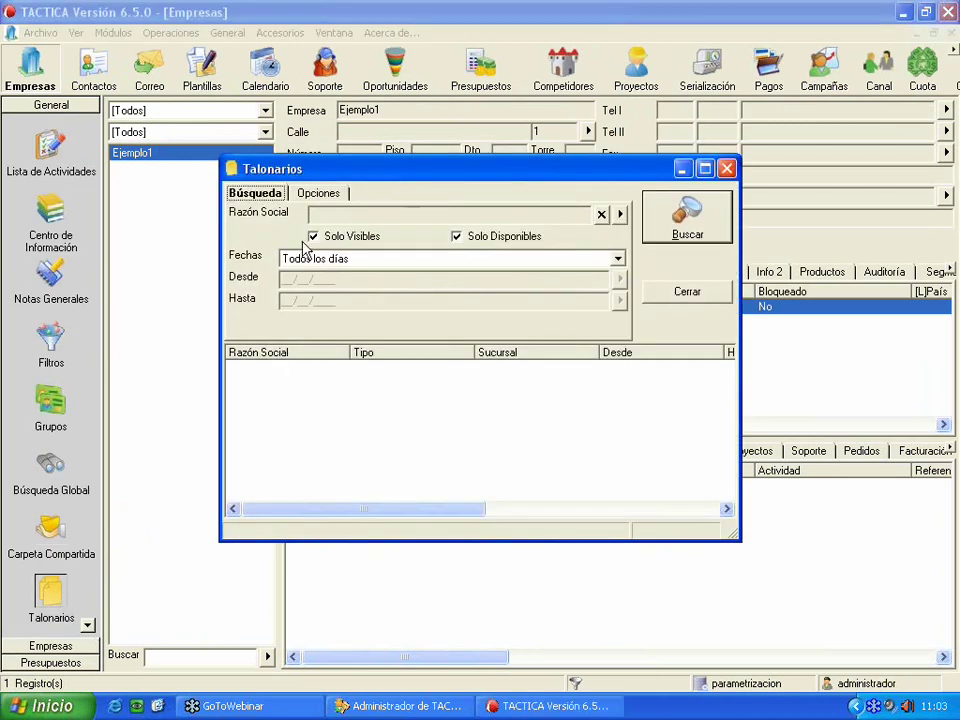
left_click_drag(268, 183, 131, 200)
left_click(540, 255)
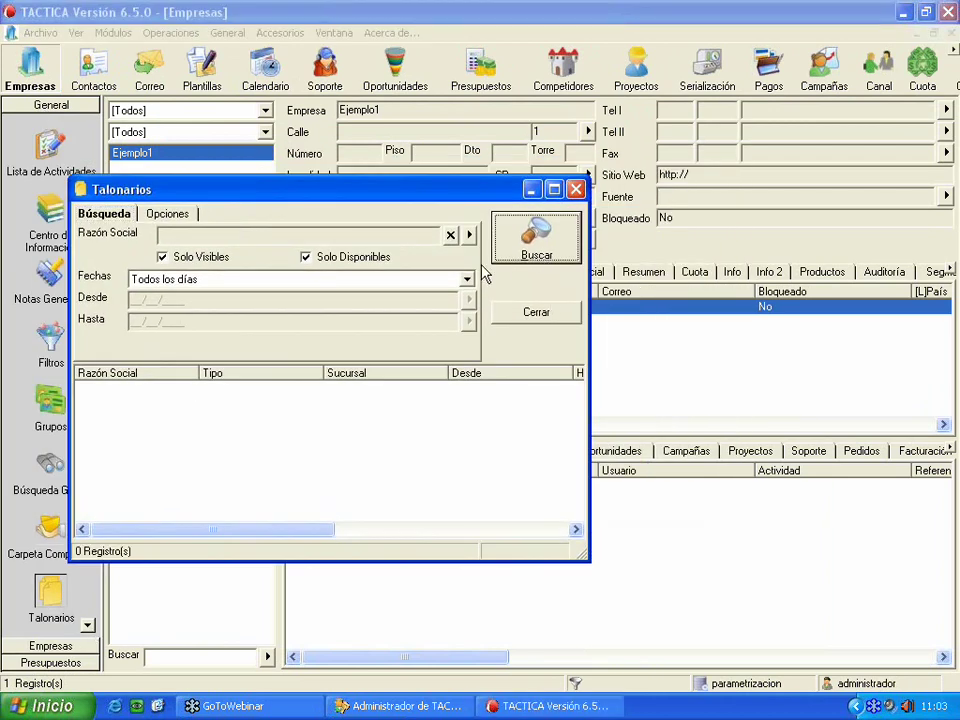
- Start a new invoice booklet, cancel it, and close the Talonarios window
right_click(169, 457)
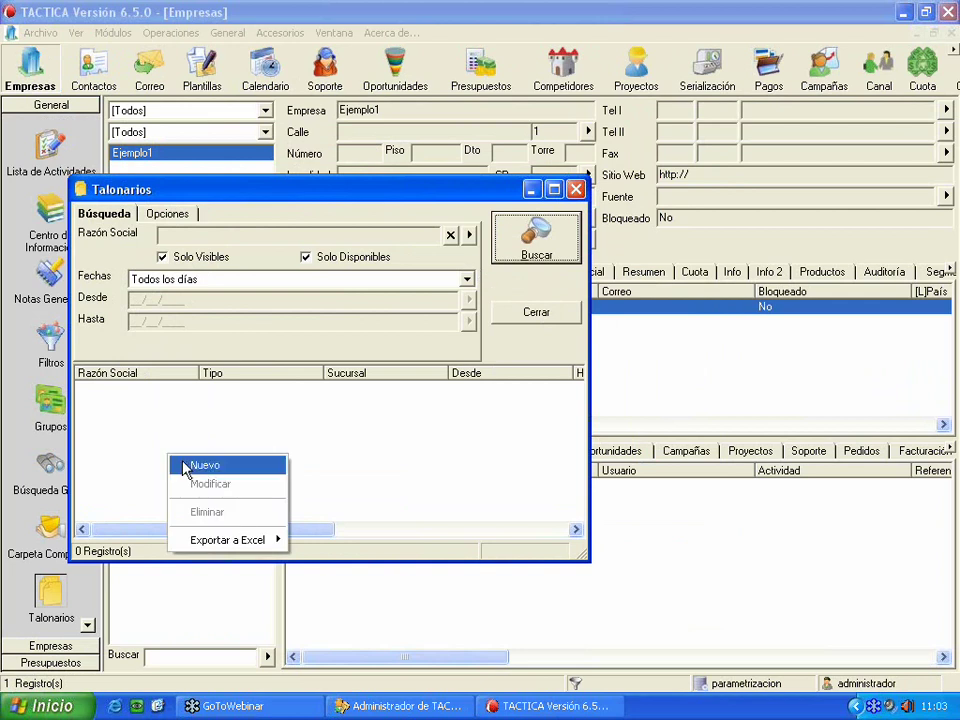
left_click(204, 464)
left_click_drag(416, 205, 306, 215)
left_click(565, 493)
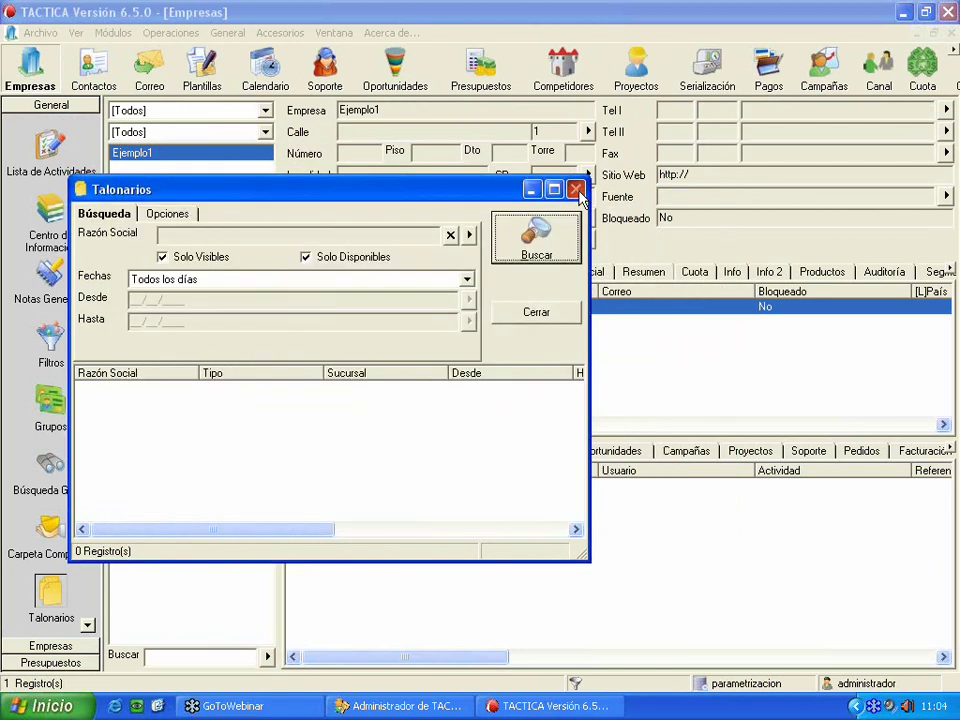
left_click(576, 190)
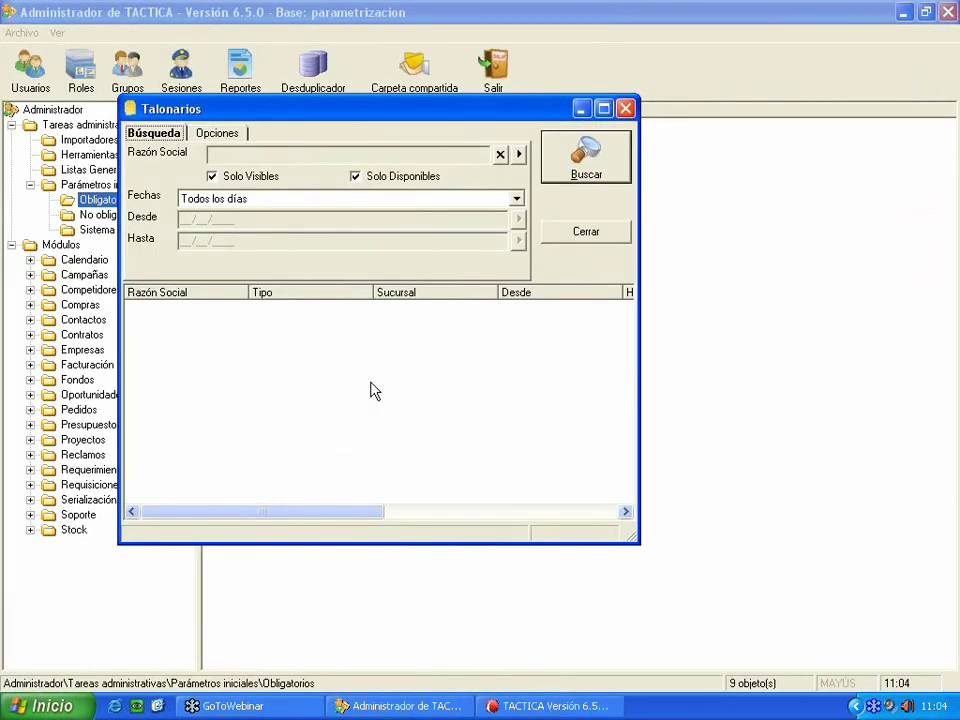
- Start a new booklet with type FAA - Factura de Venta A and branch 0001
left_click(226, 136)
left_click(195, 190)
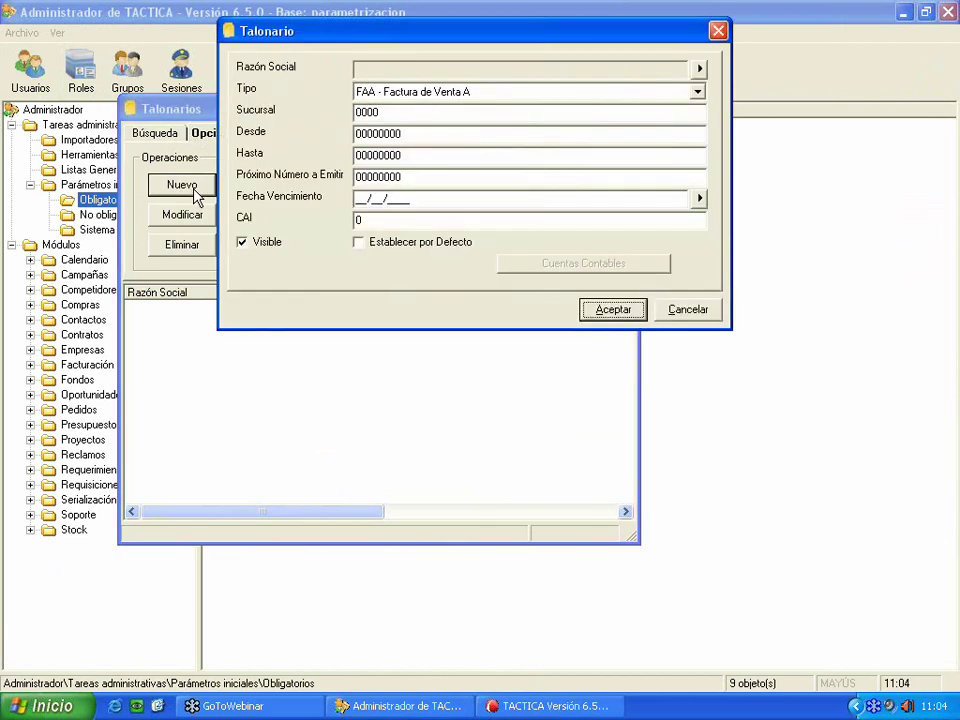
left_click_drag(328, 43, 168, 204)
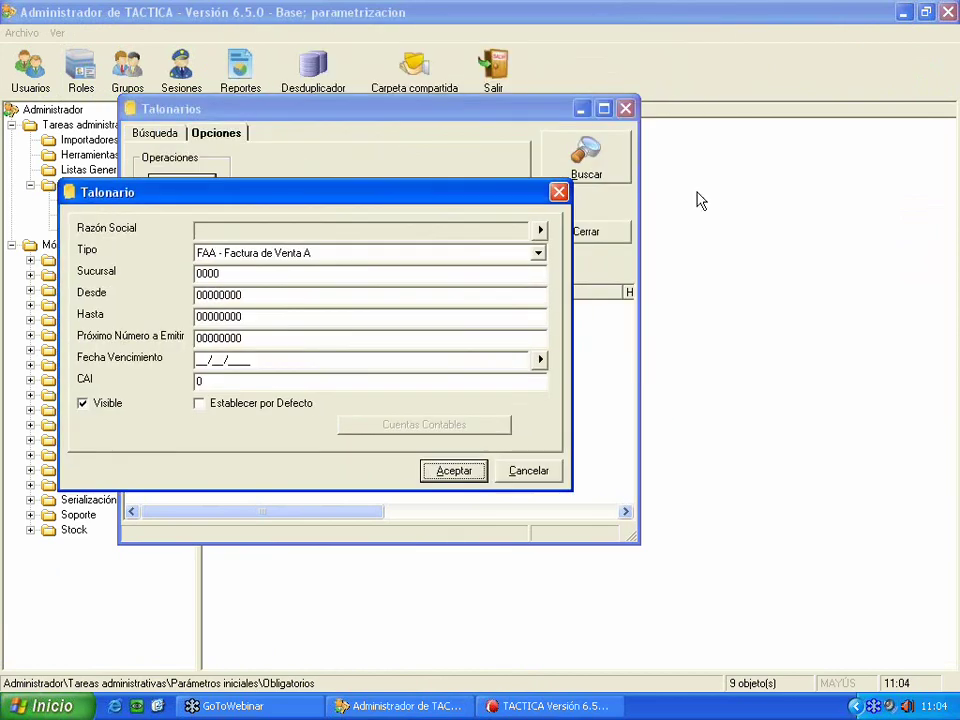
left_click(538, 253)
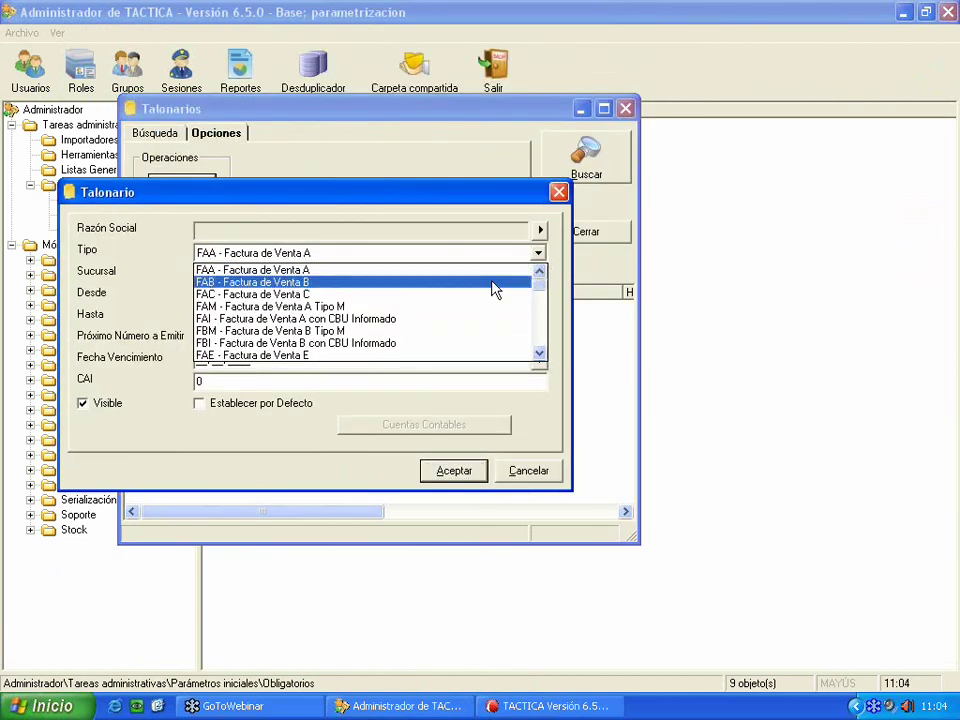
left_click(447, 270)
left_click(259, 276)
key("BackSpace")
type("1")
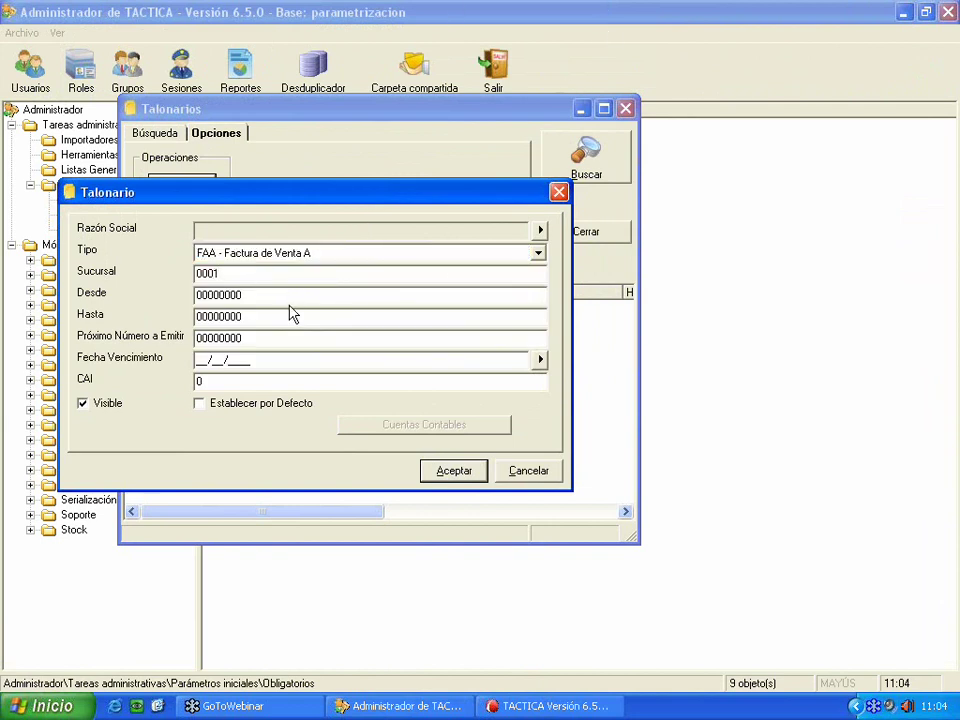
- Set the booklet number range from 1 to 1000
key("Tab")
left_click_drag(221, 317, 245, 317)
key("BackSpace")
type("1000")
- Set expiry 01/12/2009, mark the booklet as default, and try saving it
left_click(540, 359)
left_click_drag(560, 187, 138, 301)
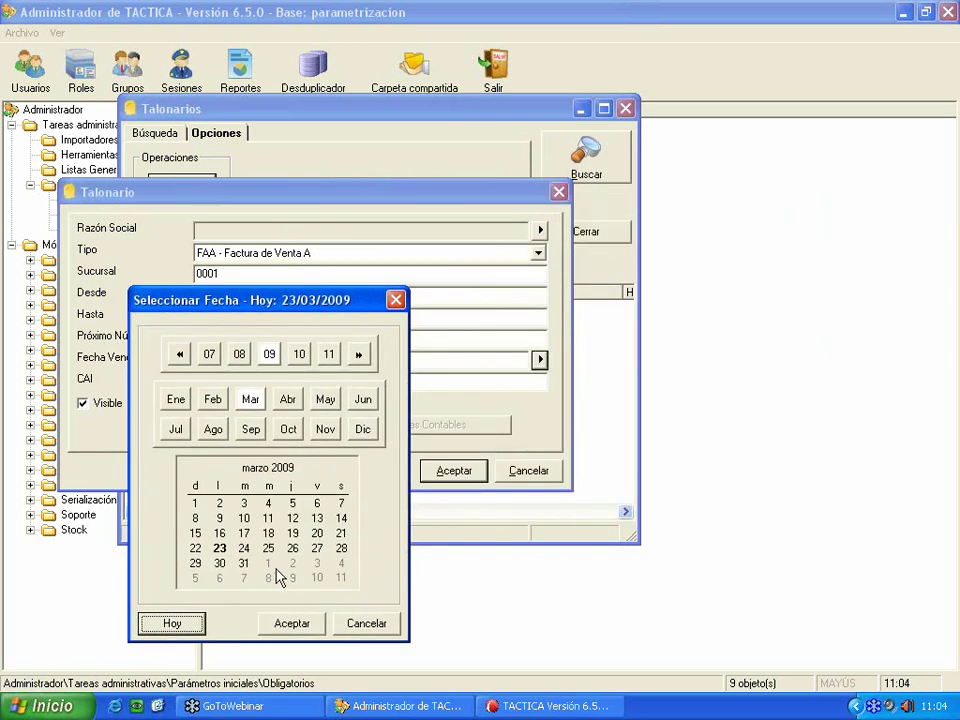
left_click(362, 429)
left_click(266, 624)
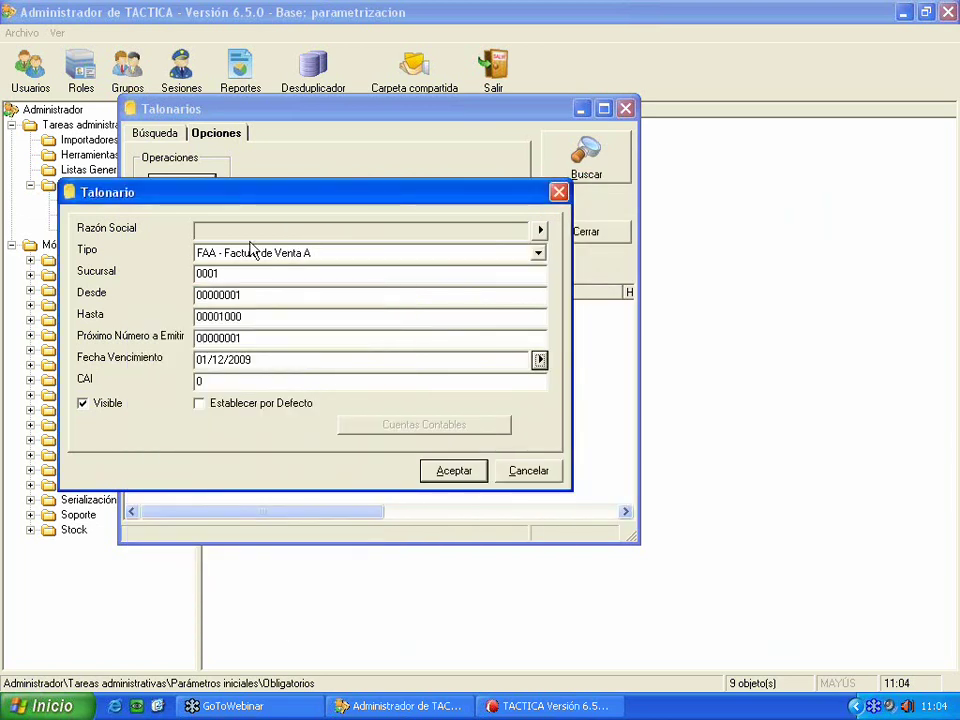
left_click(275, 381)
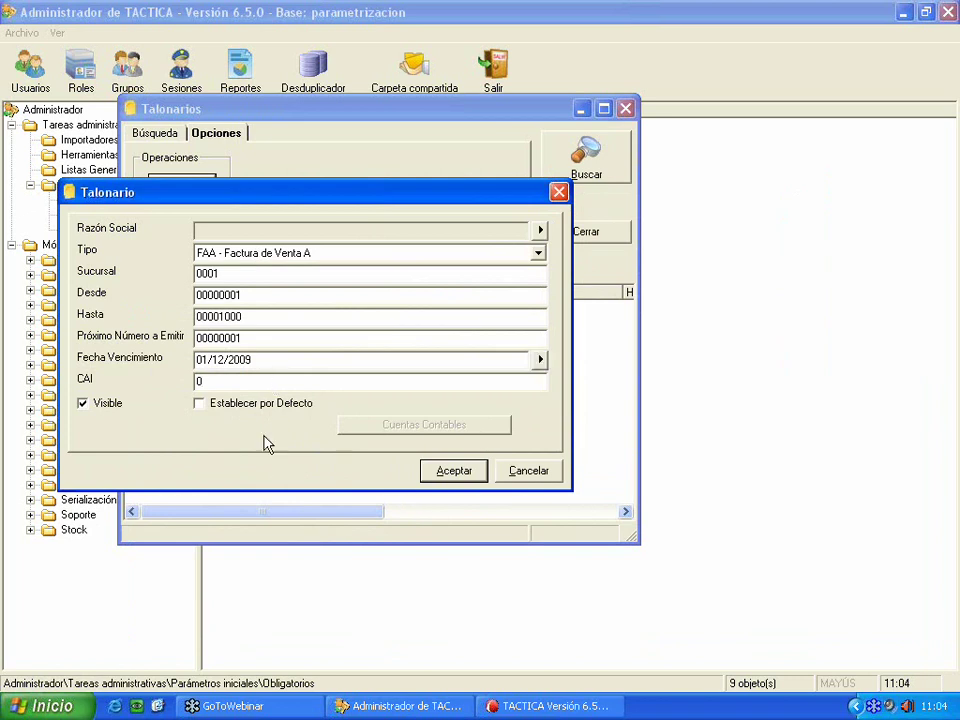
left_click(250, 405)
left_click(447, 478)
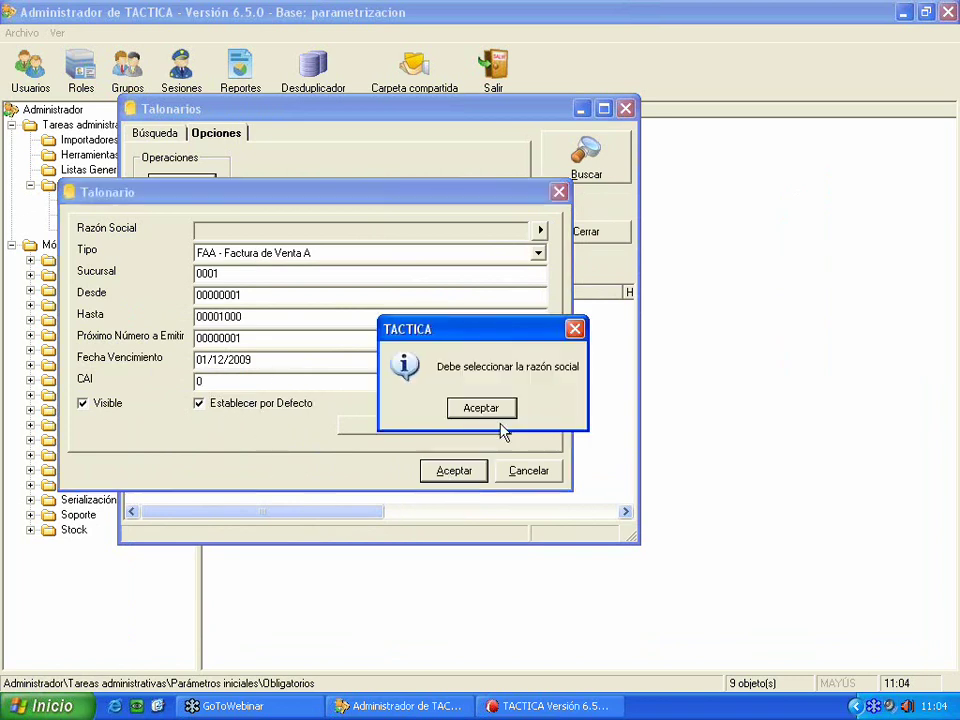
- Dismiss the warning and create the new company Ejemplo S.A. from the Razón Social list
left_click(484, 414)
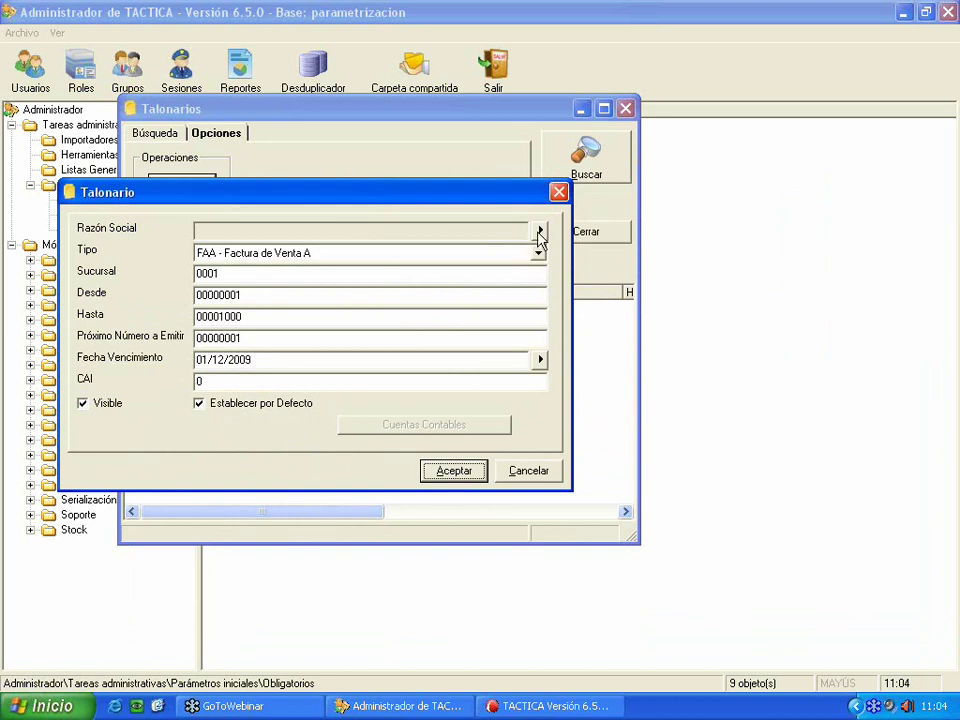
left_click(541, 230)
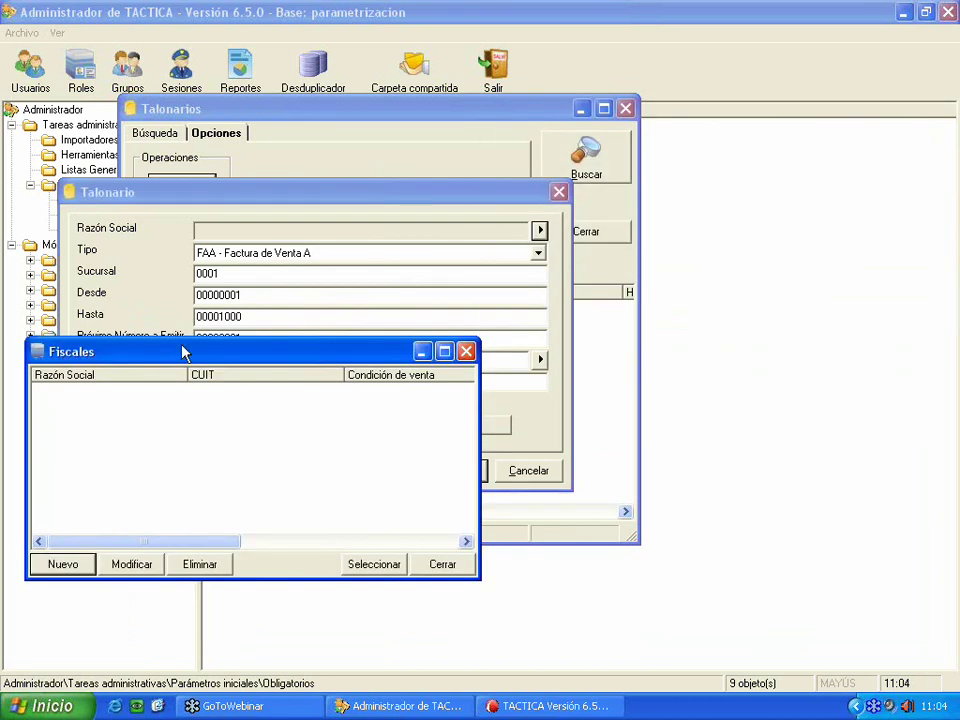
left_click(105, 537)
left_click(332, 425)
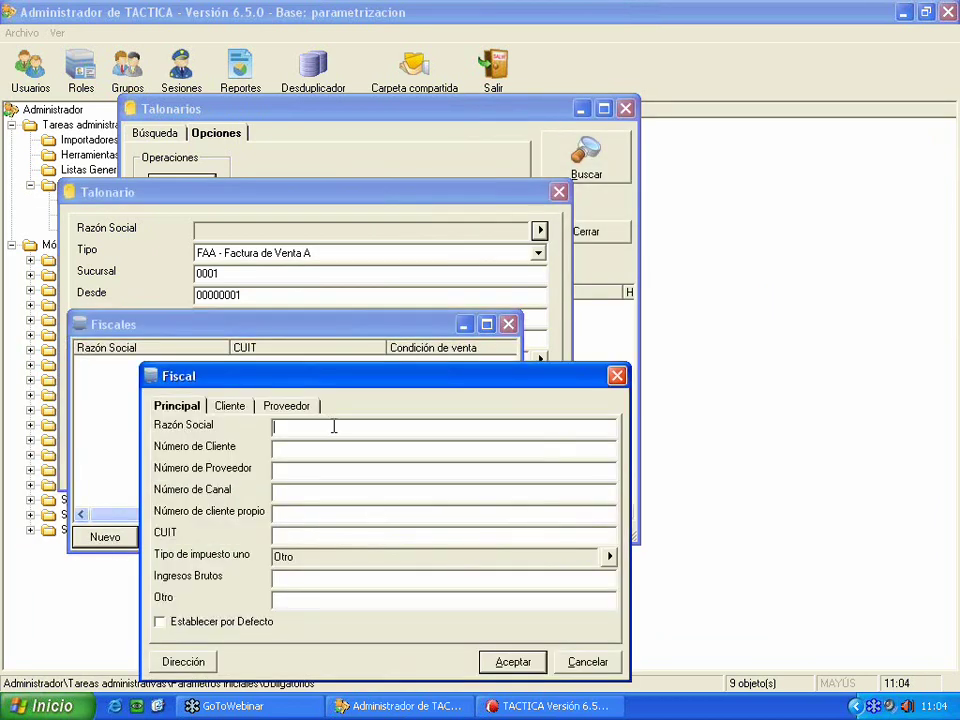
type("Ejemplo")
key("Caps_Lock")
type("S.A.")
key("Caps_Lock")
left_click(486, 668)
- Assign Ejemplo S.A. to the FAA booklet and save it to the list
double_click(167, 369)
left_click(455, 470)
left_click(333, 310)
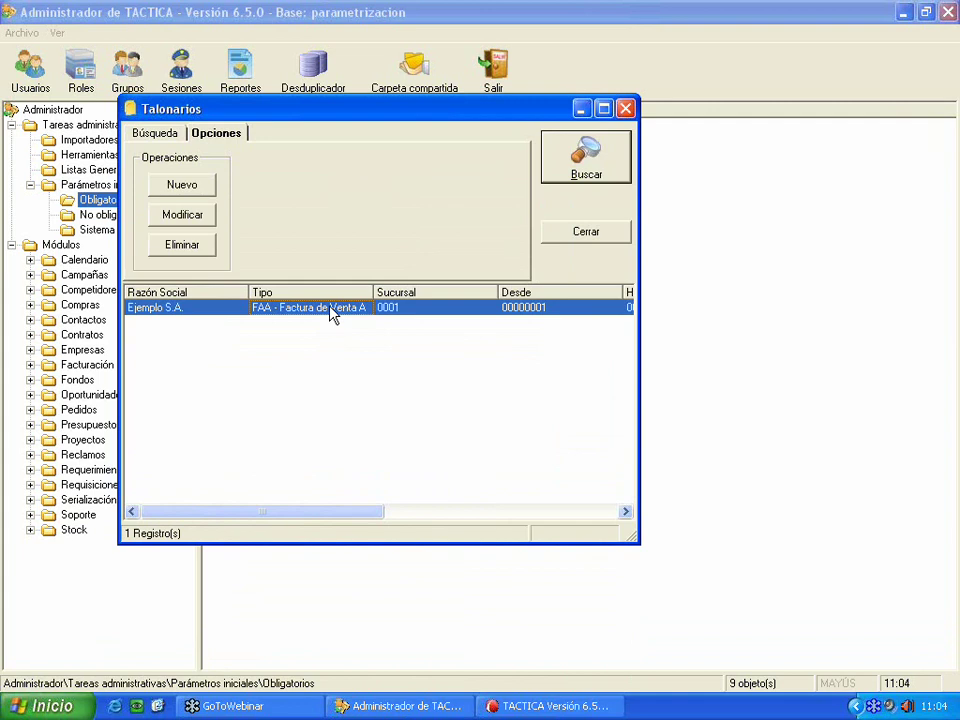
- Open and discard a second new booklet form, then close the Talonarios window
right_click(266, 404)
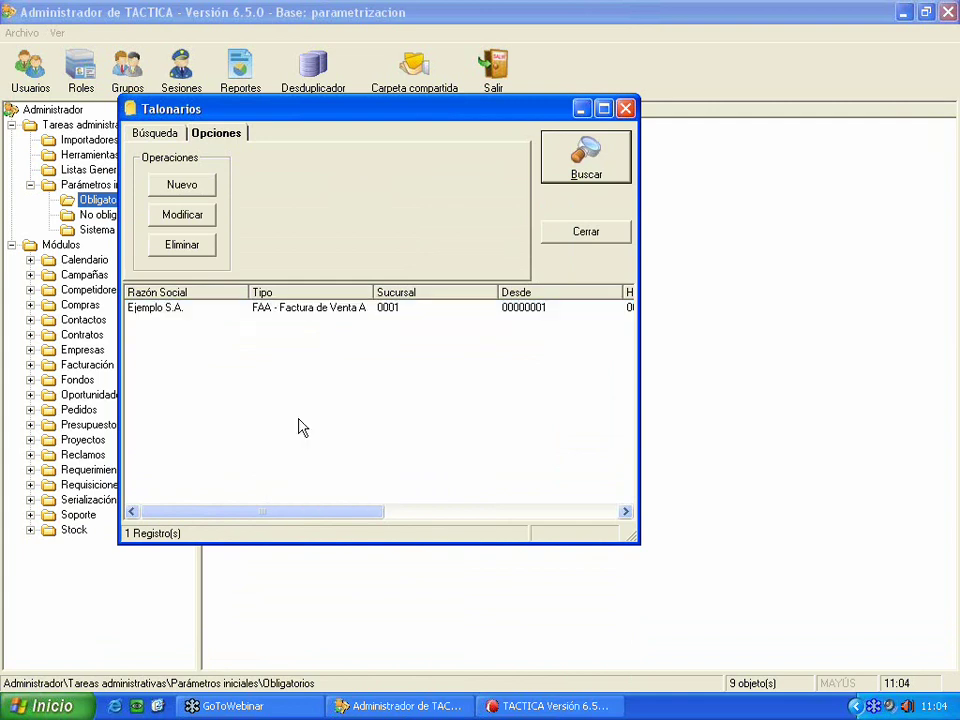
left_click(299, 418)
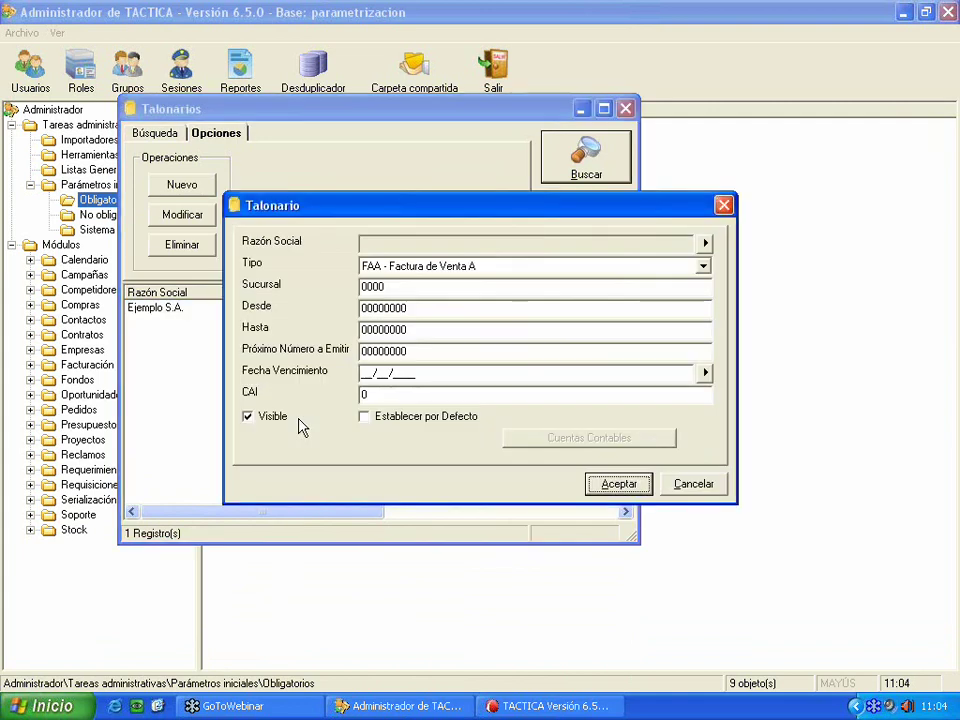
left_click(577, 268)
scroll(480, 300, "down", 3)
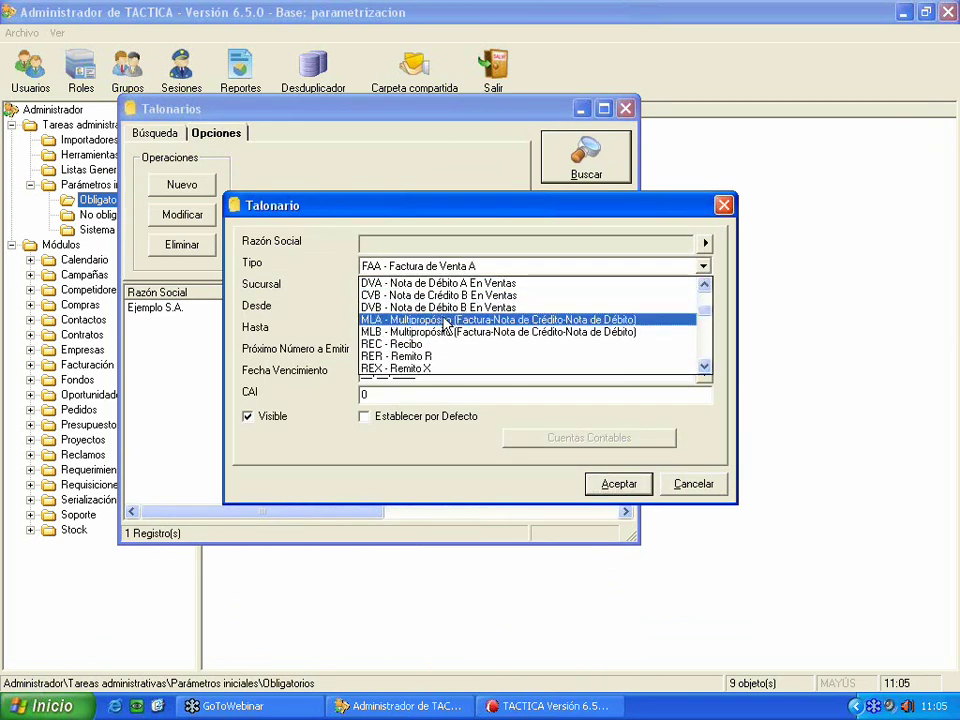
scroll(440, 320, "down", 2)
scroll(424, 320, "down", 7)
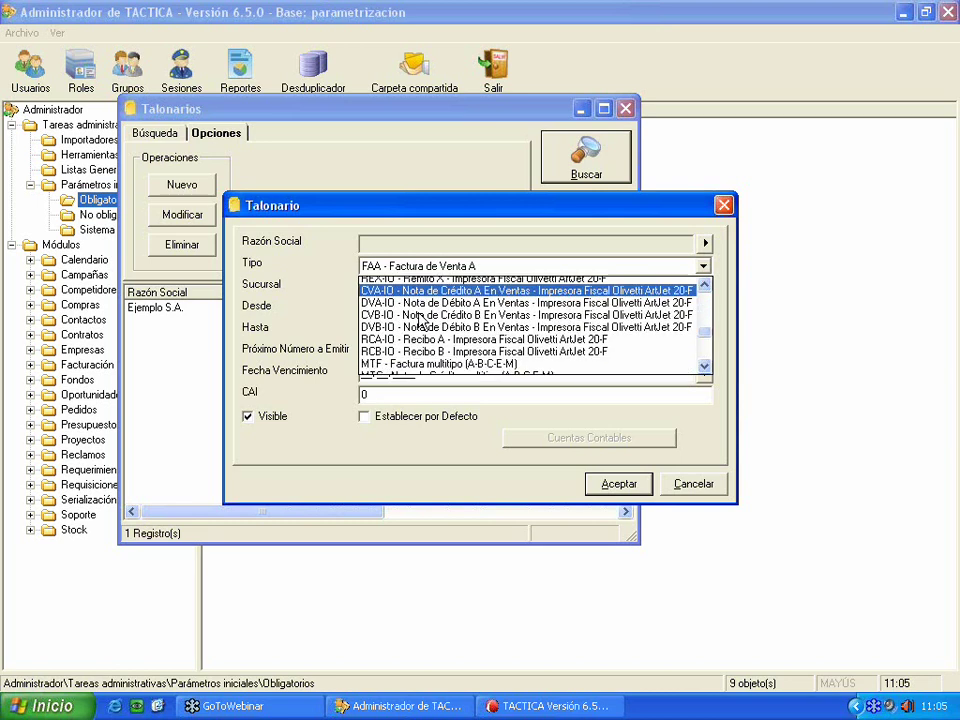
scroll(424, 340, "down", 4)
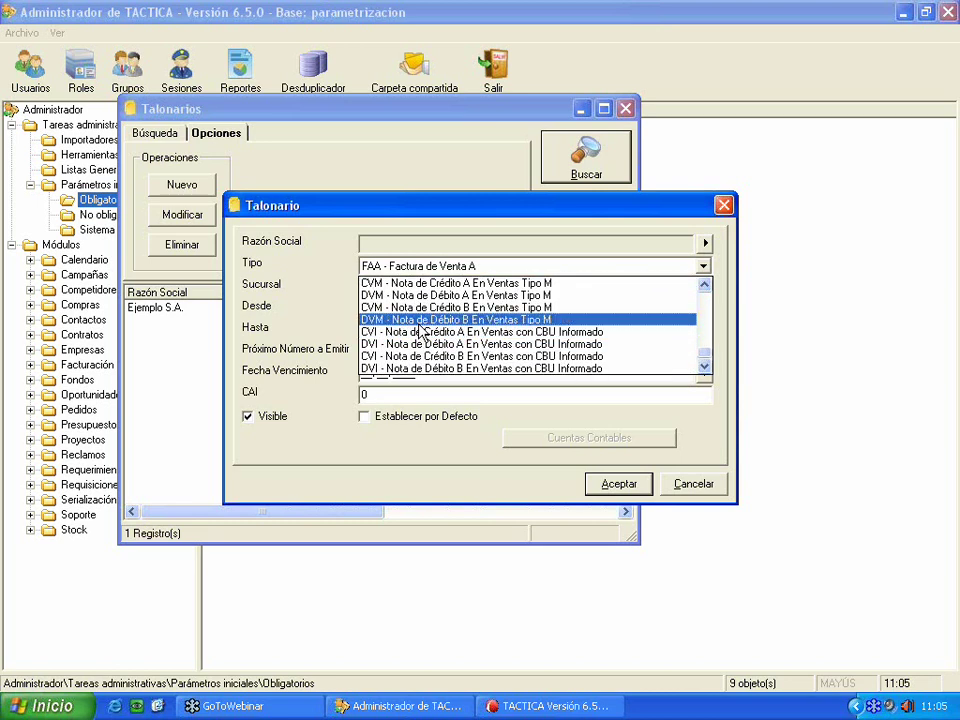
left_click(366, 228)
left_click_drag(324, 204, 269, 204)
left_click(637, 485)
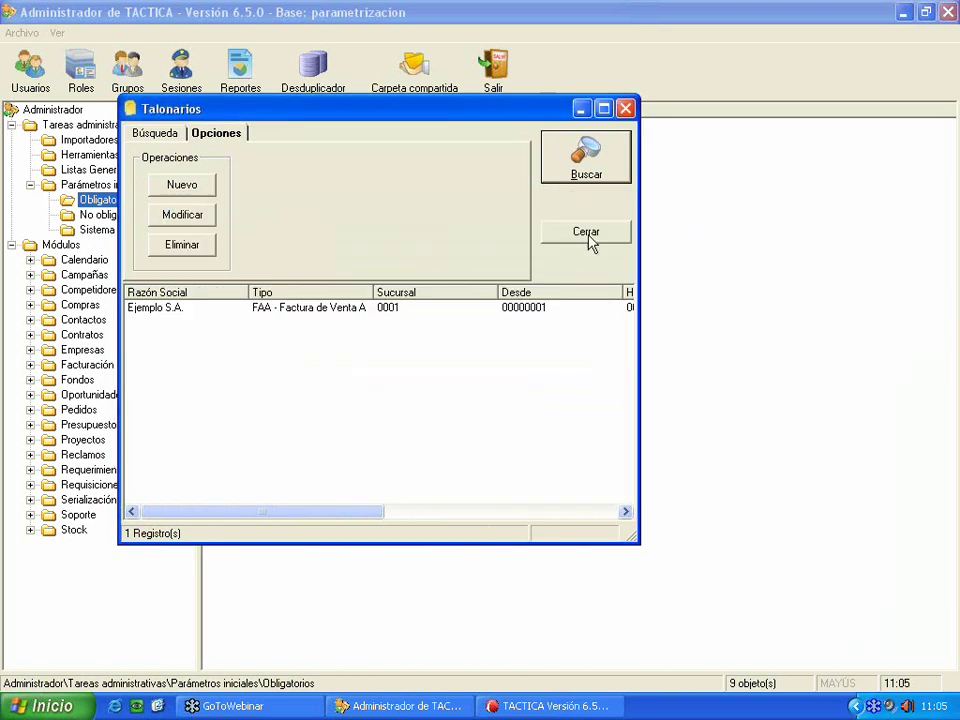
left_click(588, 238)
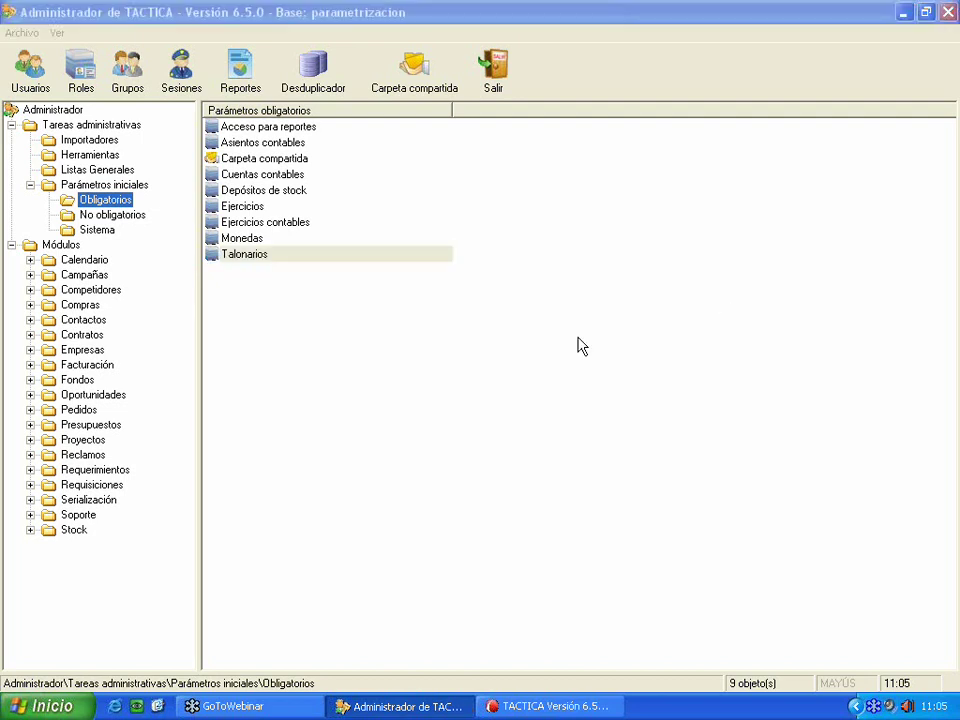
- Select No obligatorios under Parámetros iniciales in the tree
left_click(112, 216)
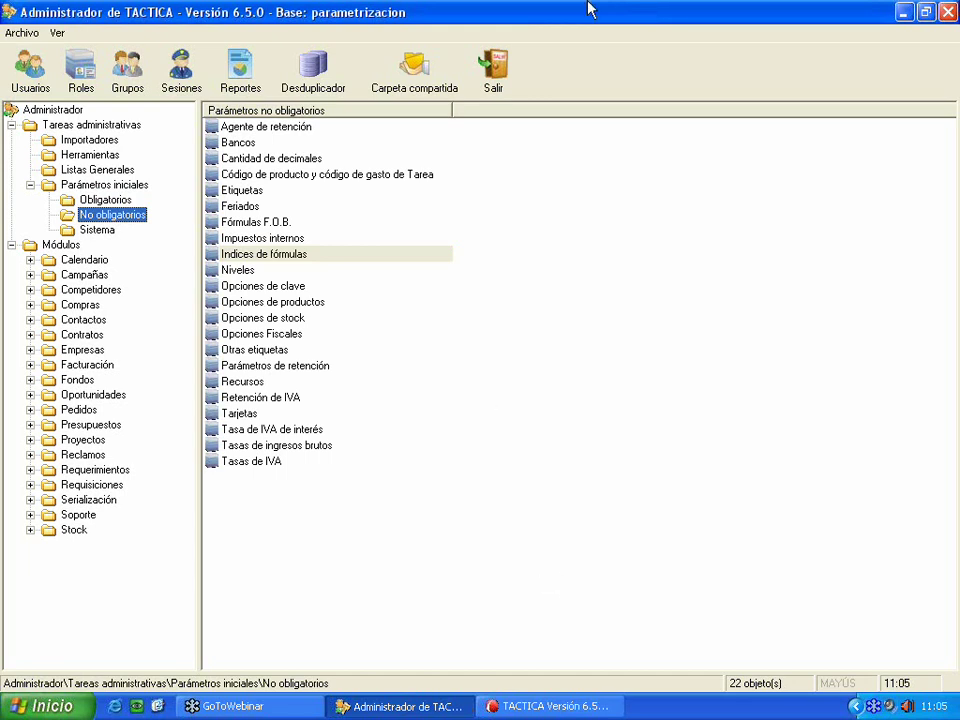
- Select Sistema under Parámetros iniciales in the tree
left_click(89, 231)
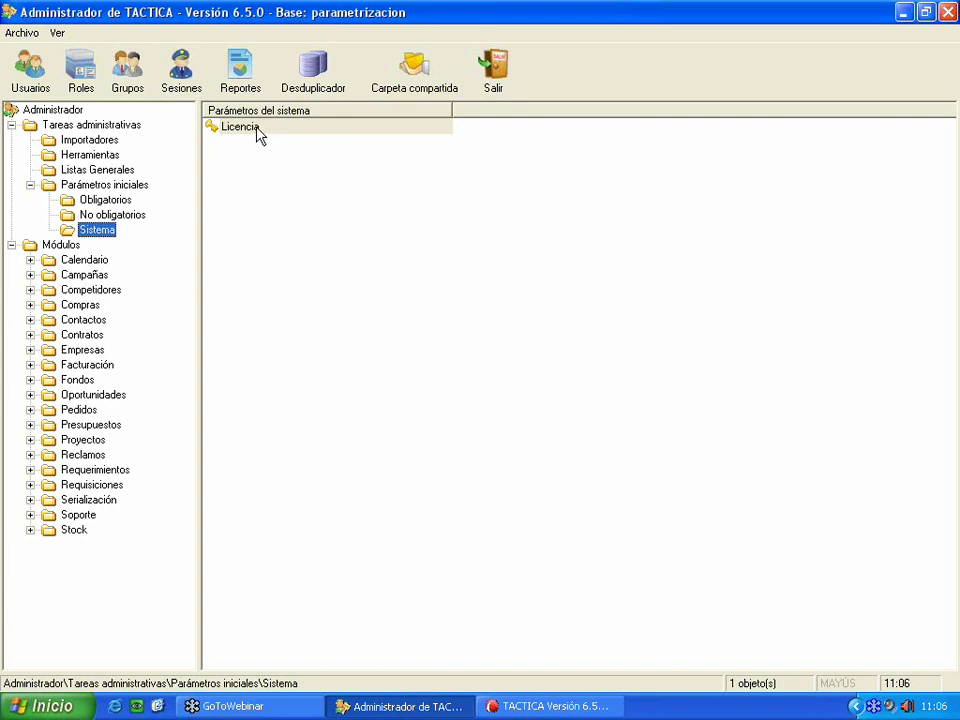
- Open the Licencia details and check the supported database engines SQLServer and mySQL
double_click(240, 127)
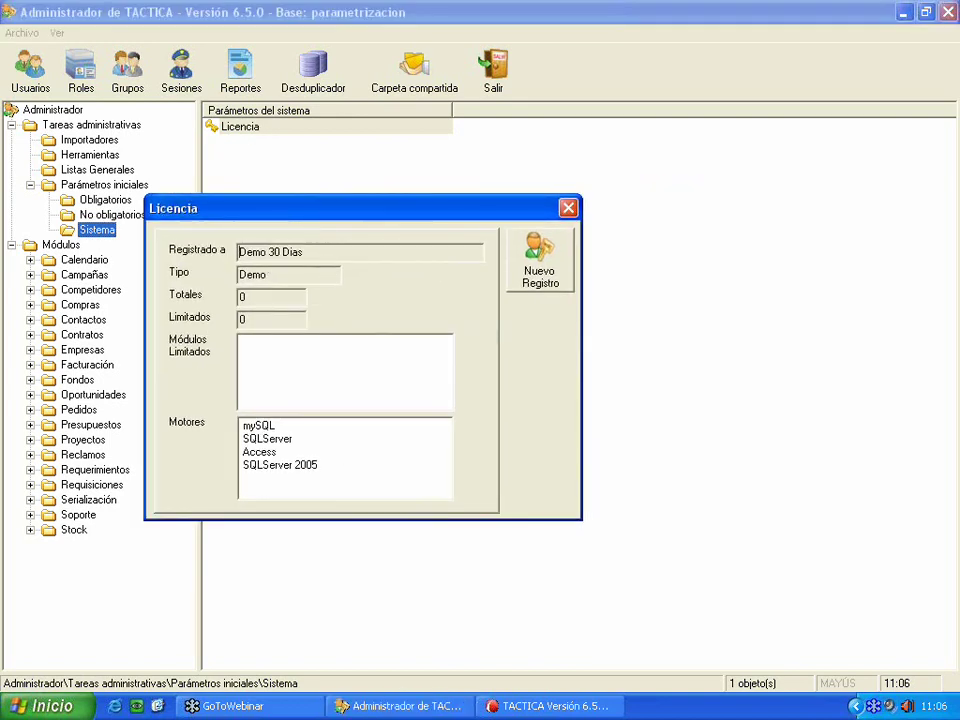
left_click(326, 440)
key("Up")
- Start a new license registration and browse the TACTICA folder without loading a file
left_click(547, 290)
left_click_drag(470, 231, 334, 257)
left_click(530, 370)
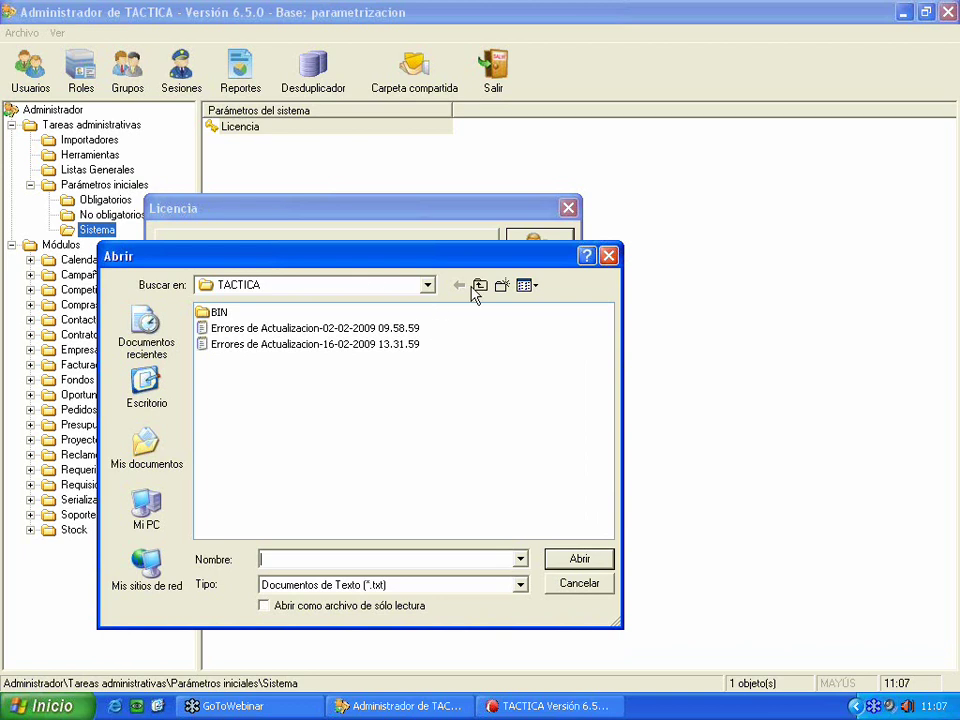
left_click(607, 256)
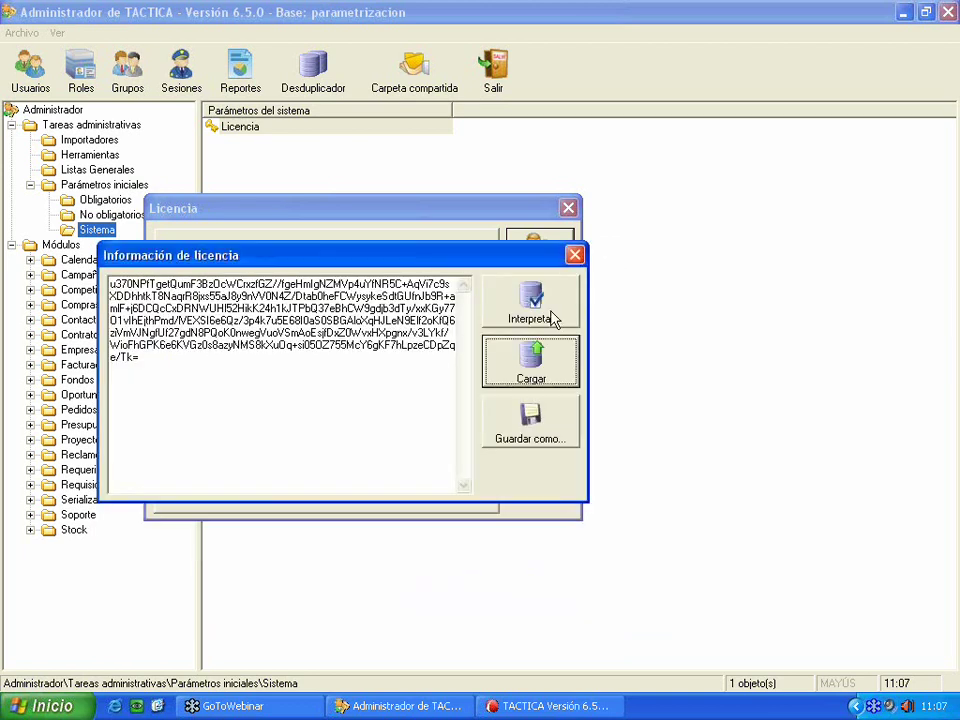
left_click(531, 376)
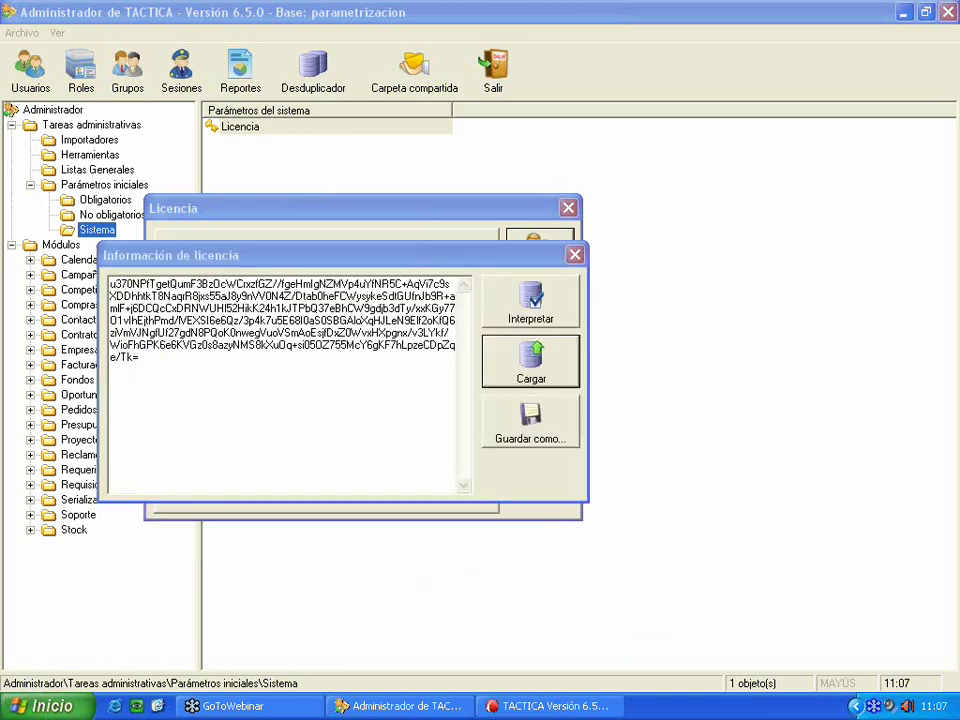
left_click(418, 290)
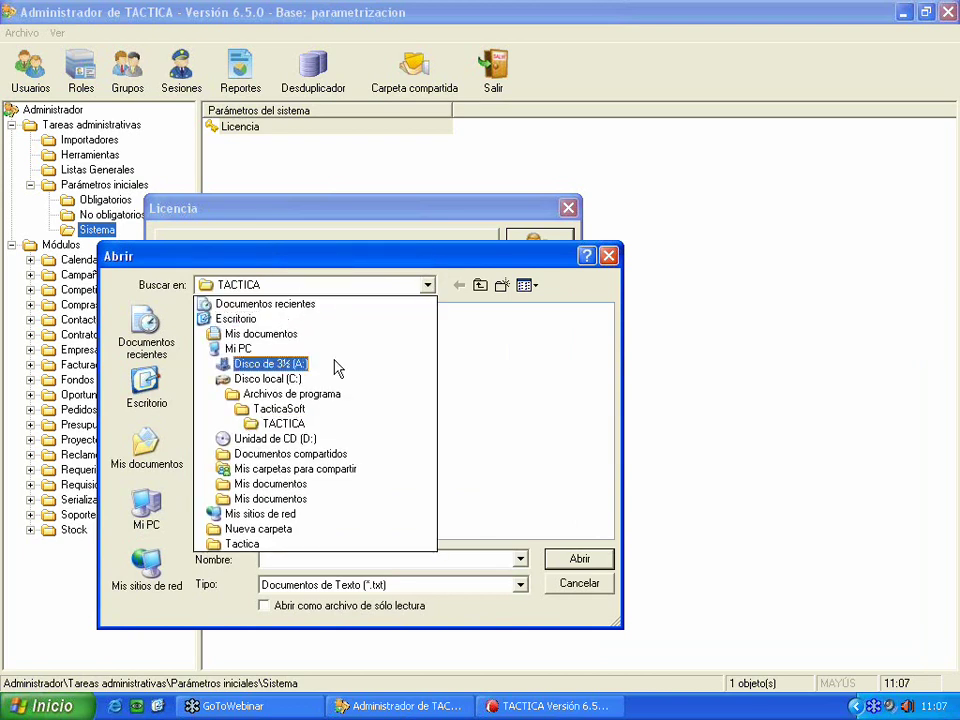
left_click(597, 592)
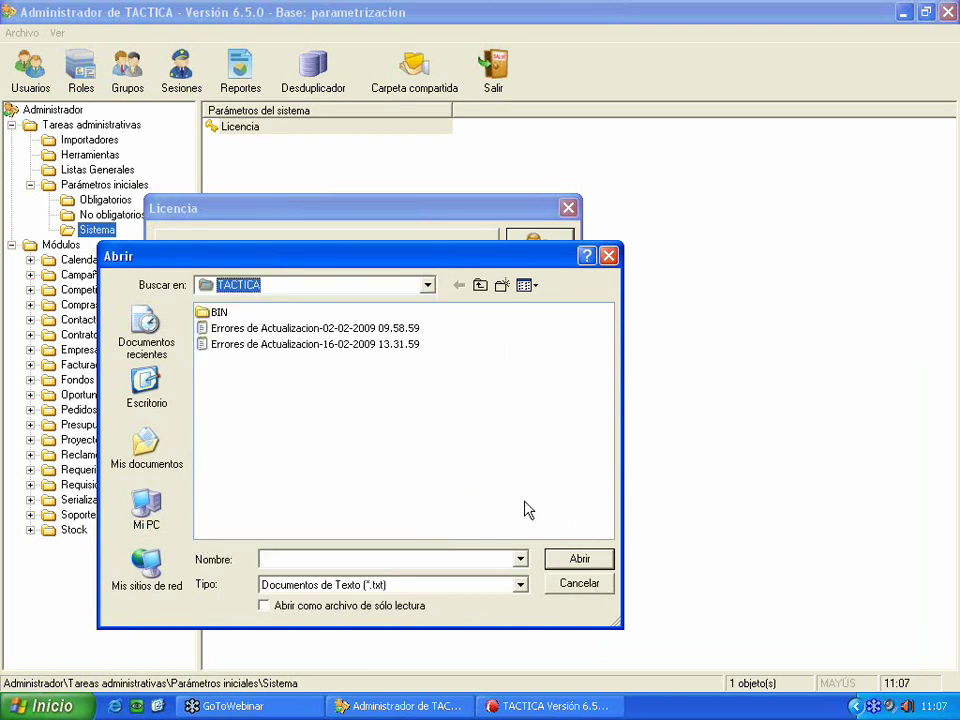
left_click(579, 581)
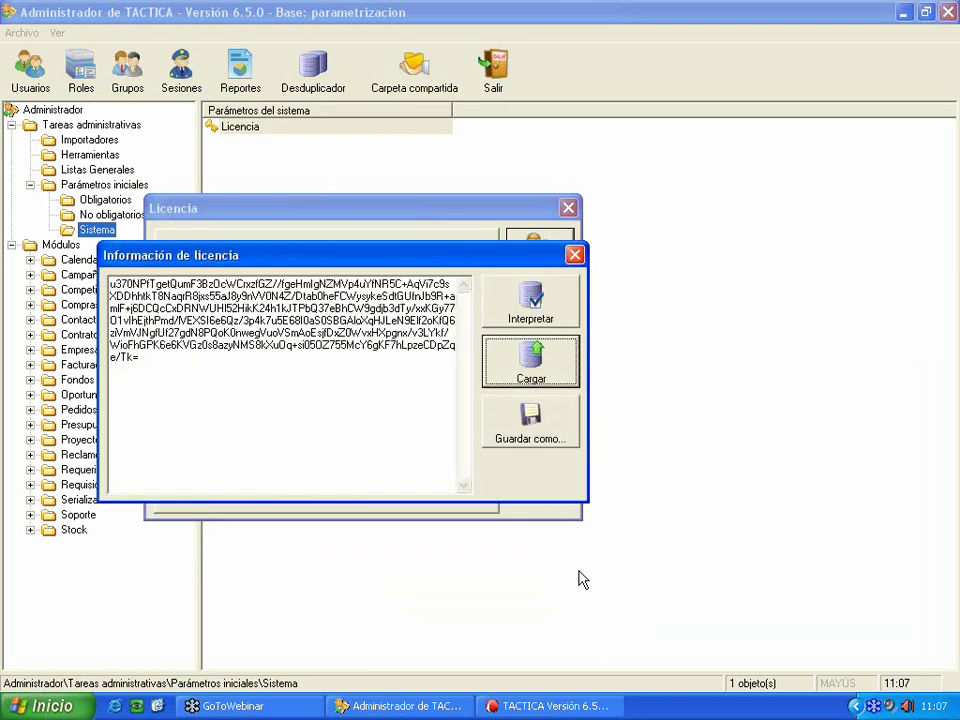
- Interpret the pasted license text and acknowledge it was already entered
left_click(533, 303)
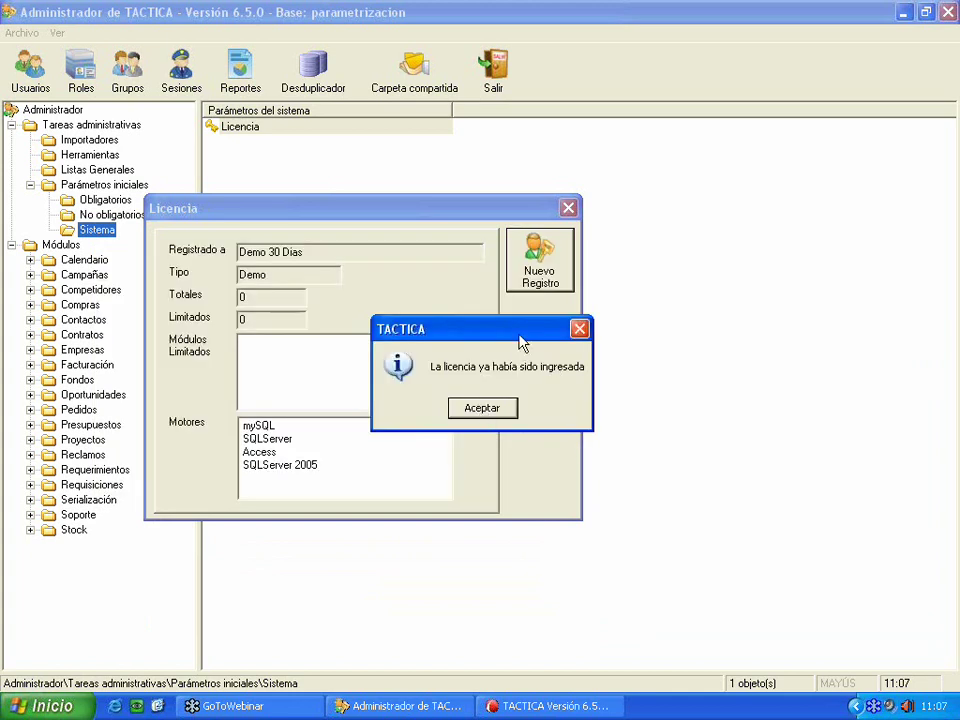
left_click_drag(520, 331, 459, 331)
left_click(421, 408)
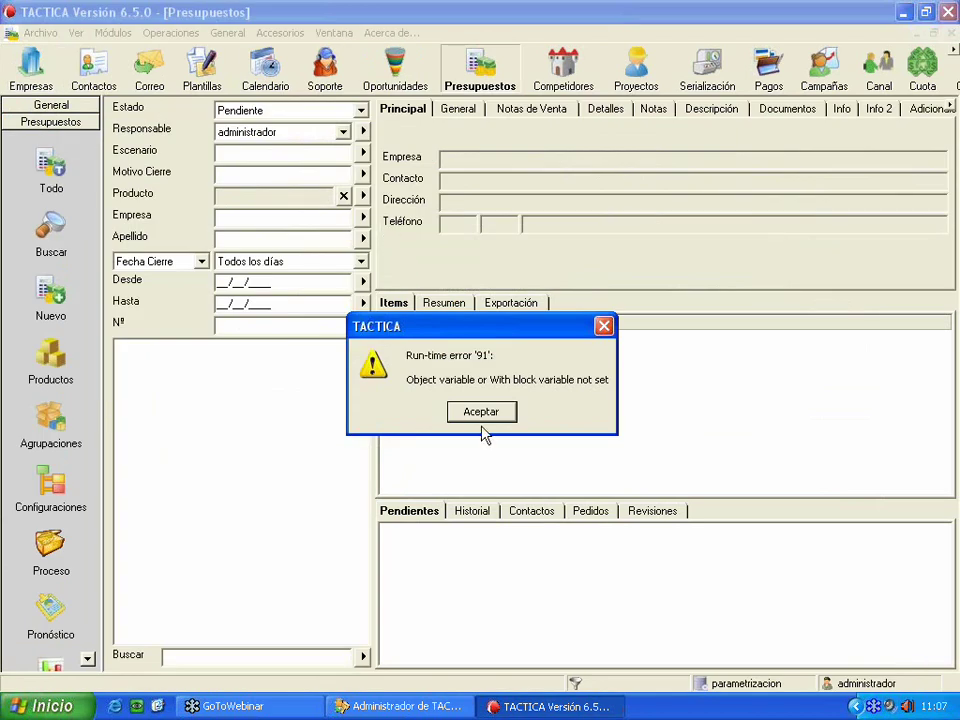
- Close the crashed TACTICA client and dismiss the program-already-open error on relaunch
left_click(481, 418)
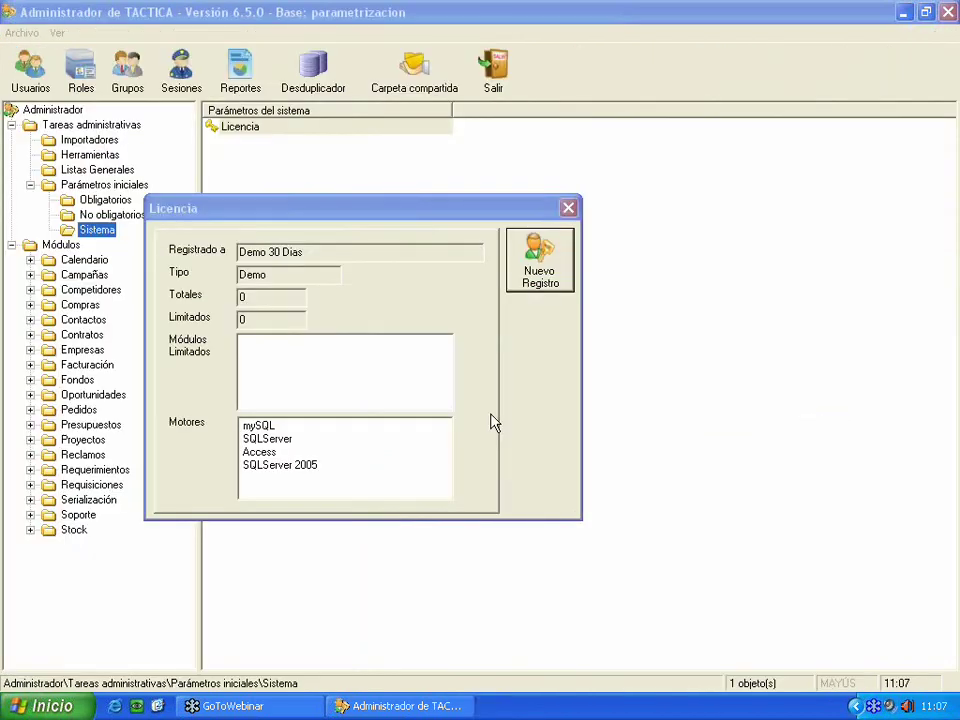
left_click(38, 706)
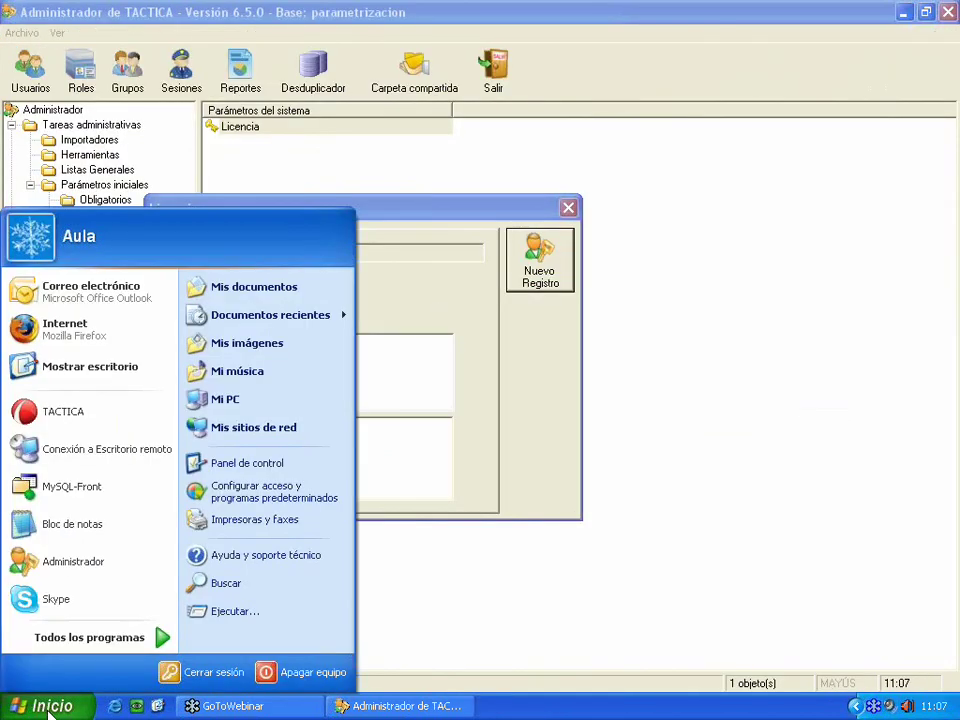
left_click(64, 409)
left_click(481, 409)
- End the TACTICA.exe and TacticaProcesos.exe processes in Task Manager
right_click(675, 706)
left_click(714, 675)
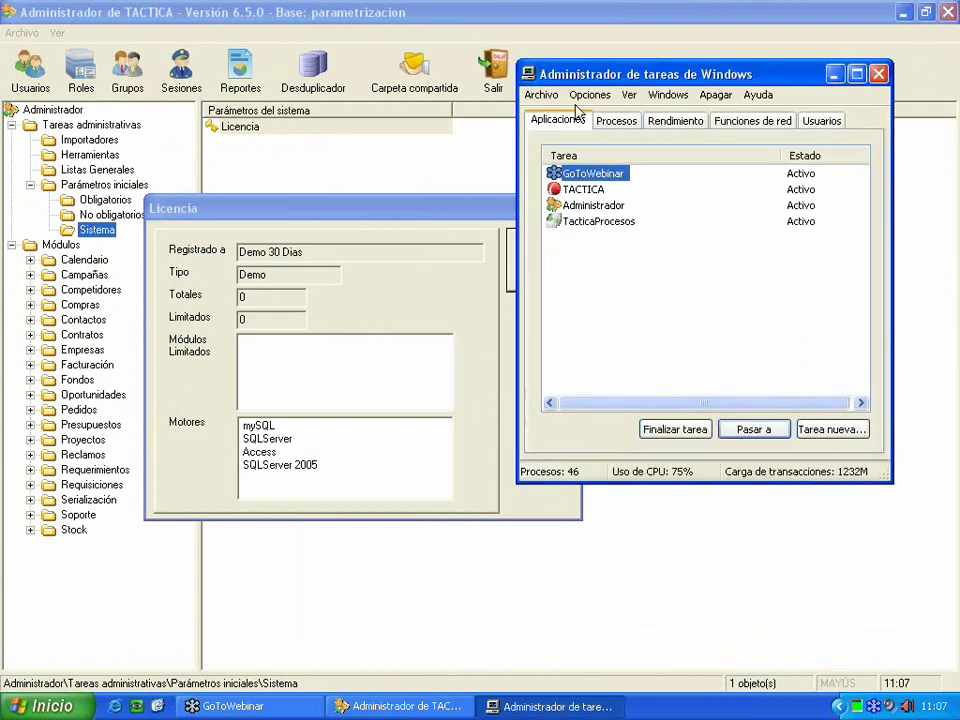
left_click(618, 121)
left_click(612, 157)
left_click(614, 156)
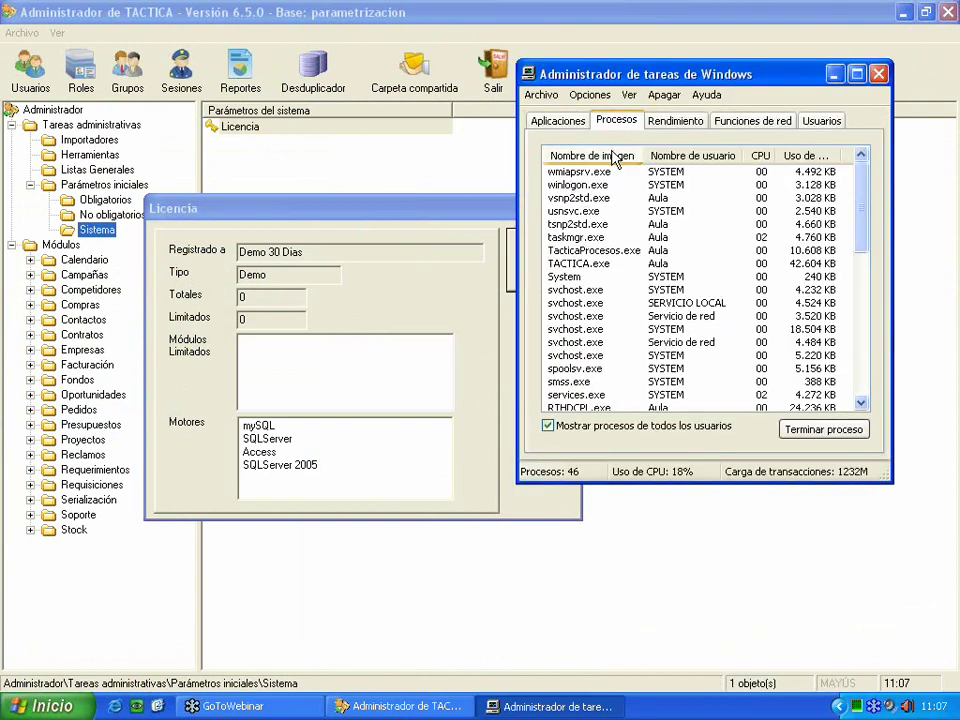
left_click(606, 264)
left_click(791, 436)
left_click(443, 424)
left_click(592, 250)
left_click(823, 429)
left_click(443, 424)
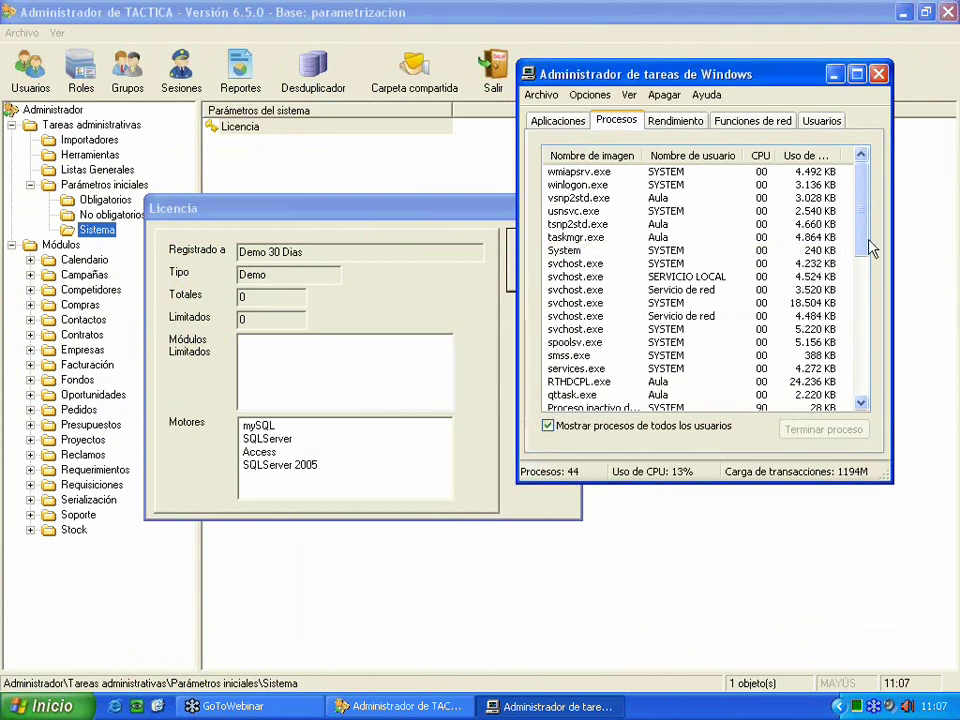
key("alt+F4")
- Relaunch TACTICA, cancel its login, and close the license details window
left_click(35, 706)
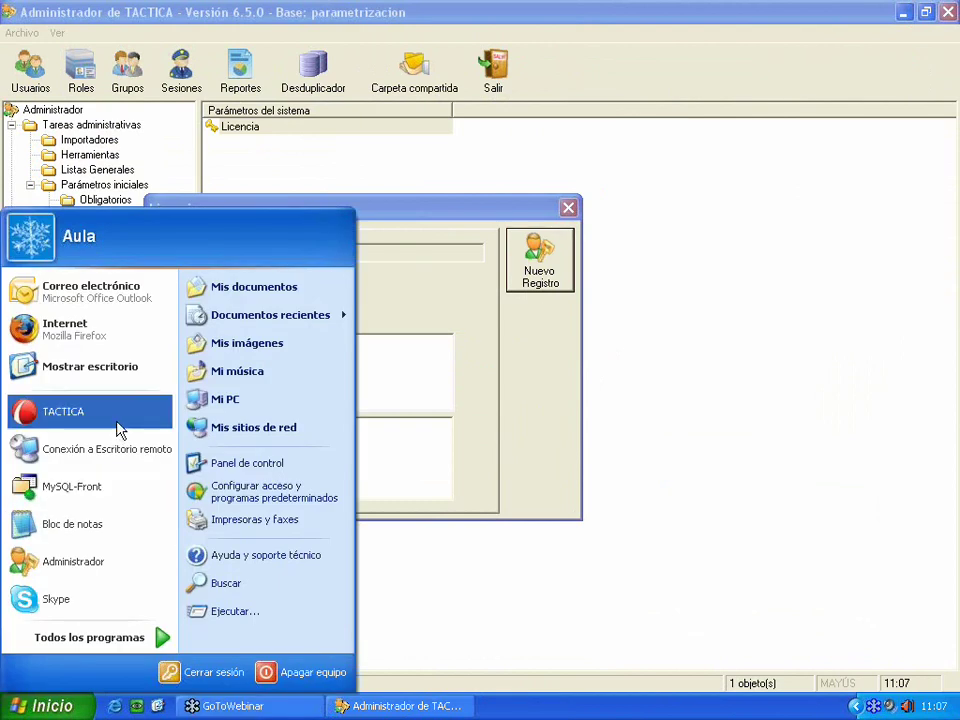
left_click(116, 410)
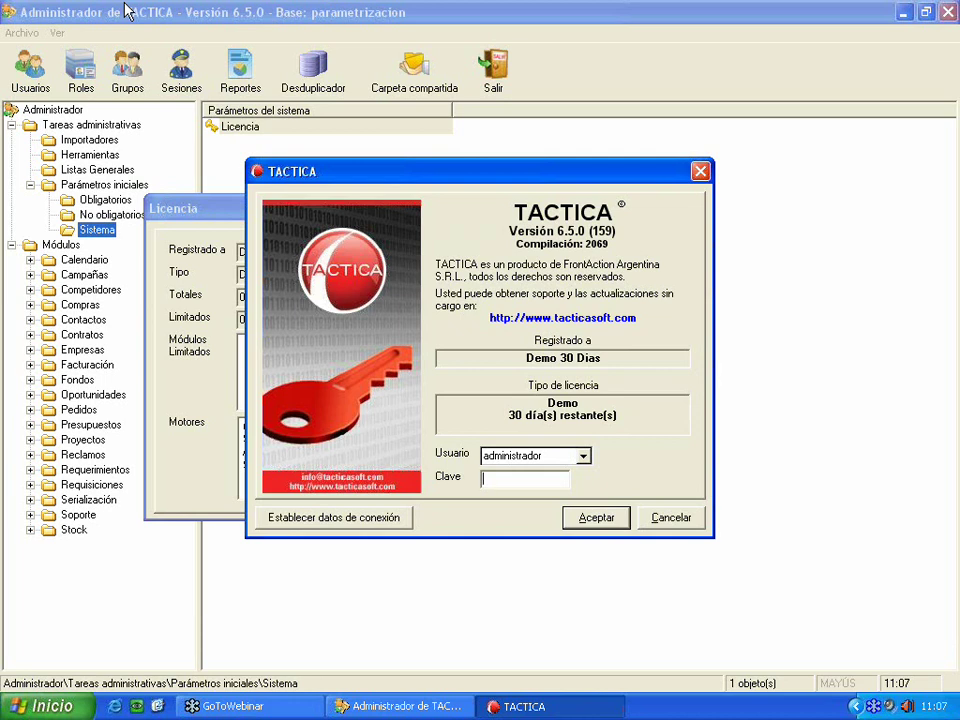
left_click(669, 518)
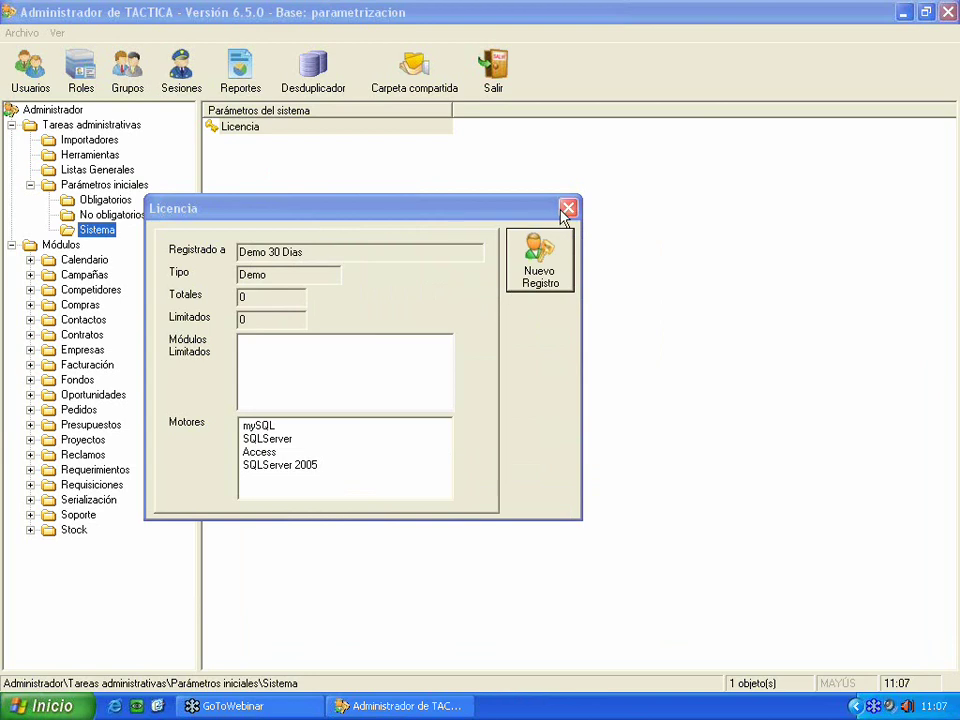
left_click(569, 209)
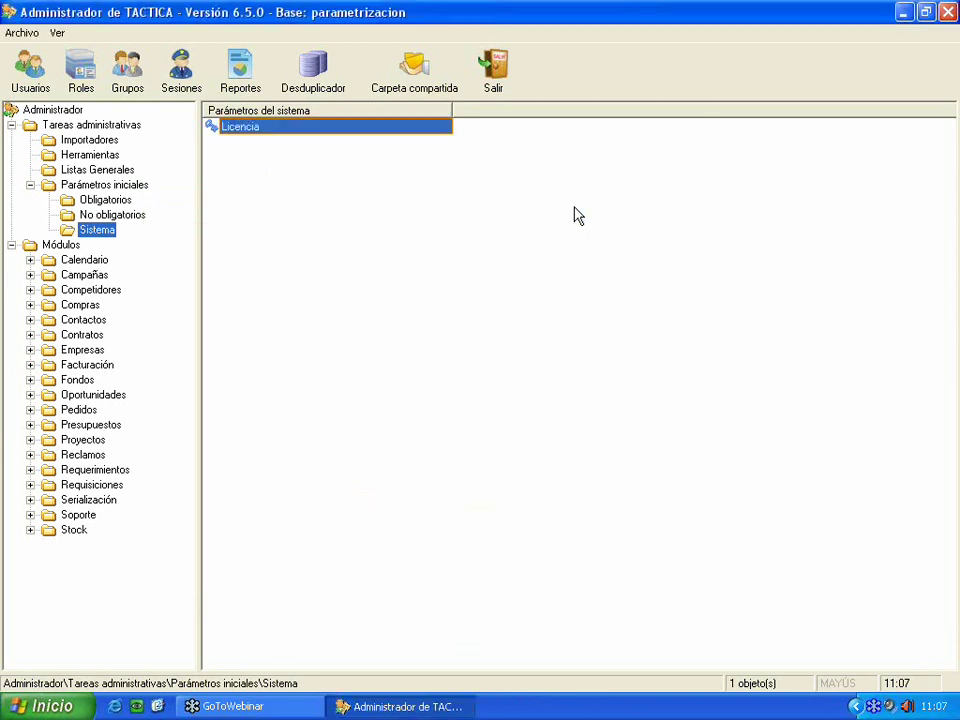
- Review the Tasas de IVA, Tasas de ingresos brutos and Tasa de IVA de interés settings
left_click(130, 218)
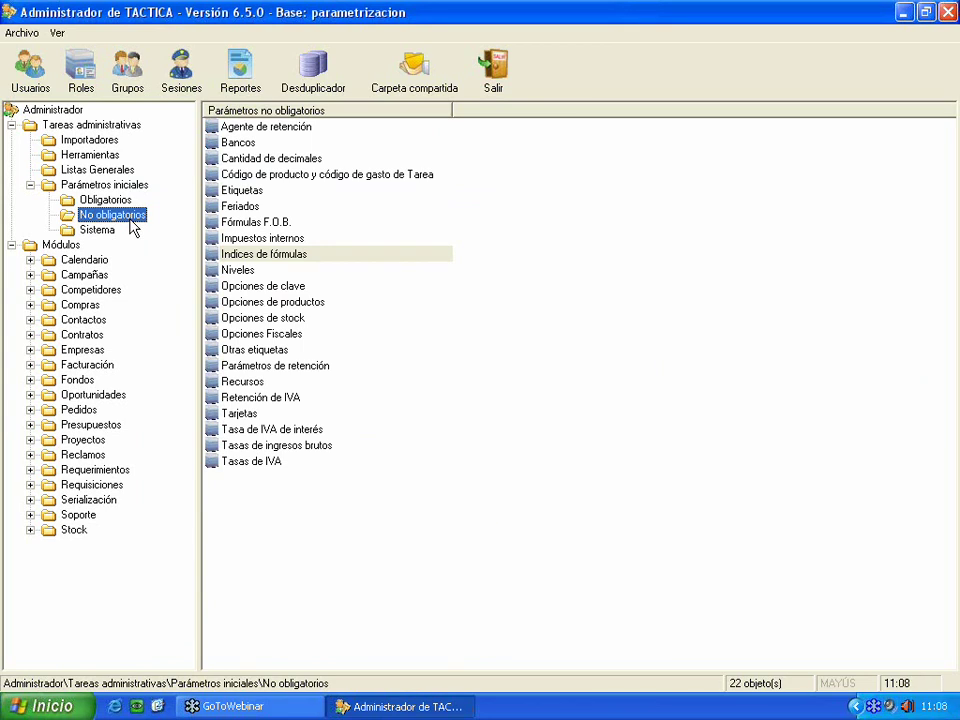
double_click(256, 464)
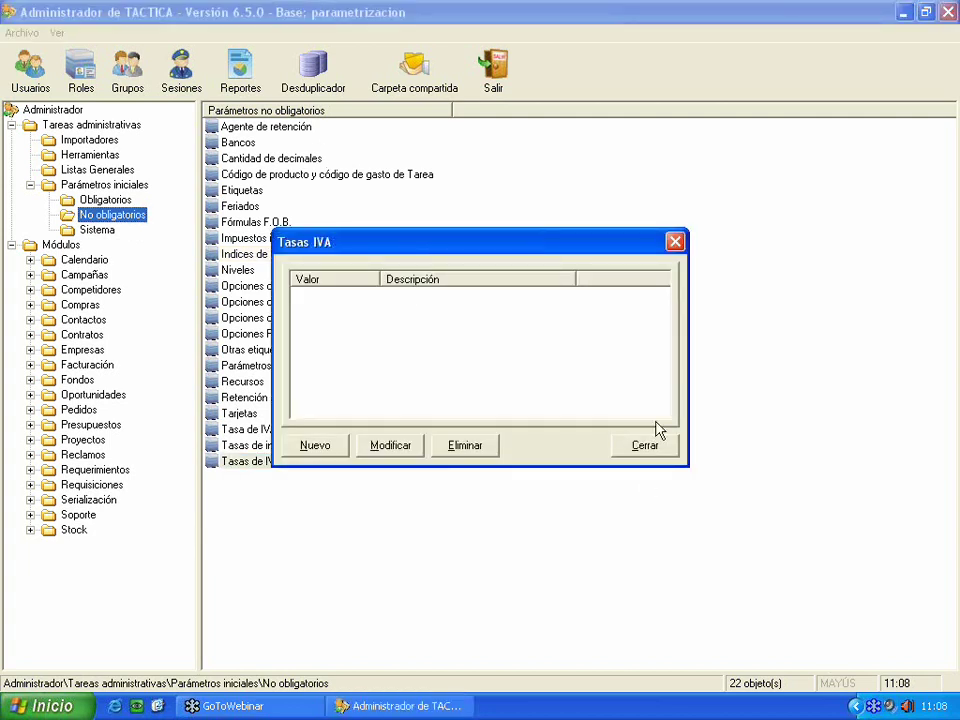
left_click(645, 445)
double_click(328, 445)
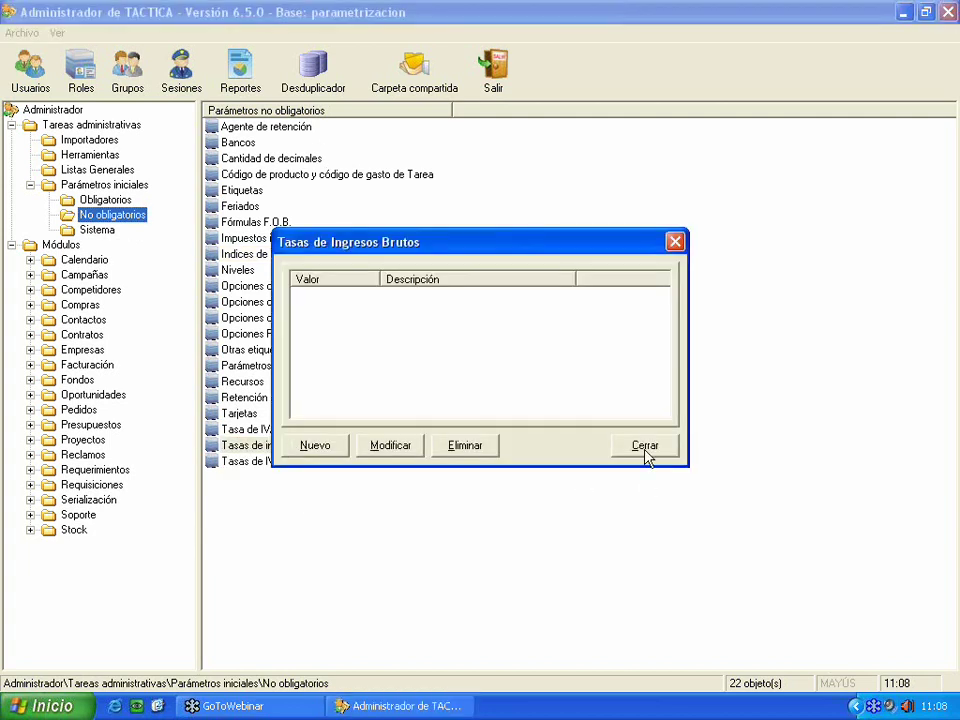
left_click(645, 447)
double_click(293, 431)
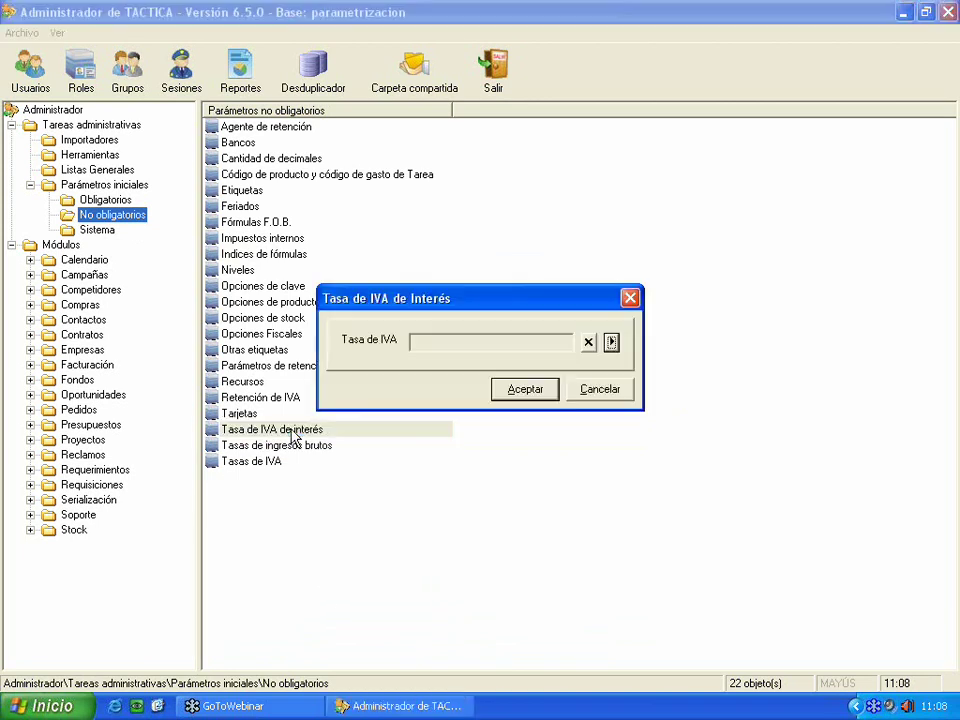
left_click(603, 392)
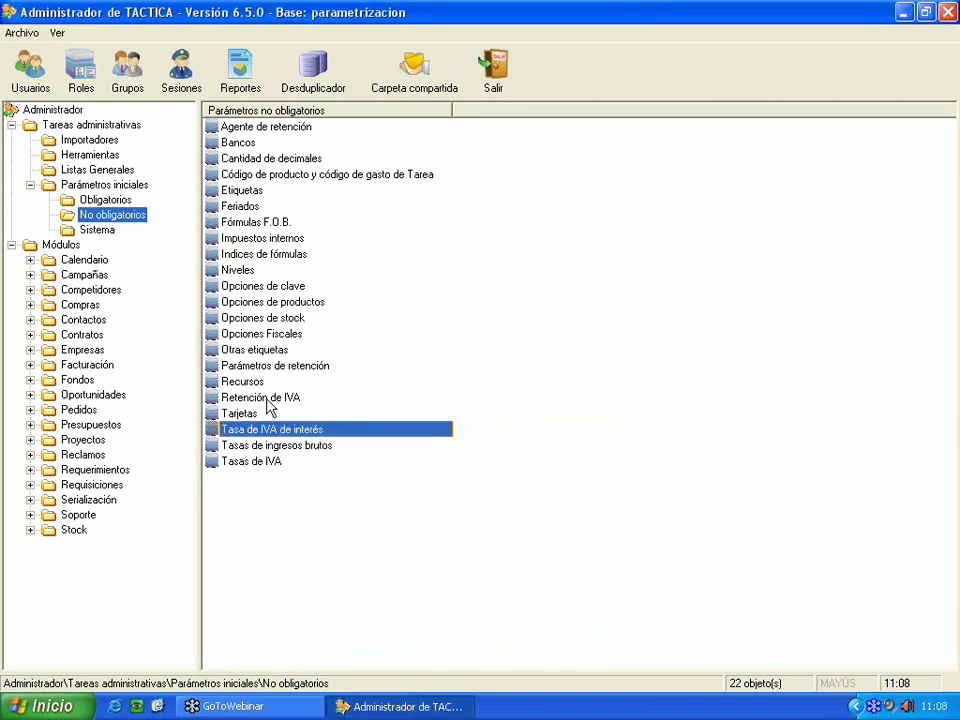
- Search the existing entries in the Recursos window, then close it
left_click(266, 399)
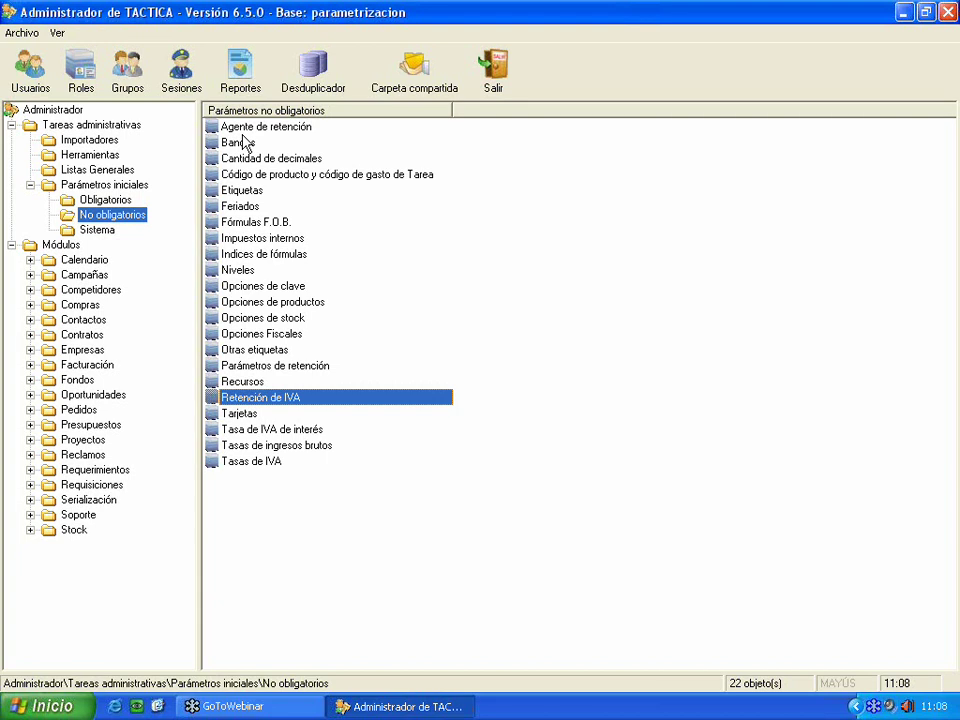
left_click(255, 386)
double_click(255, 387)
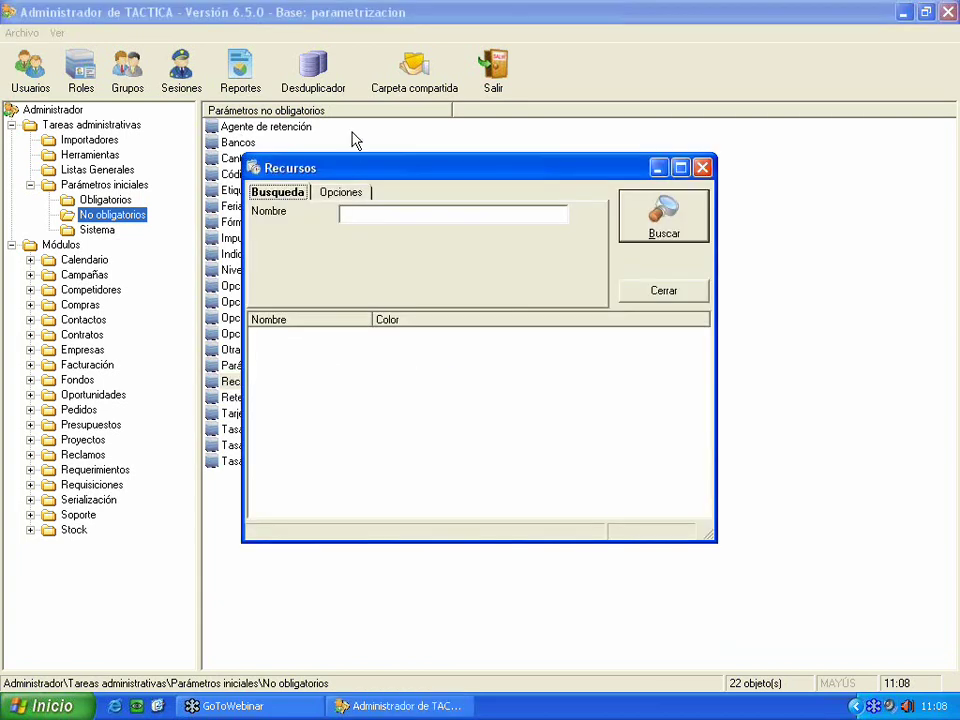
left_click_drag(343, 174, 261, 186)
left_click(574, 238)
left_click(579, 306)
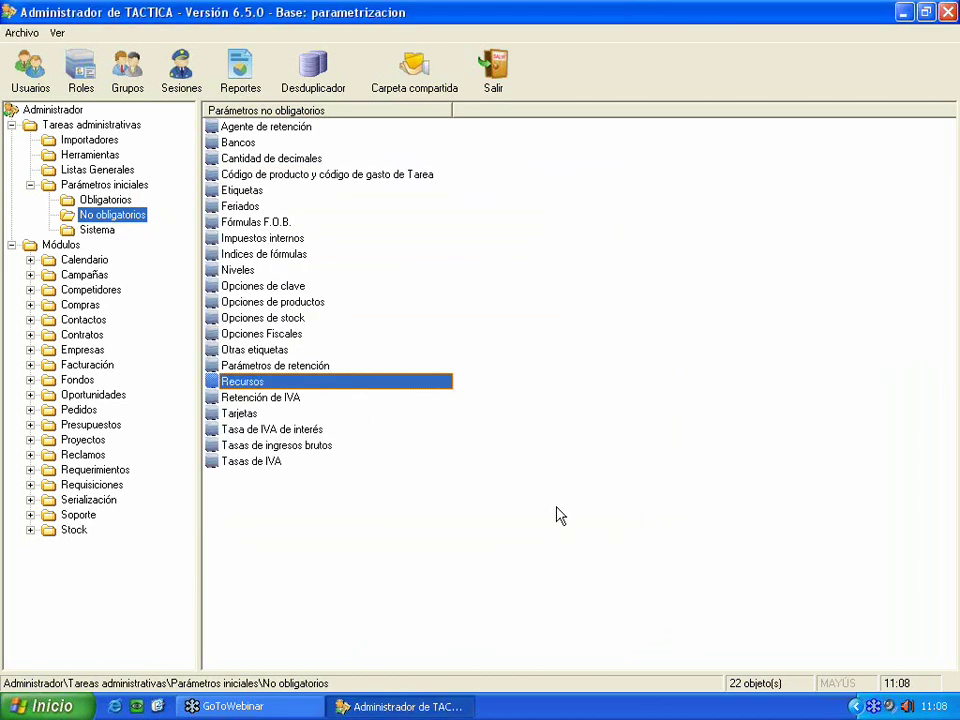
- Review the Opciones de stock and Indices de fórmulas settings
left_click(322, 364)
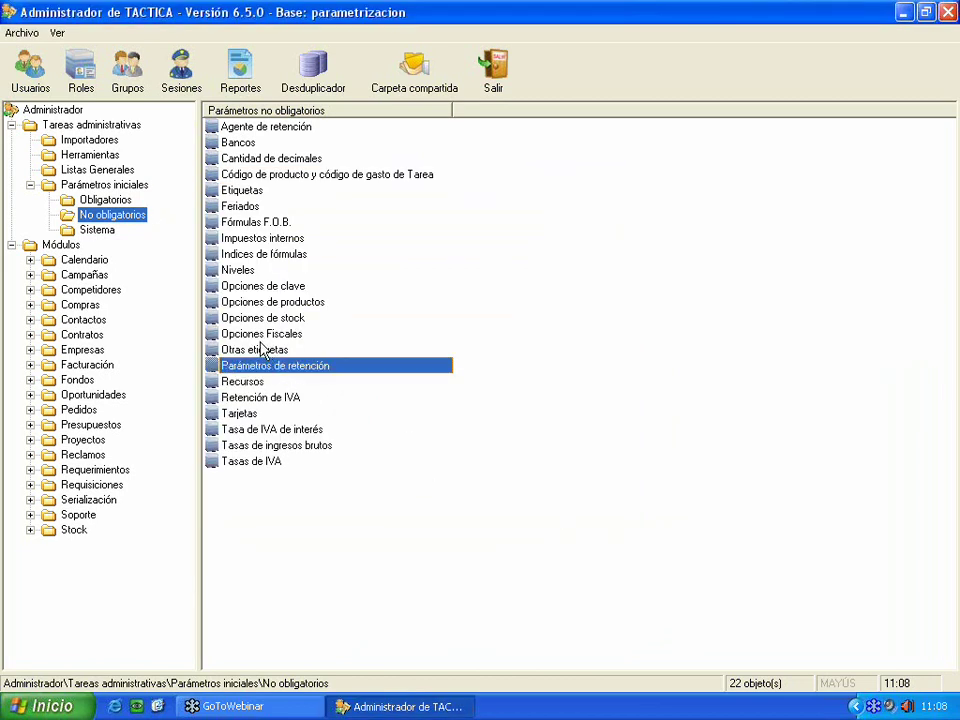
left_click(275, 319)
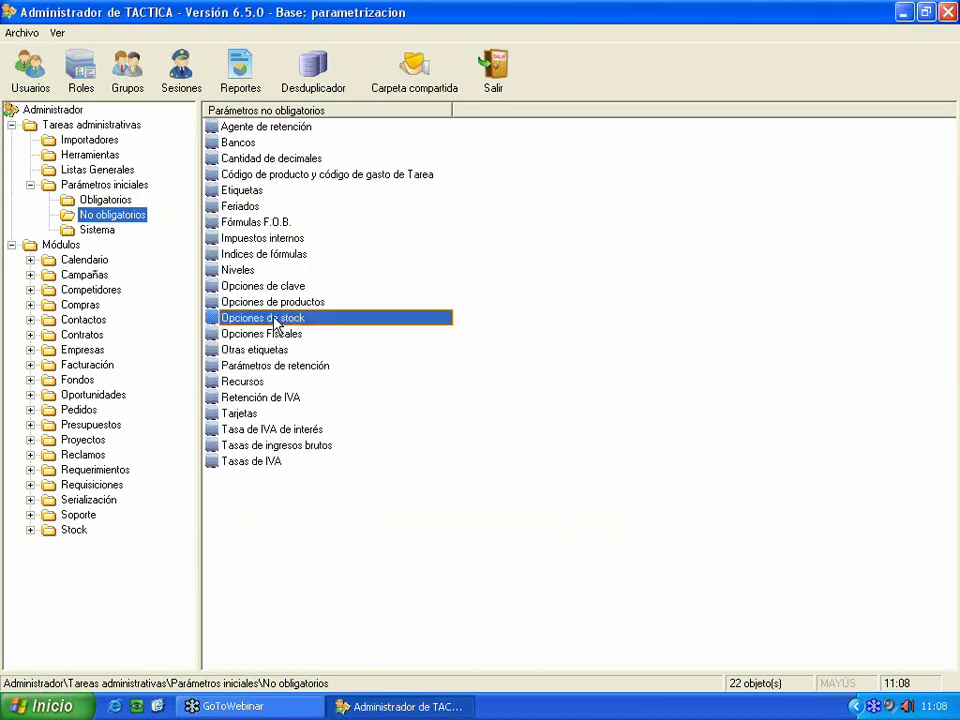
double_click(276, 320)
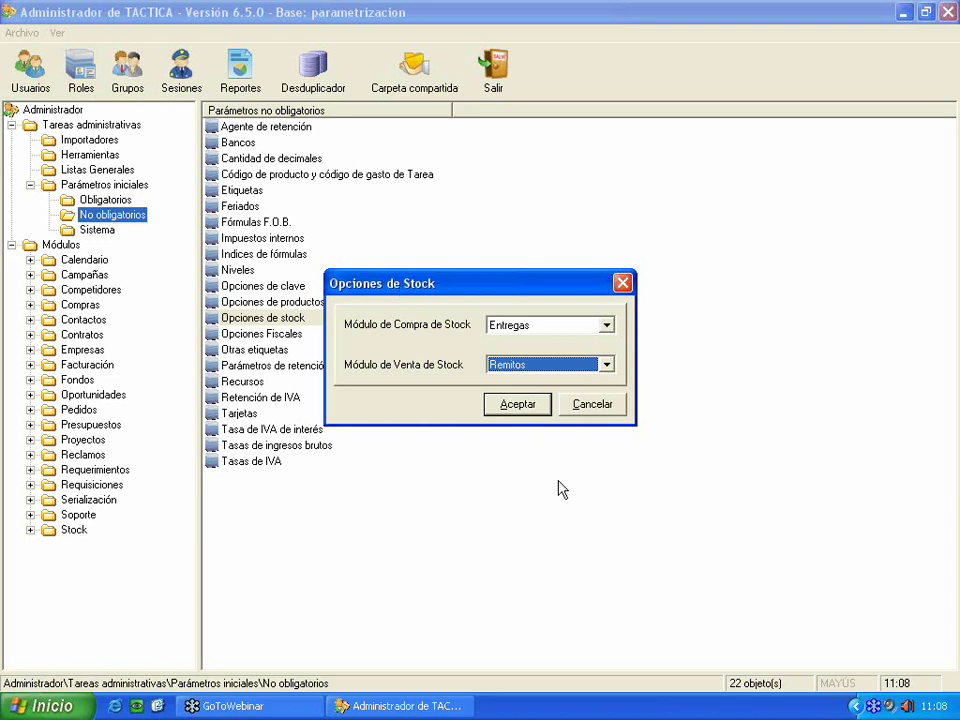
left_click(578, 408)
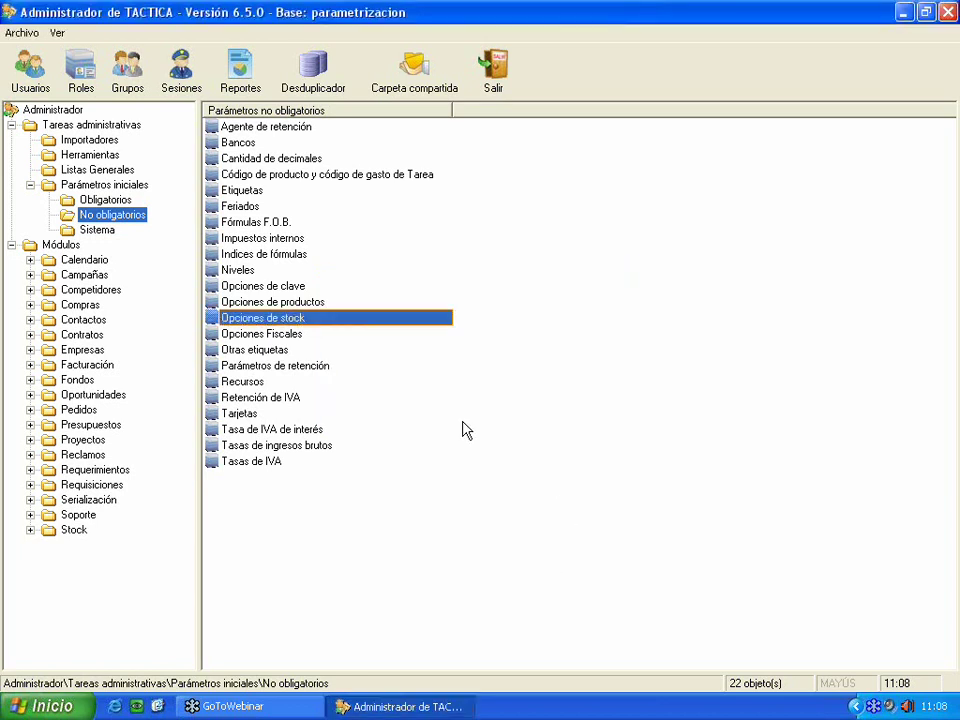
double_click(246, 256)
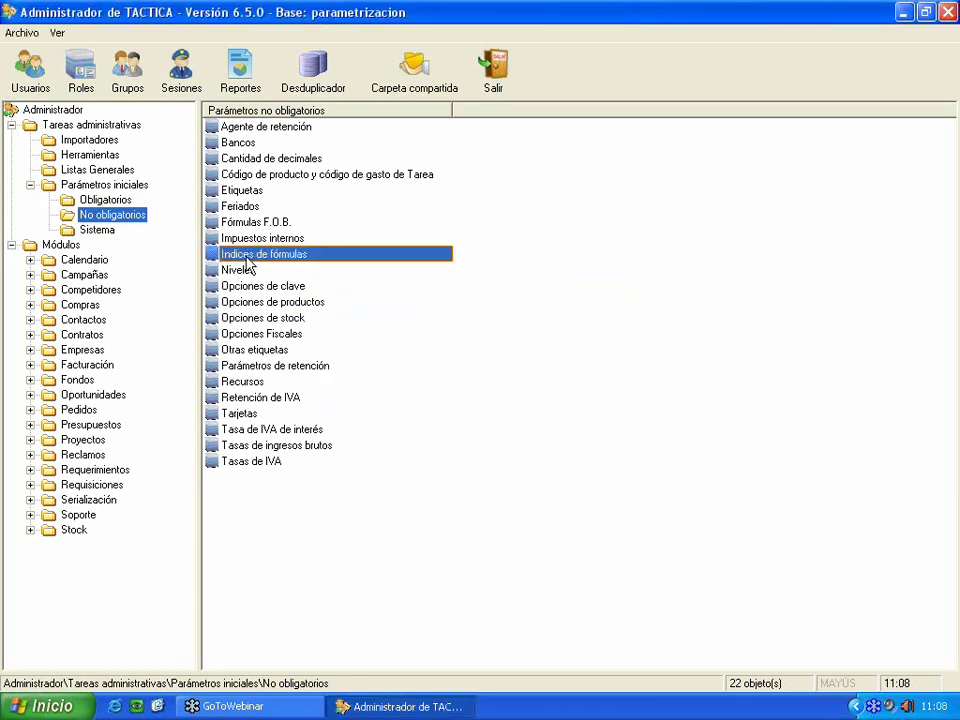
left_click(619, 233)
- Browse the remaining optional entries, then switch to the Obligatorios parameters list
left_click(258, 240)
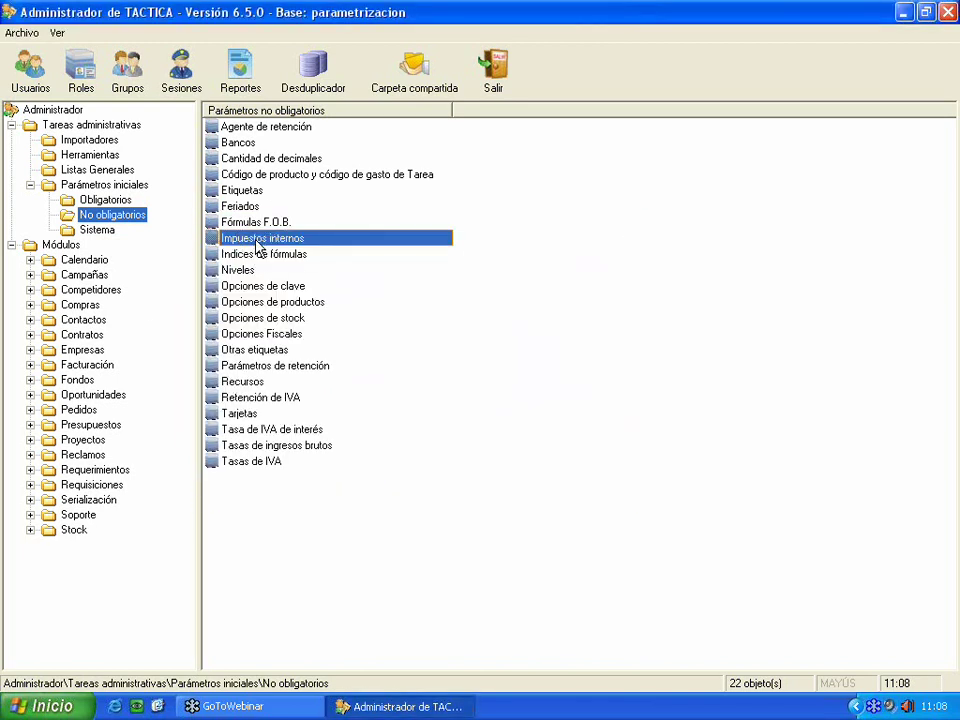
left_click(262, 190)
left_click(273, 159)
left_click(240, 127)
left_click(125, 199)
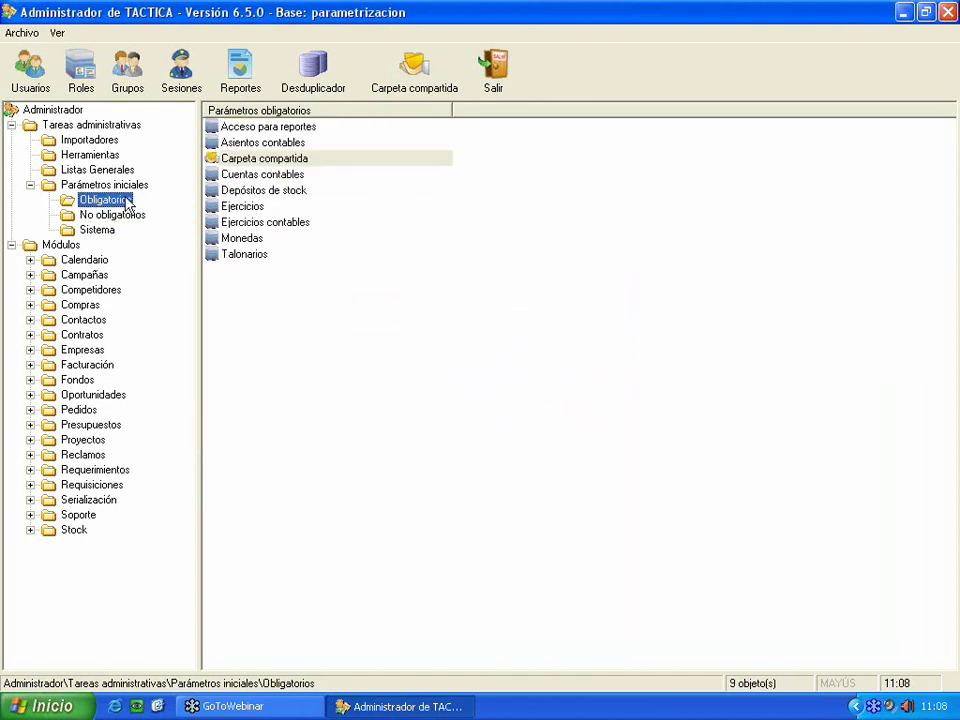